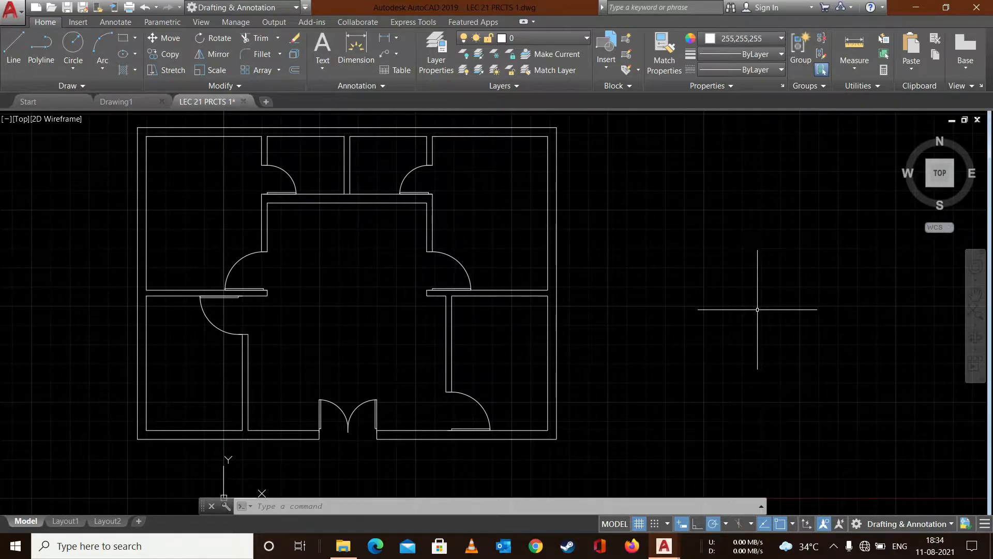
# Try placing the Window - Metric sample beside the floor plan from the tool palettes, and erase it
pyautogui.hotkey('ctrl', '3')
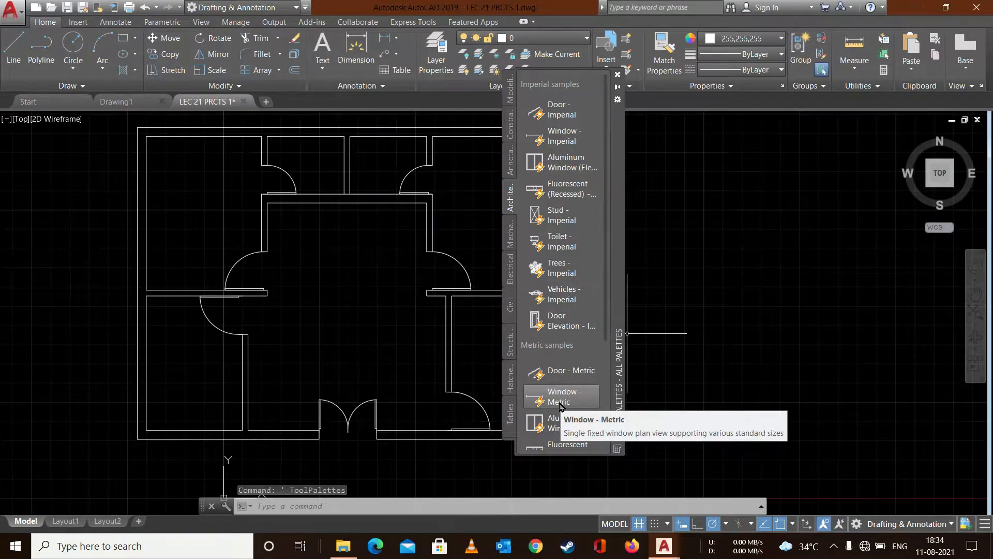
pyautogui.click(559, 406)
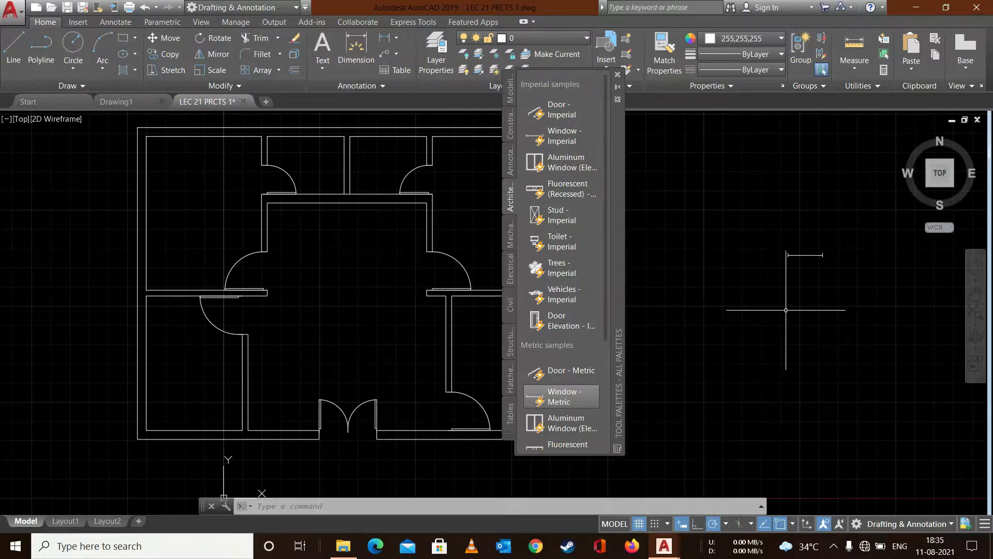
pyautogui.click(619, 75)
pyautogui.moveTo(889, 217)
pyautogui.mouseDown()
pyautogui.moveTo(719, 222)
pyautogui.moveTo(896, 281)
pyautogui.mouseUp()
pyautogui.press('Delete')
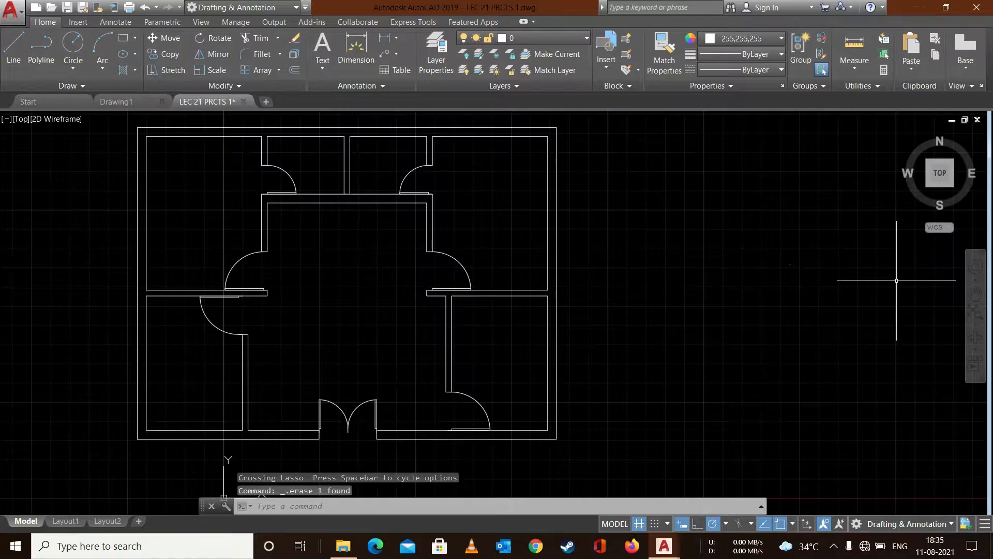
pyautogui.click(124, 38)
pyautogui.click(655, 332)
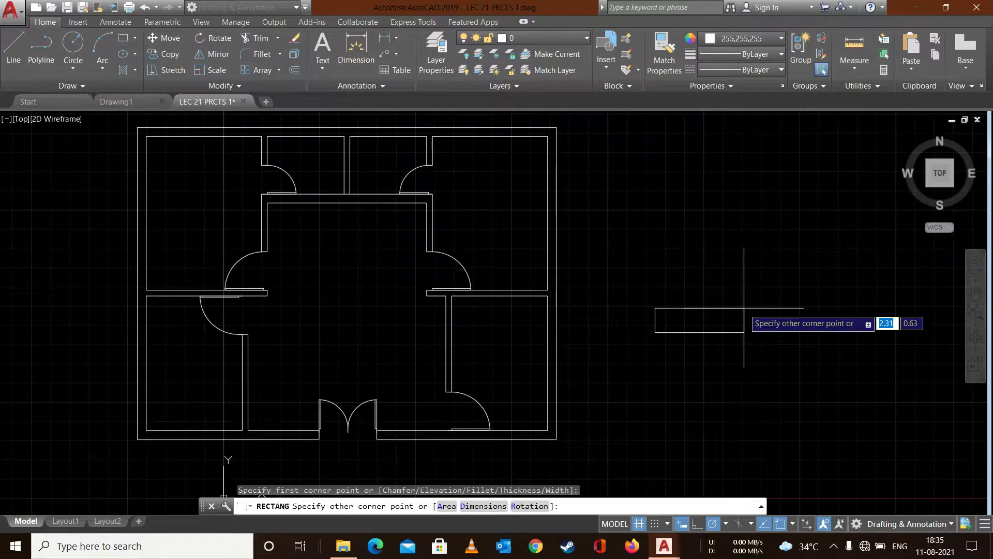
pyautogui.write('0.9')
pyautogui.press('BackSpace')
pyautogui.write('9')
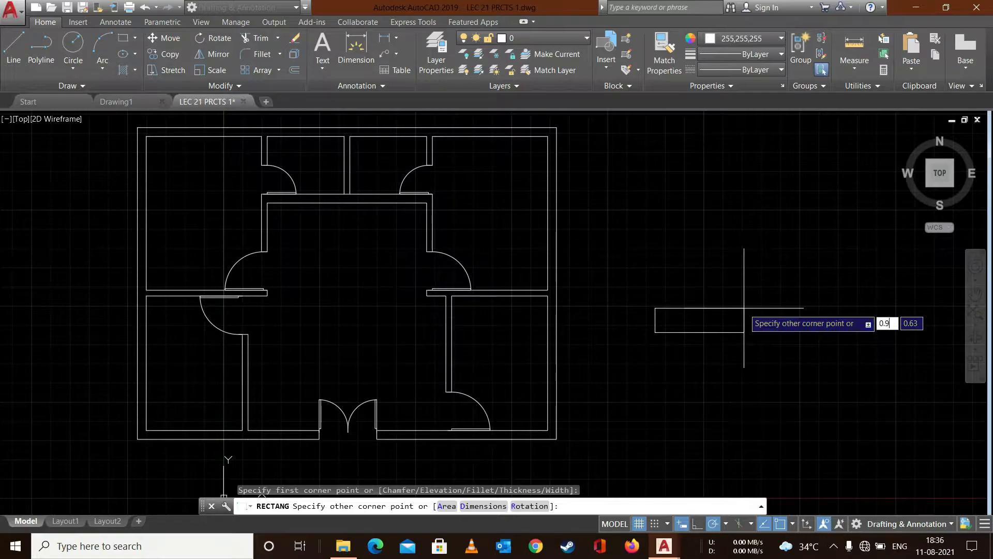
pyautogui.press('Return')
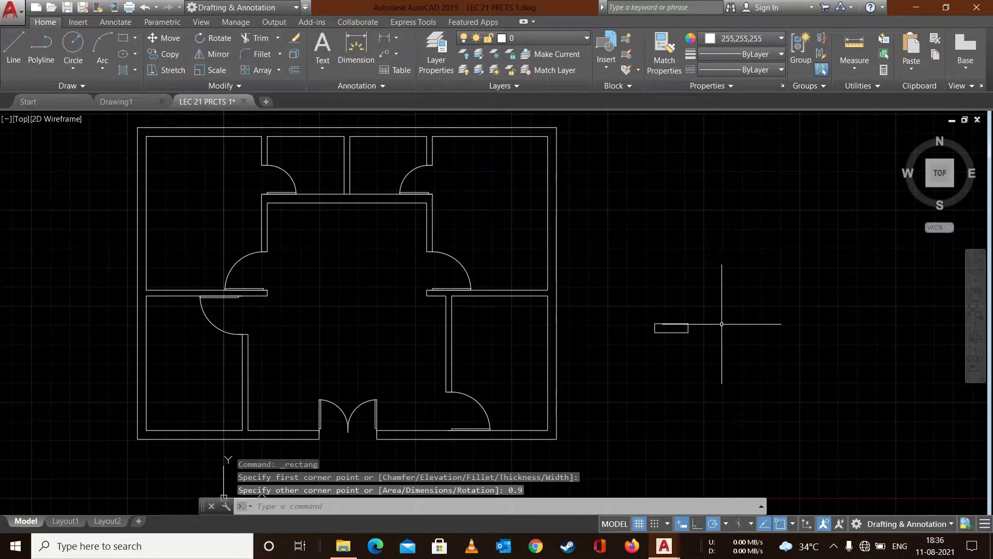
pyautogui.moveTo(722, 324); pyautogui.dragTo(721, 396)
pyautogui.press('Delete')
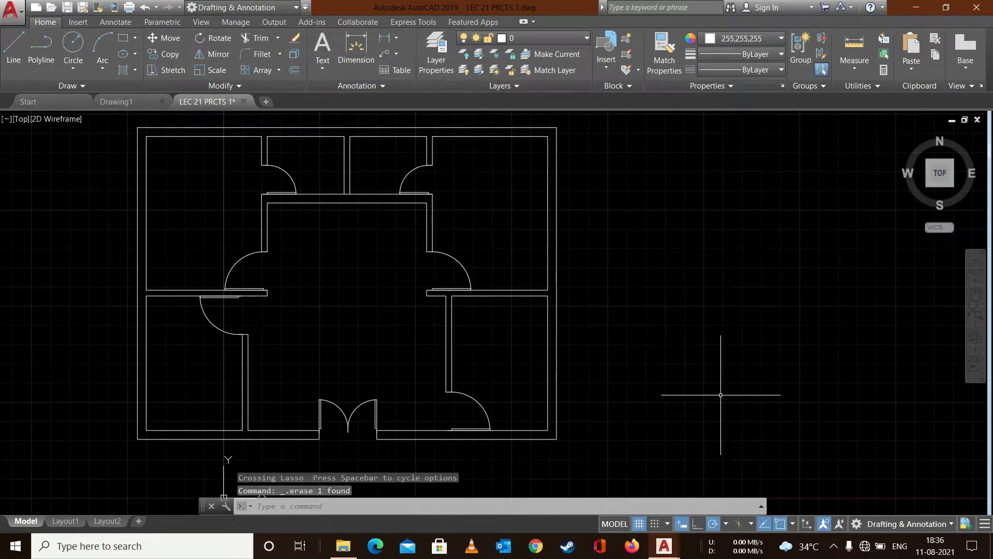
# Draw a rectangle 0.9 wide and 0.23 high in the empty space beside the floor plan
pyautogui.write('REC')
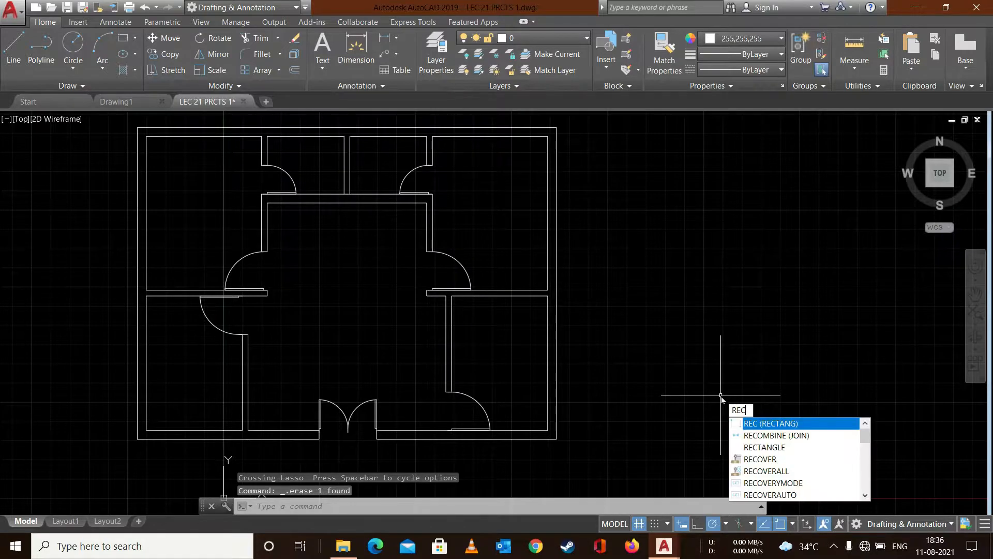
pyautogui.press('Return')
pyautogui.click(681, 372)
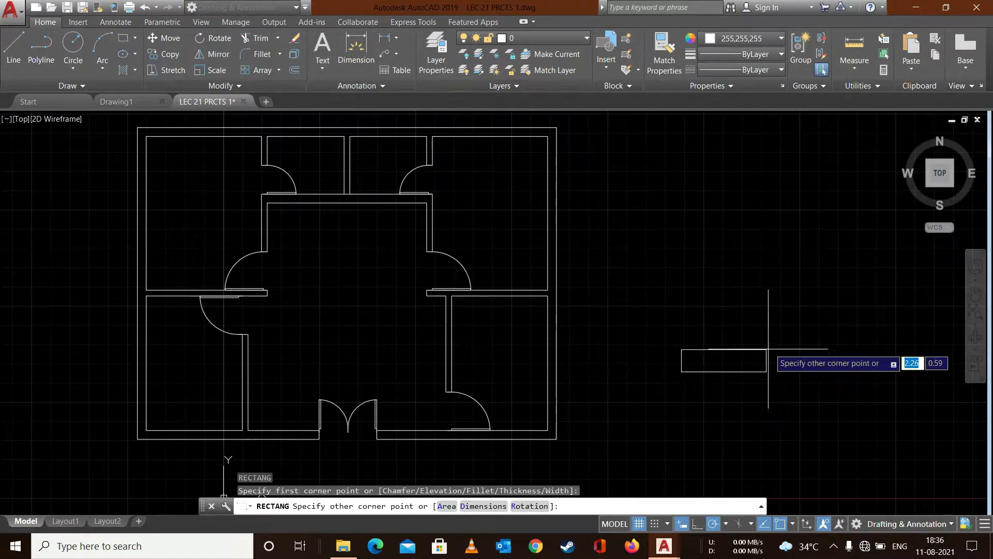
pyautogui.write('.9')
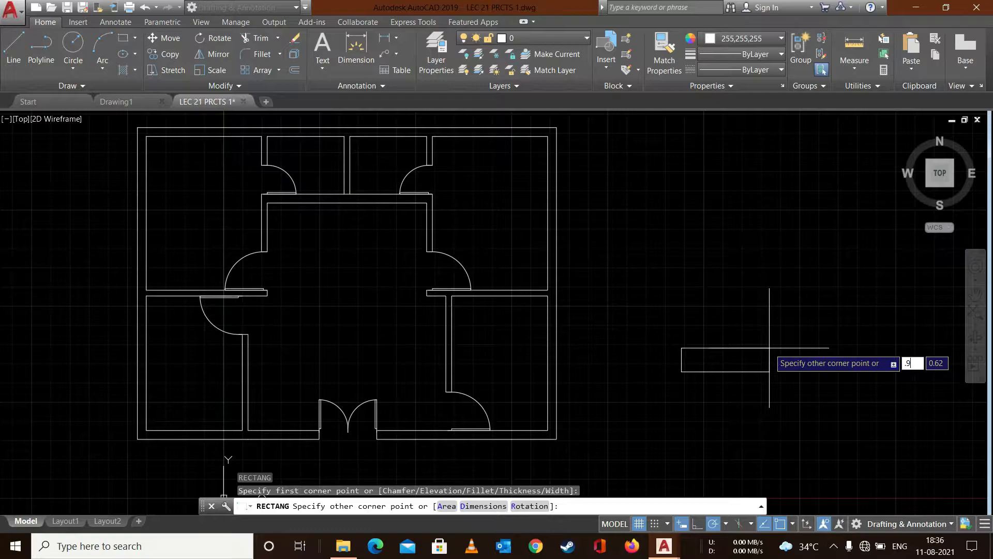
pyautogui.press('Tab')
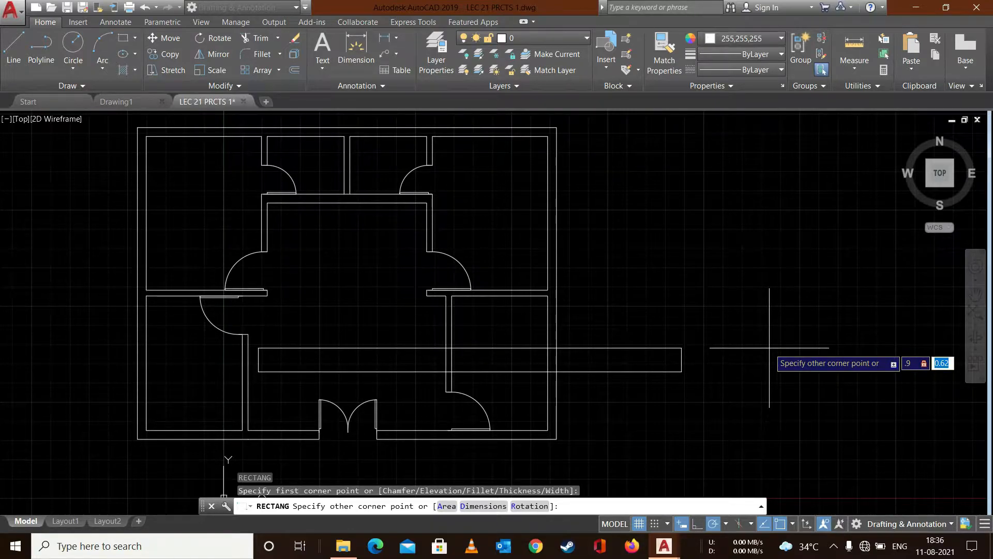
pyautogui.write('.23')
pyautogui.press('Return')
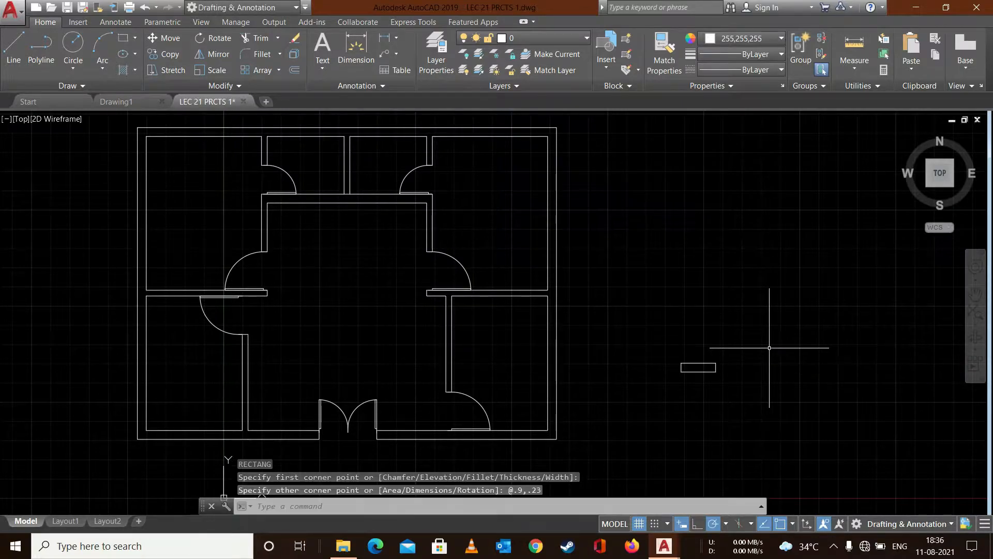
# Draw a horizontal centre line through the rectangle between the midpoints of its two short sides
pyautogui.scroll(5, 738, 377)
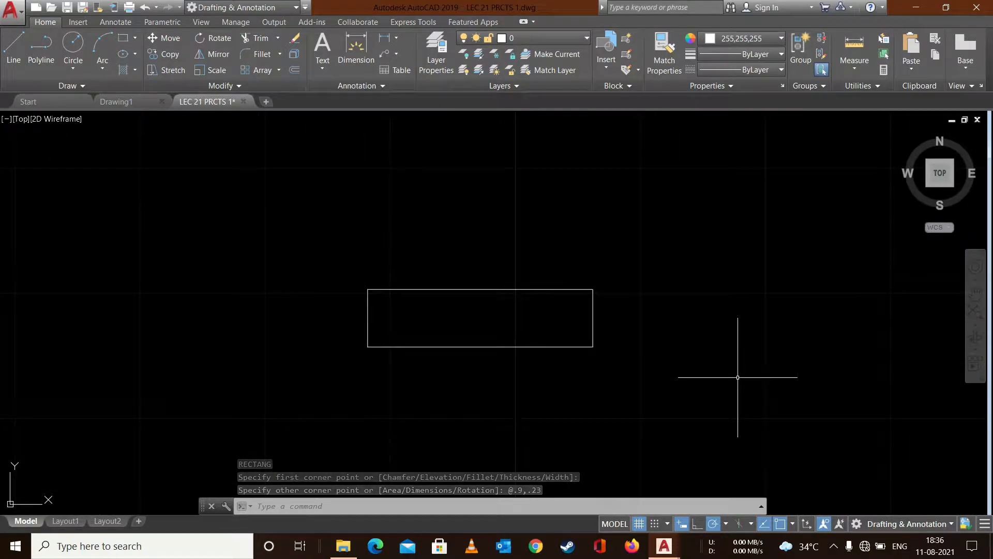
pyautogui.click(6, 49)
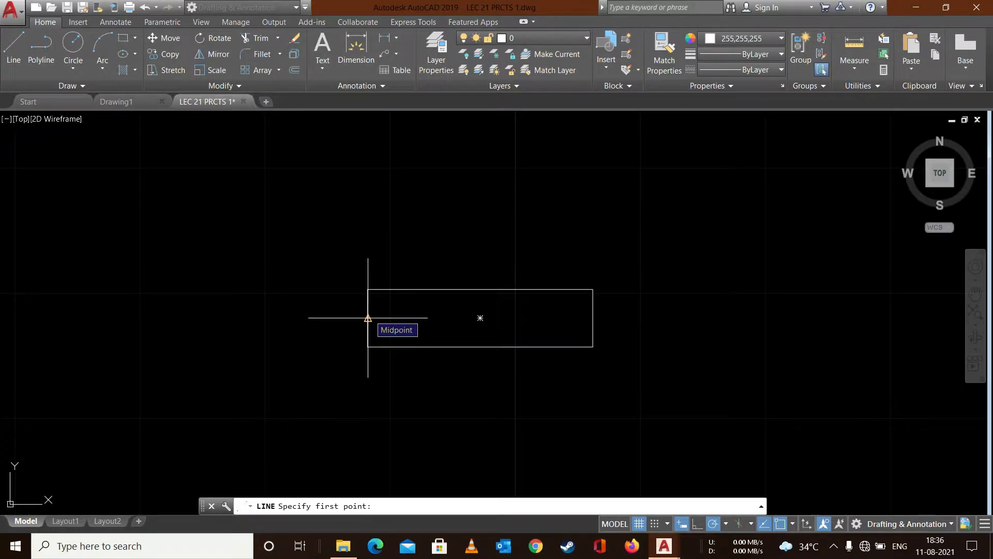
pyautogui.click(794, 525)
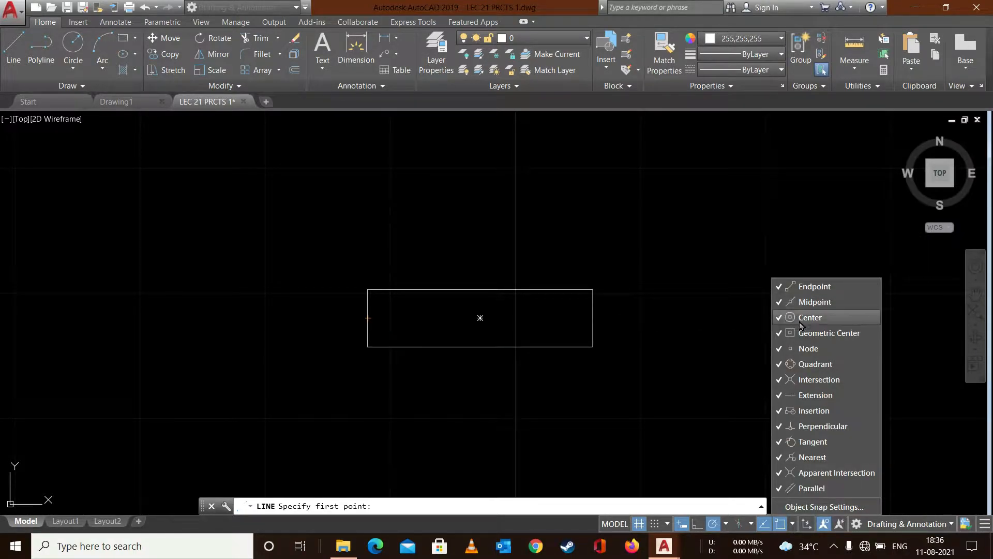
pyautogui.click(793, 527)
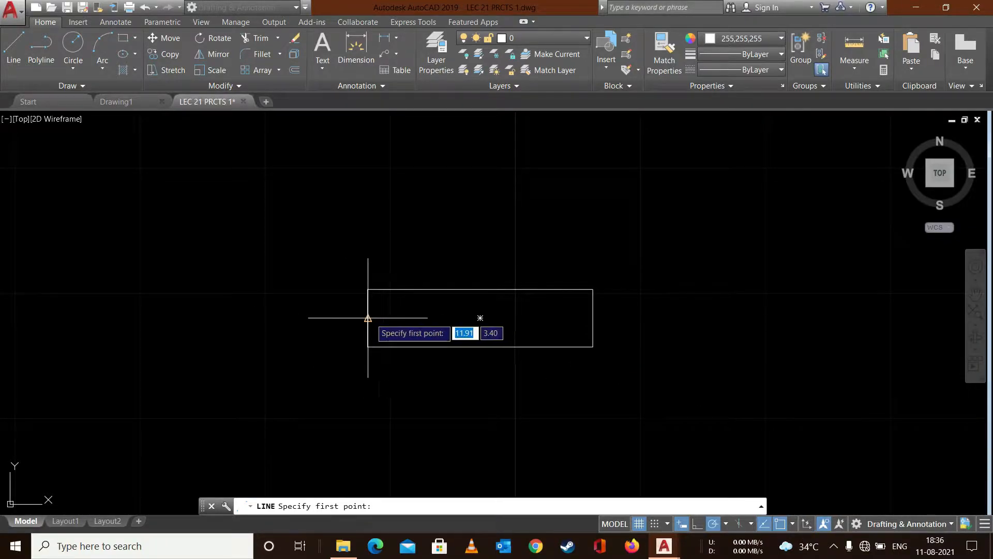
pyautogui.click(377, 317)
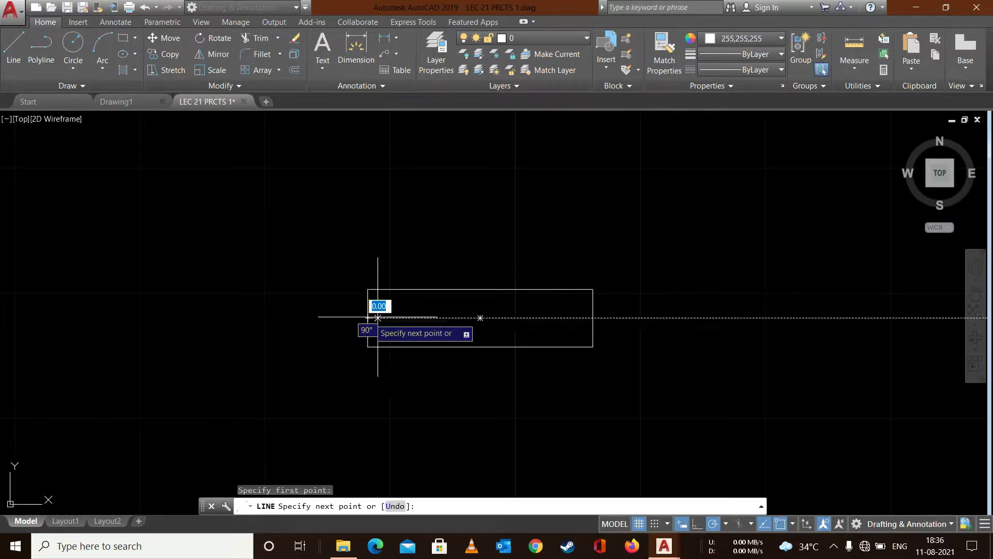
pyautogui.click(593, 317)
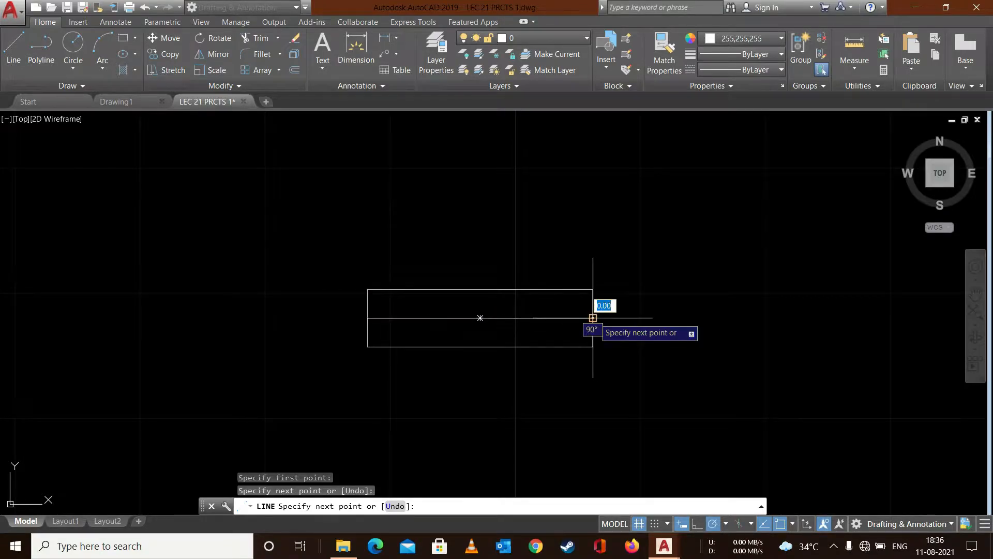
pyautogui.press('Escape')
# Offset the rectangle's centre line upward by 0.02 using the Through option
pyautogui.write('O')
pyautogui.press('Return')
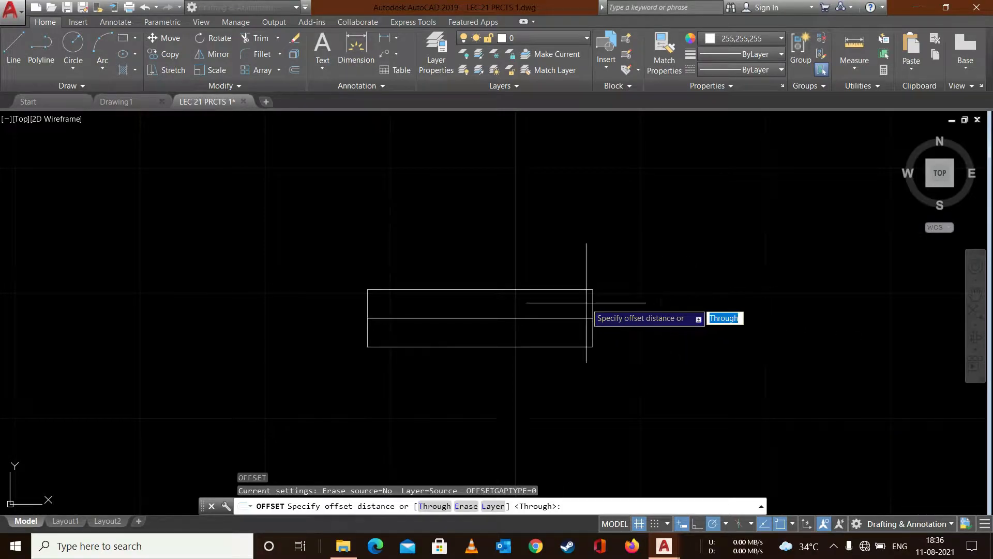
pyautogui.press('Return')
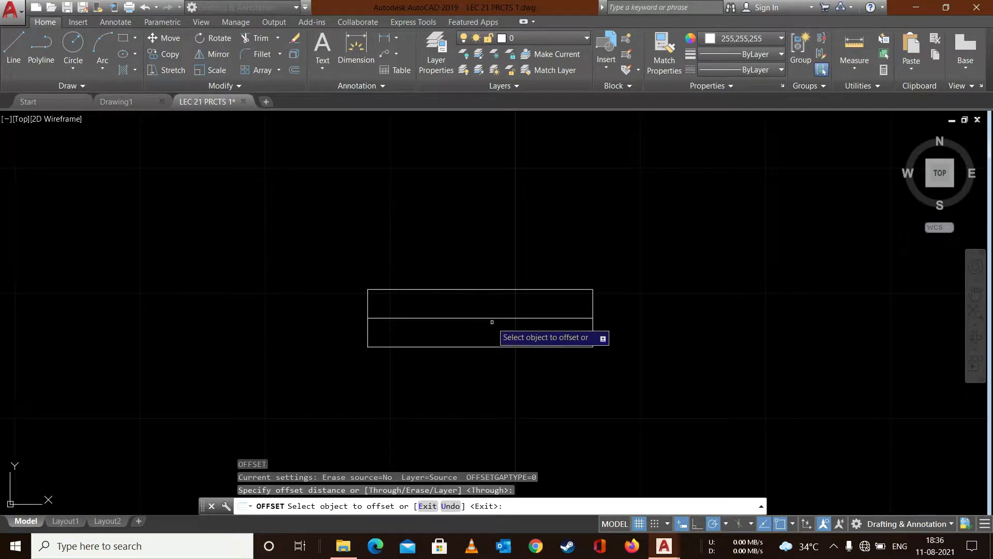
pyautogui.click(492, 317)
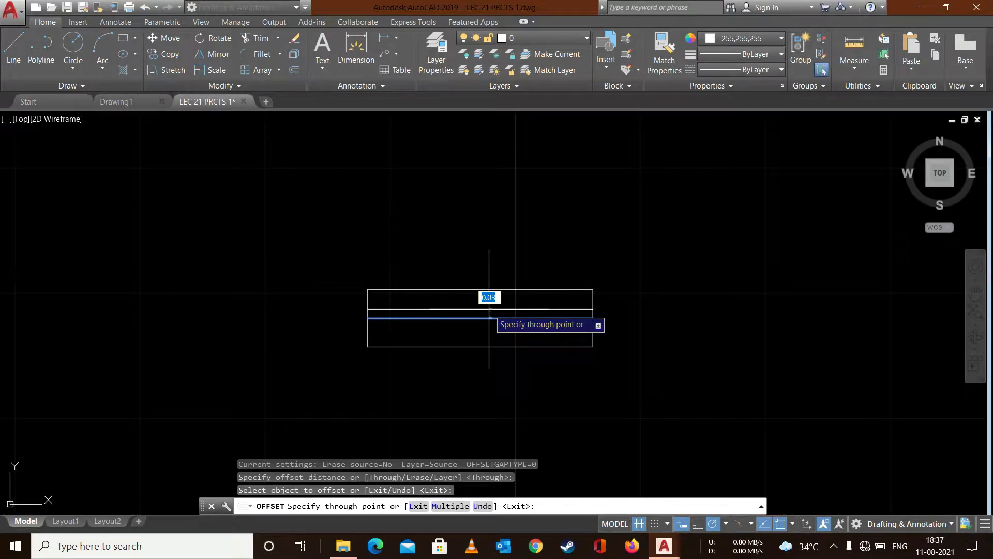
pyautogui.write('0')
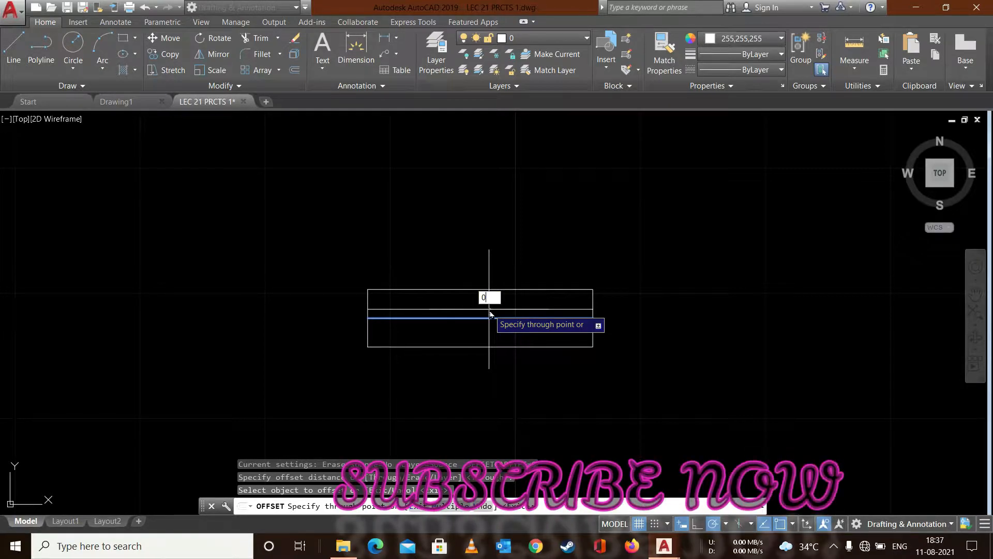
pyautogui.write('.02')
pyautogui.press('Return')
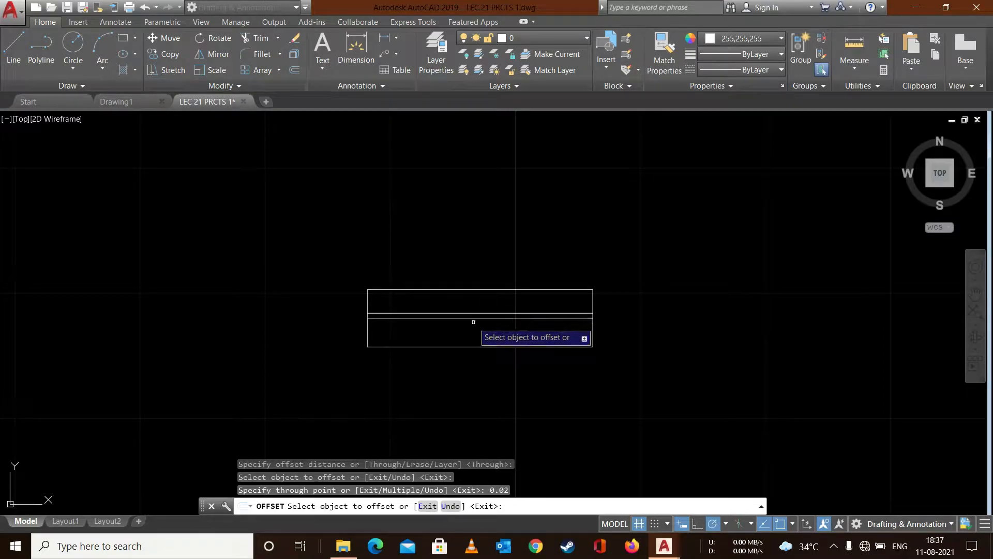
pyautogui.click(475, 318)
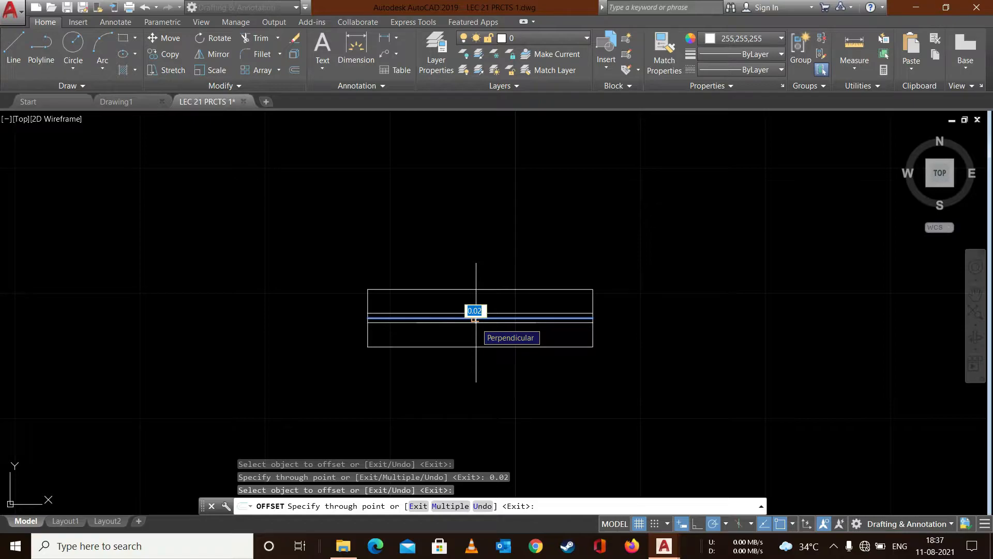
pyautogui.press('Return')
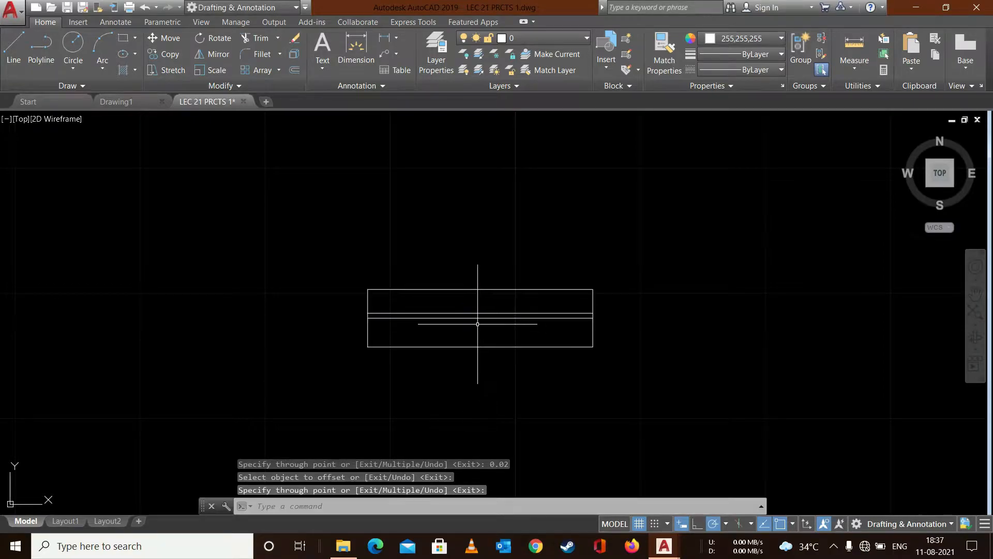
pyautogui.press('Return')
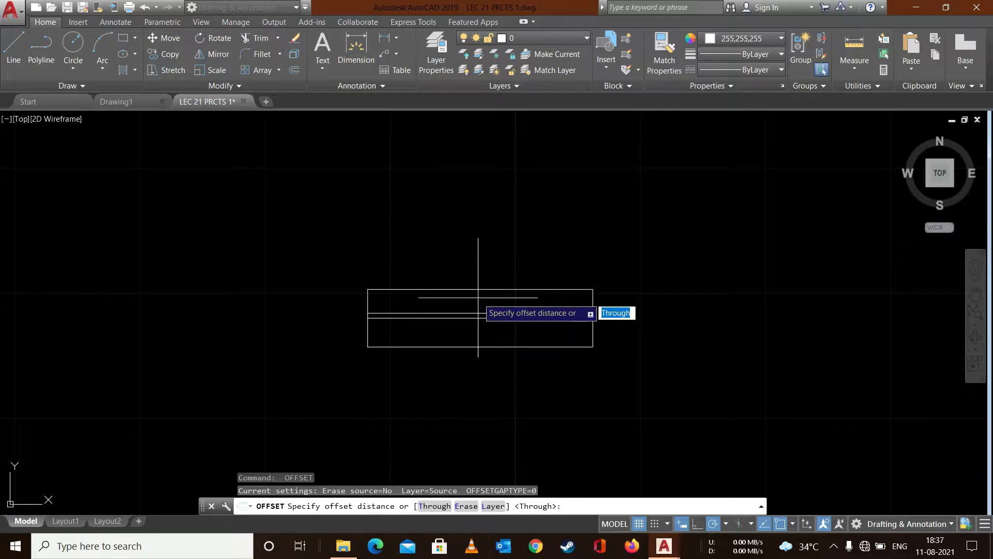
pyautogui.click(480, 318)
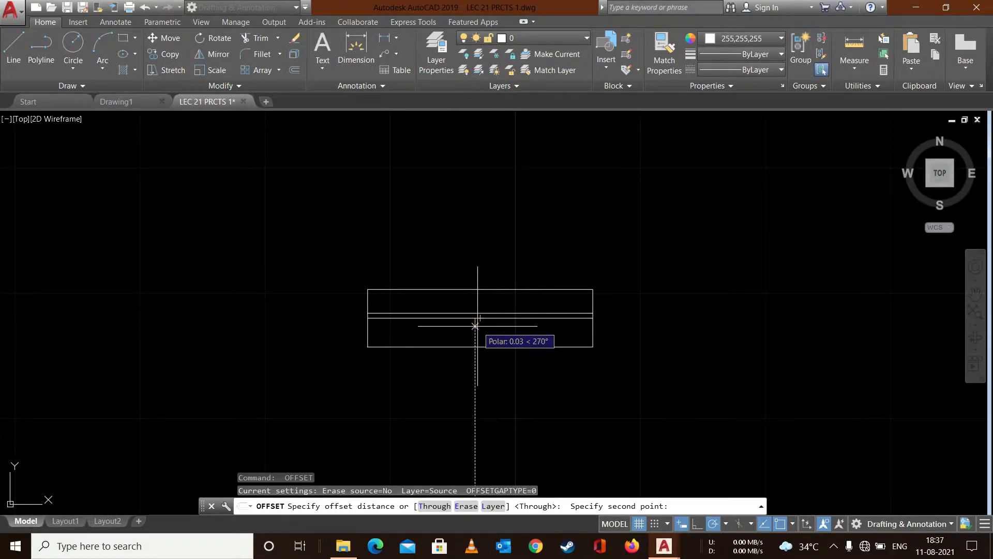
pyautogui.press('Escape')
# Offset the rectangle's centre line downward by 0.02 using the Through option
pyautogui.write('o')
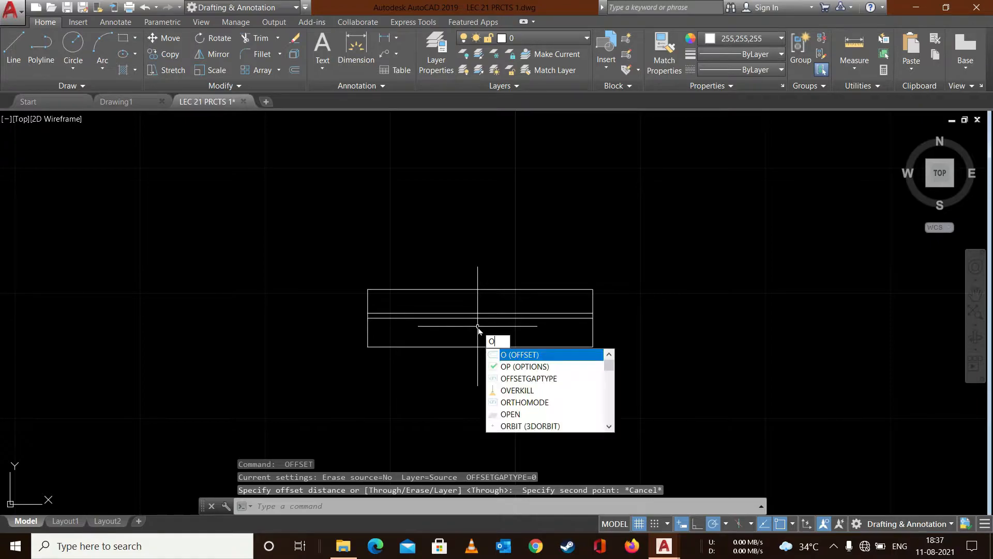
pyautogui.press('Return')
pyautogui.press('Return')
pyautogui.click(477, 318)
pyautogui.write('.02')
pyautogui.press('Return')
# Erase the original centre line between the two offset lines
pyautogui.scroll(5, 477, 324)
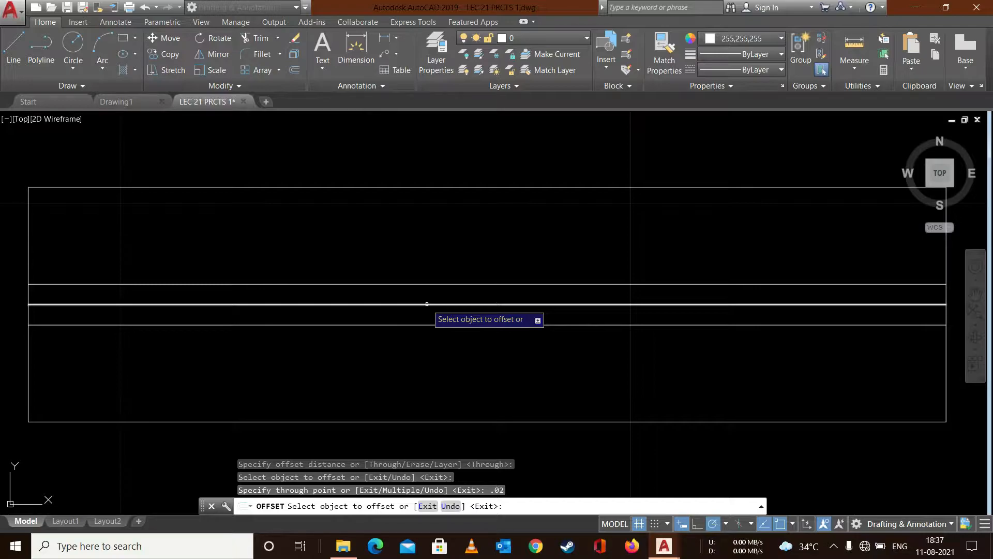
pyautogui.click(426, 305)
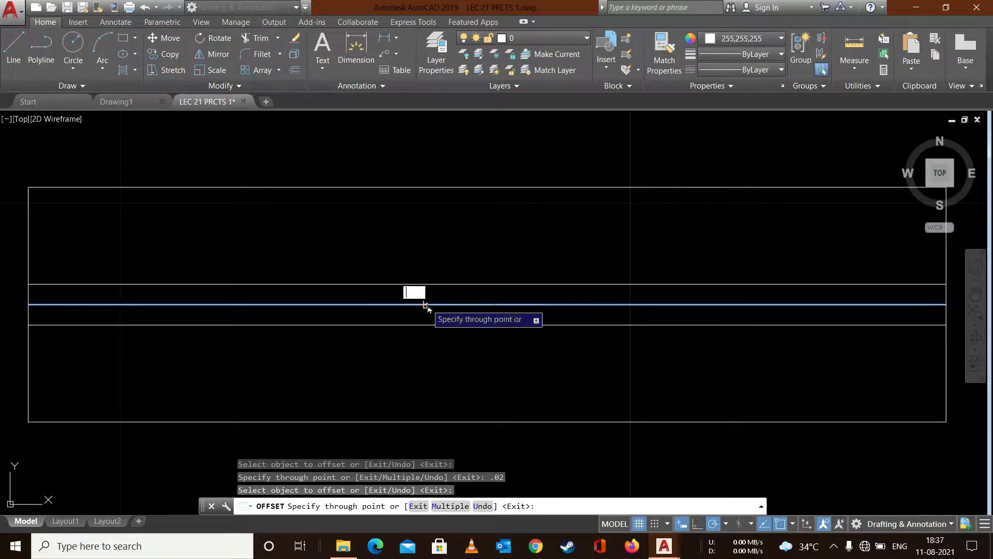
pyautogui.press('Escape')
pyautogui.press('Escape')
pyautogui.click(426, 304)
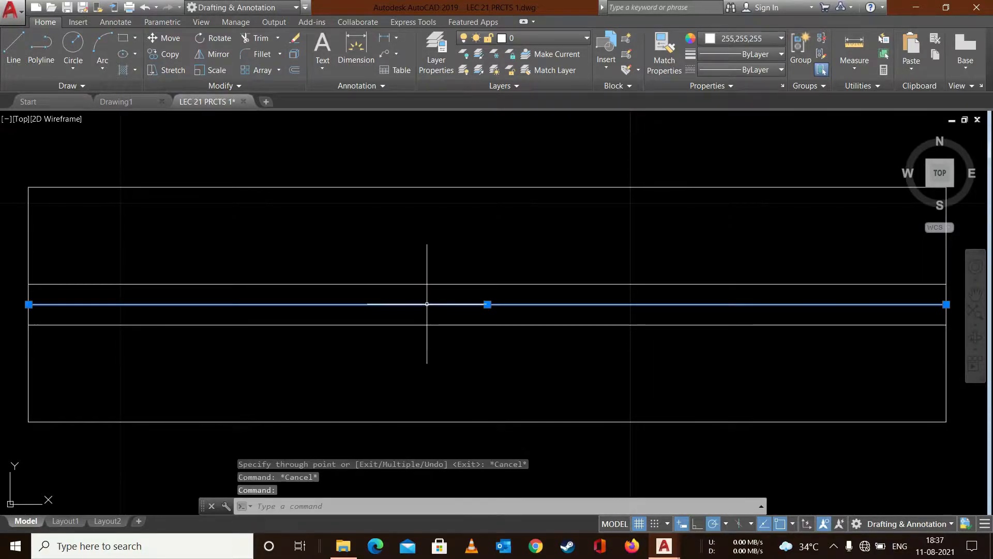
pyautogui.press('Delete')
# Set the colour of the whole window symbol, rectangle and both inner lines, to red 237,31,36
pyautogui.scroll(-1, 426, 304)
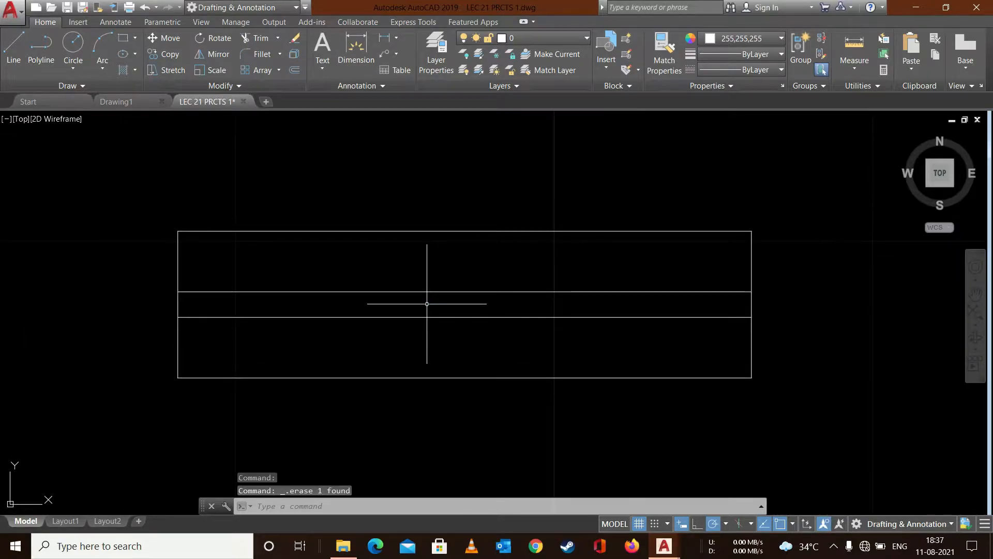
pyautogui.scroll(-4, 775, 272)
pyautogui.scroll(-2, 775, 272)
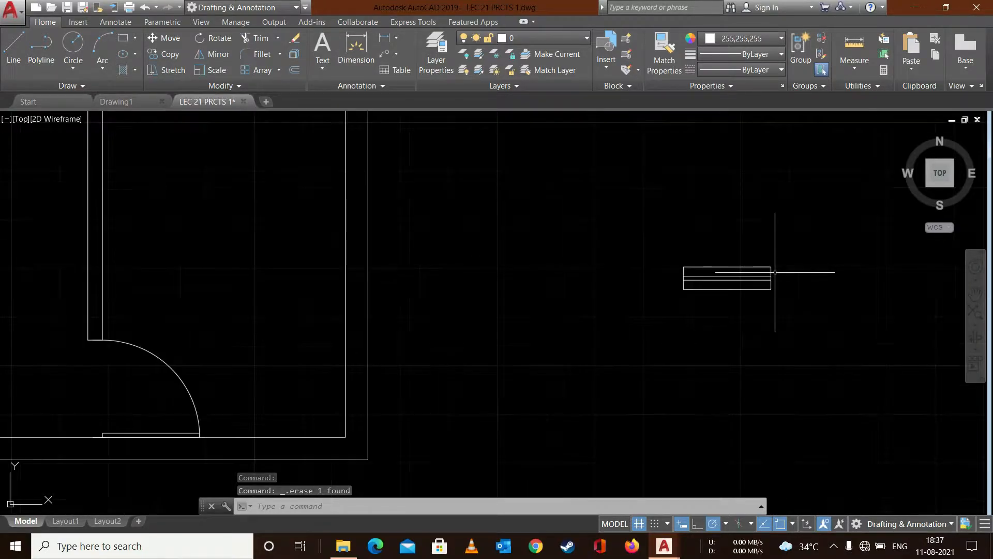
pyautogui.scroll(2, 715, 291)
pyautogui.scroll(2, 715, 291)
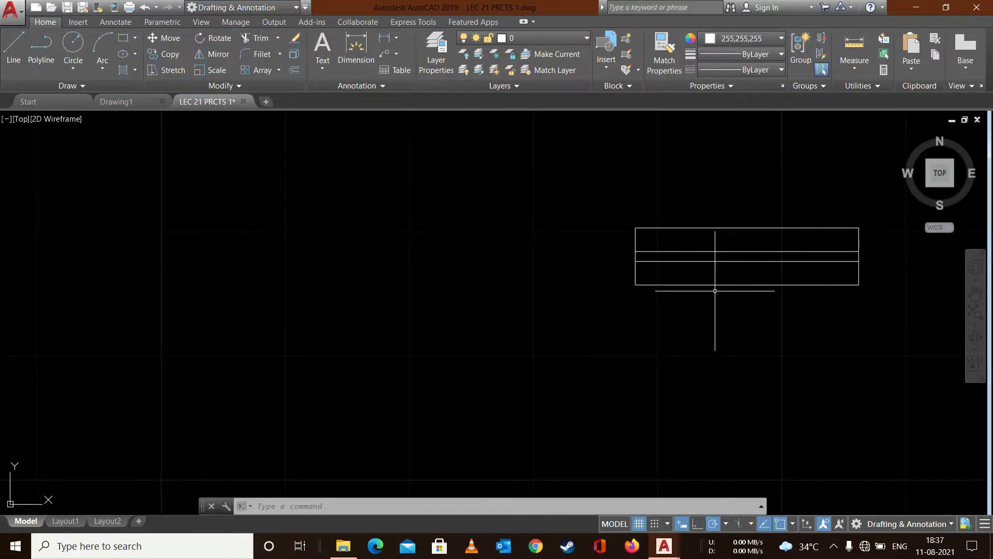
pyautogui.moveTo(825, 187)
pyautogui.mouseDown()
pyautogui.moveTo(572, 231)
pyautogui.moveTo(810, 302)
pyautogui.moveTo(926, 284)
pyautogui.moveTo(904, 282)
pyautogui.mouseUp()
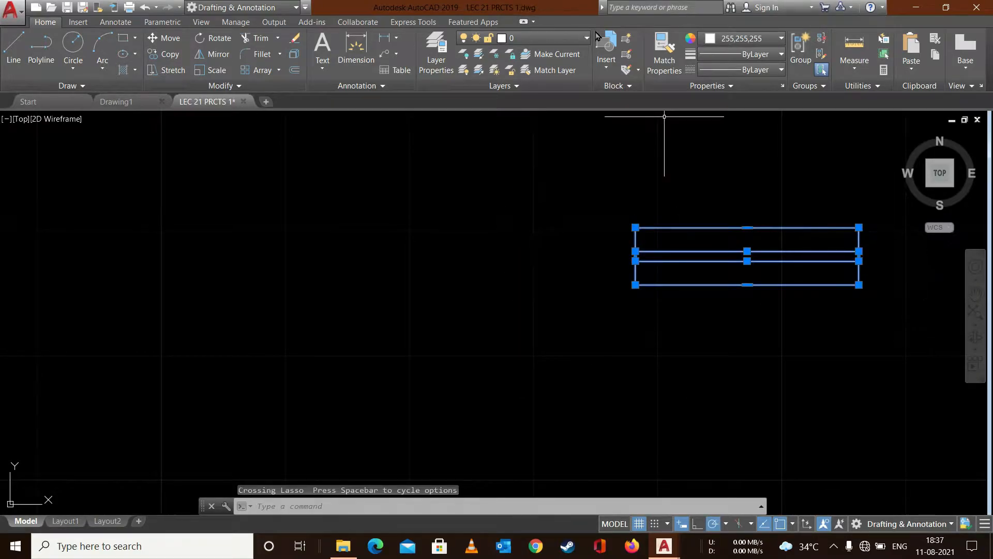
pyautogui.click(727, 43)
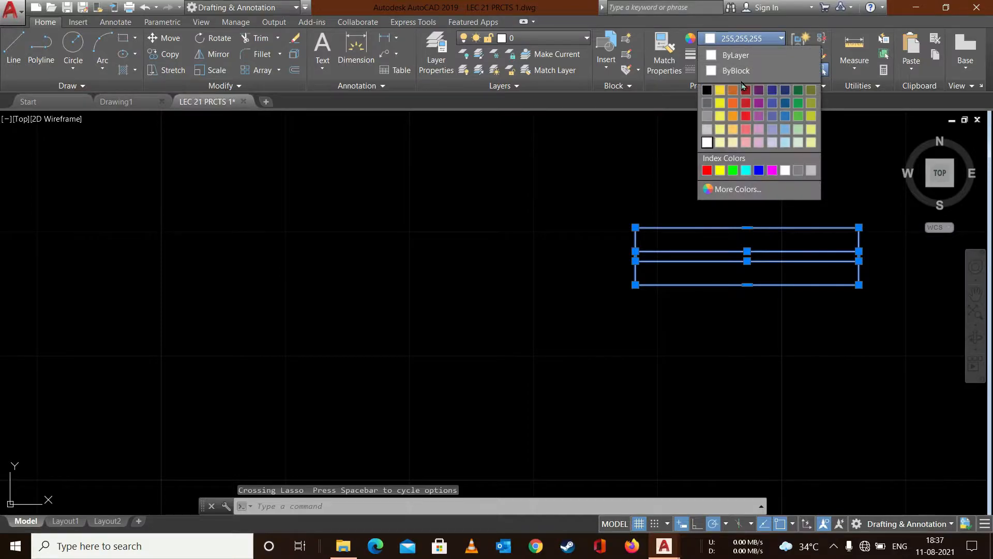
pyautogui.click(745, 103)
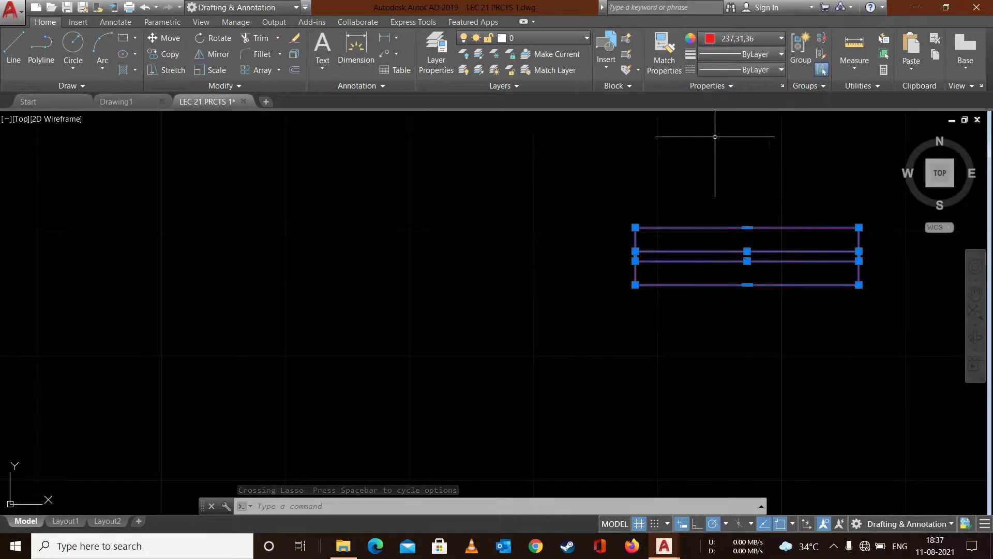
pyautogui.press('Escape')
pyautogui.press('Escape')
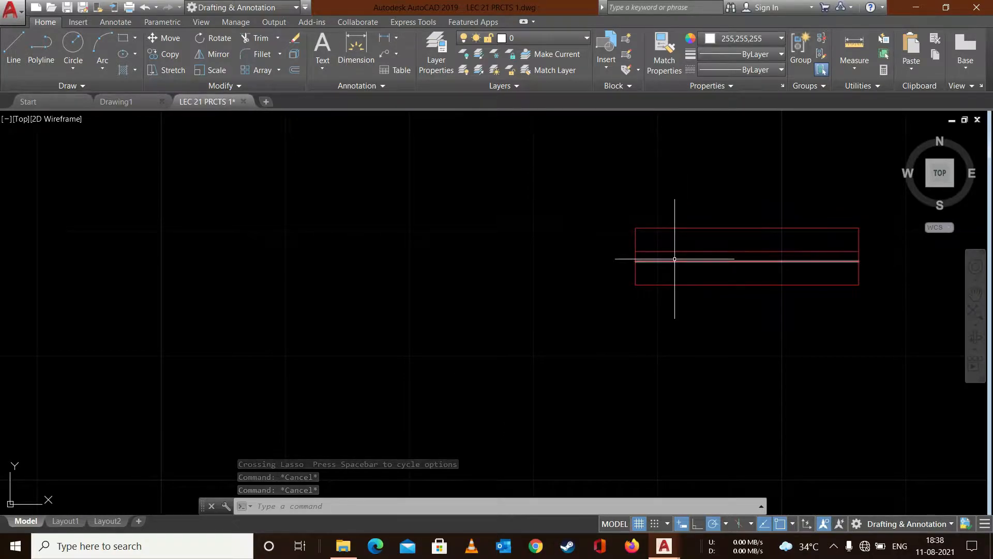
# Set the colour of only the window symbol's outer rectangle to white 255,255,255
pyautogui.moveTo(675, 260)
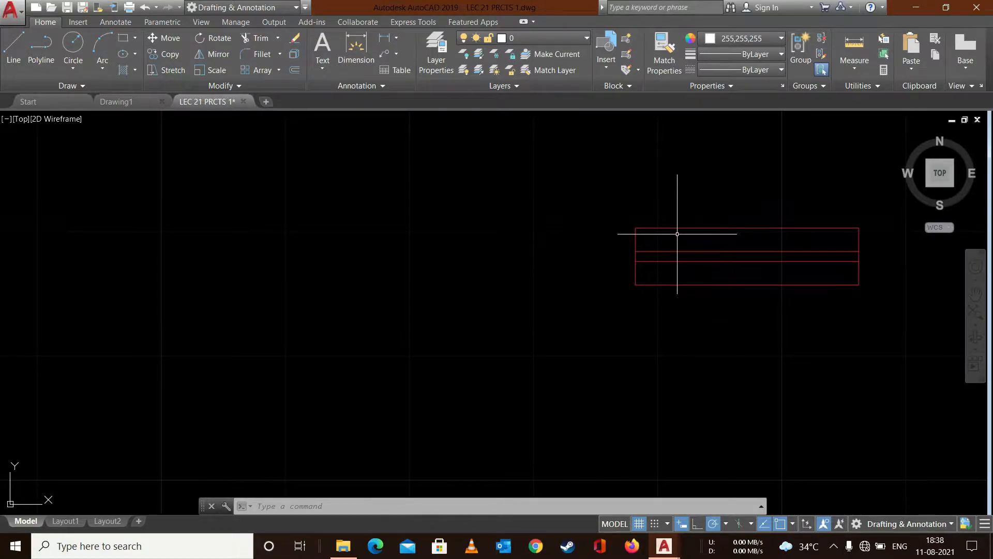
pyautogui.click(658, 228)
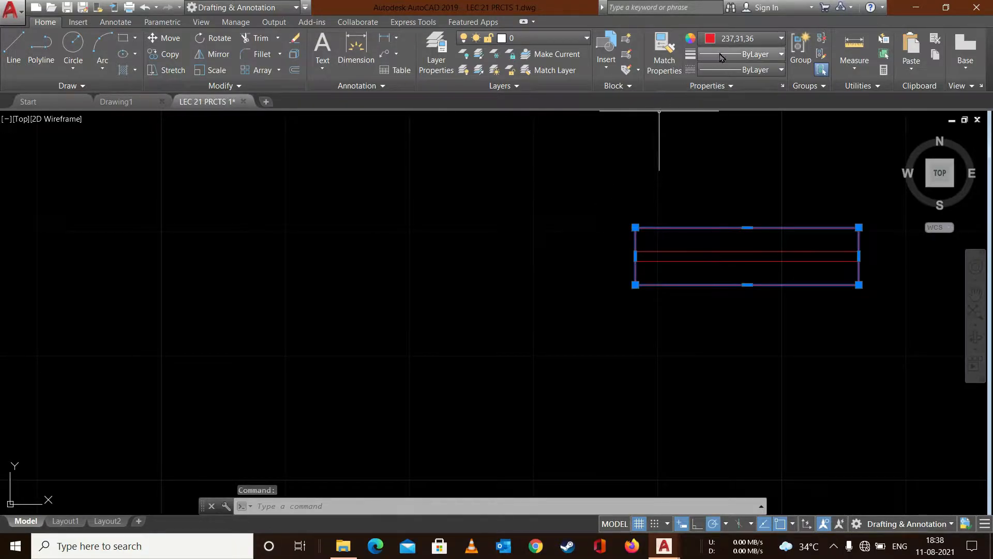
pyautogui.click(735, 39)
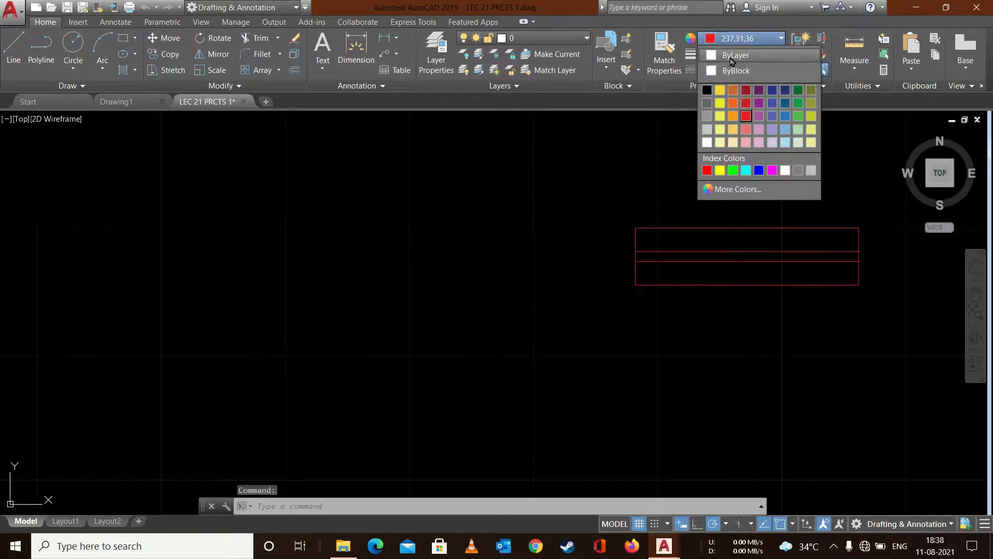
pyautogui.click(708, 142)
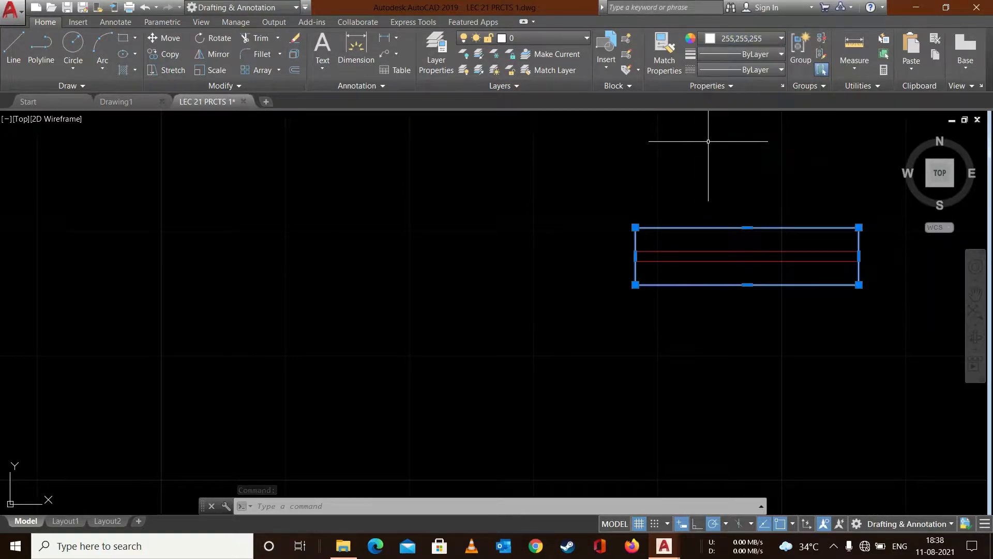
pyautogui.press('Escape')
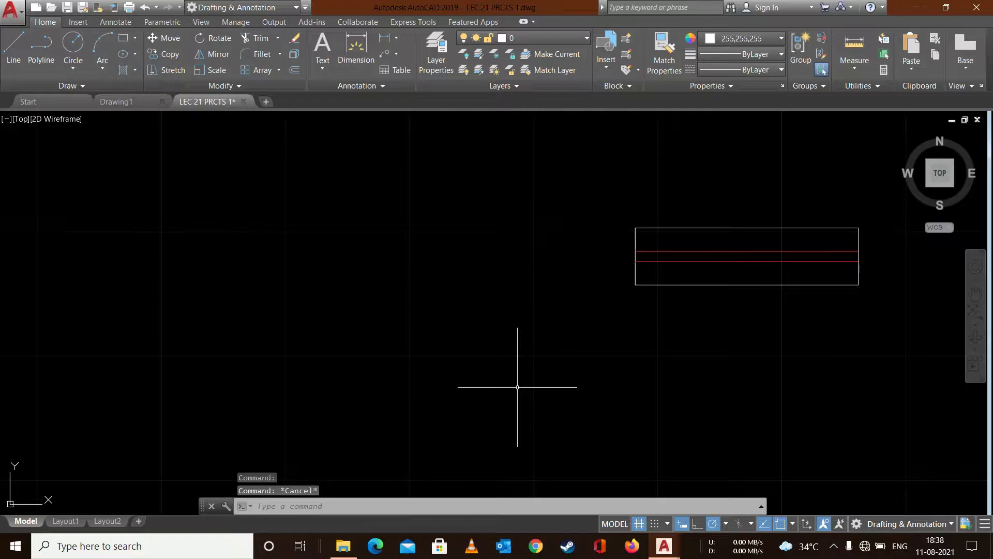
# Set the colour of the whole window symbol, rectangle and both inner lines, to the index colour Red
pyautogui.moveTo(614, 182)
pyautogui.mouseDown()
pyautogui.moveTo(887, 390)
pyautogui.moveTo(892, 228)
pyautogui.mouseUp()
pyautogui.moveTo(872, 194)
pyautogui.mouseDown()
pyautogui.moveTo(851, 173)
pyautogui.moveTo(629, 293)
pyautogui.moveTo(583, 351)
pyautogui.mouseUp()
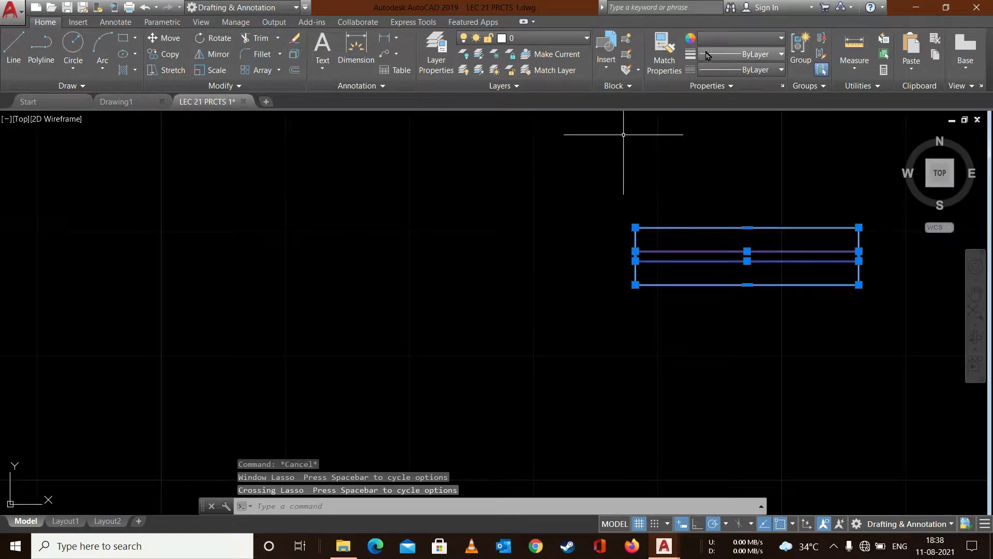
pyautogui.click(727, 38)
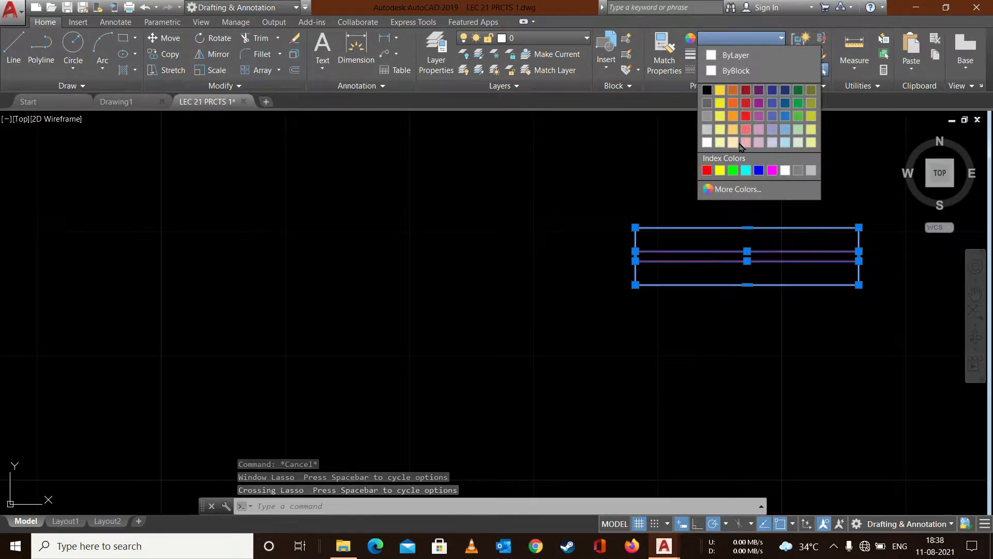
pyautogui.click(707, 170)
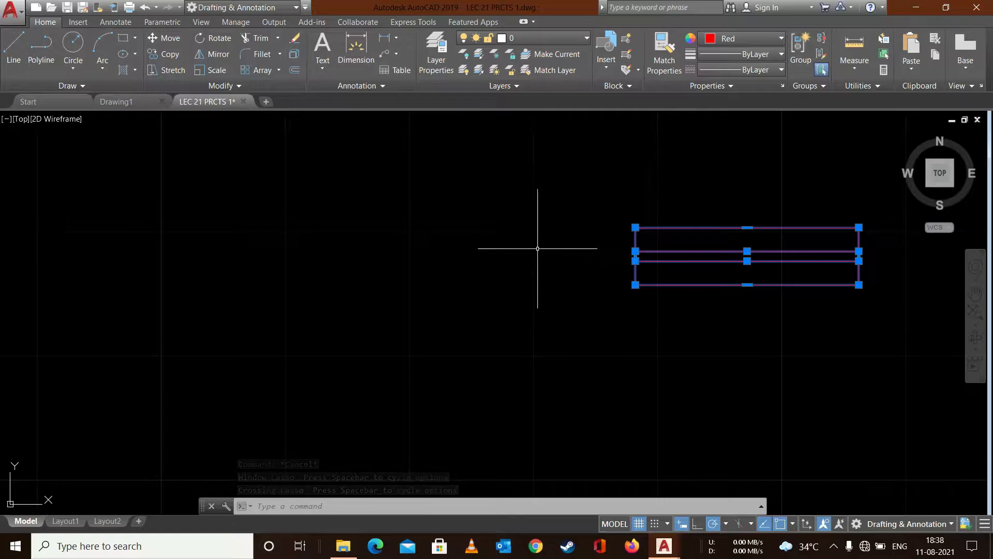
pyautogui.press('Escape')
# Look over the floor plan's rooms, doors and outer walls beside the red window symbol
pyautogui.scroll(-4, 538, 249)
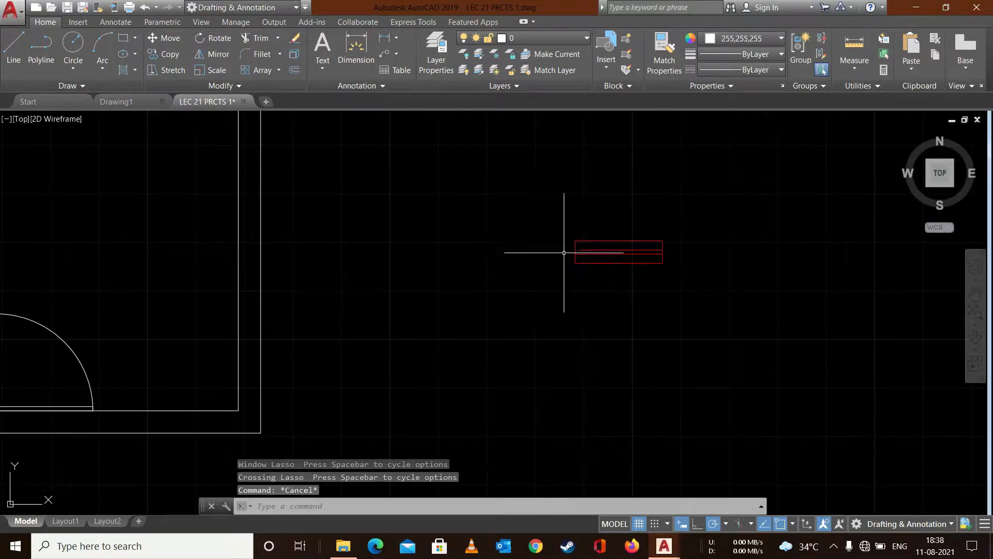
pyautogui.scroll(-2, 490, 334)
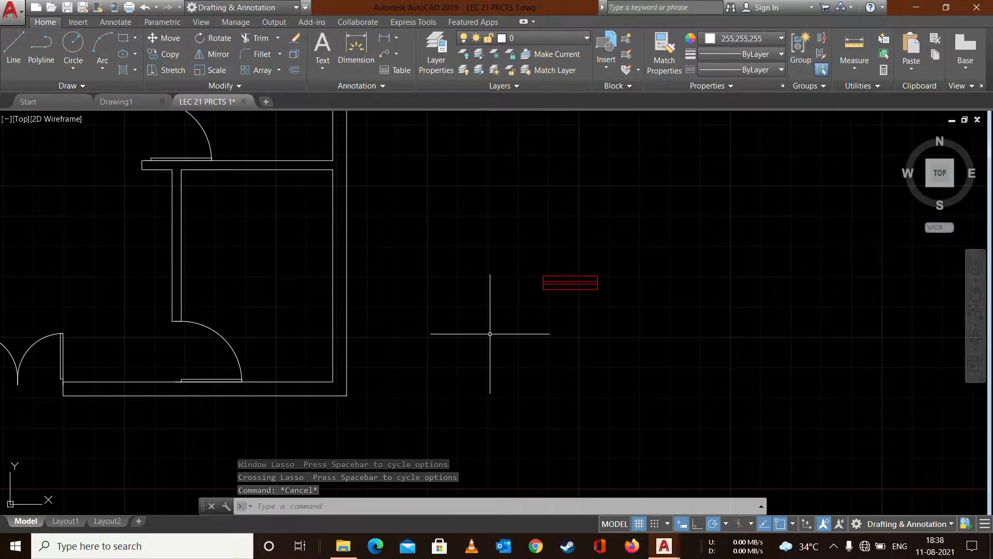
pyautogui.scroll(2, 490, 333)
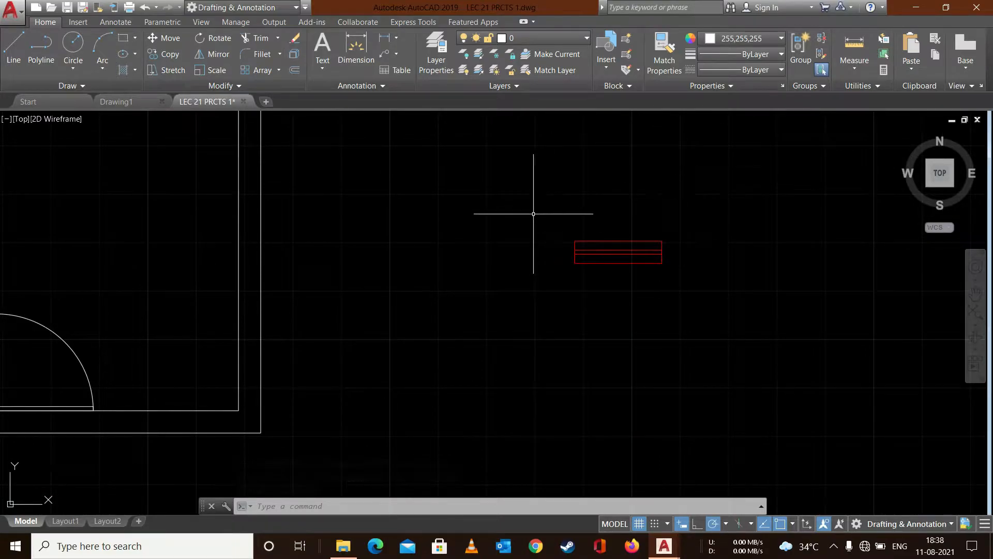
pyautogui.scroll(-2, 533, 214)
pyautogui.scroll(-3, 423, 222)
pyautogui.scroll(5, 235, 404)
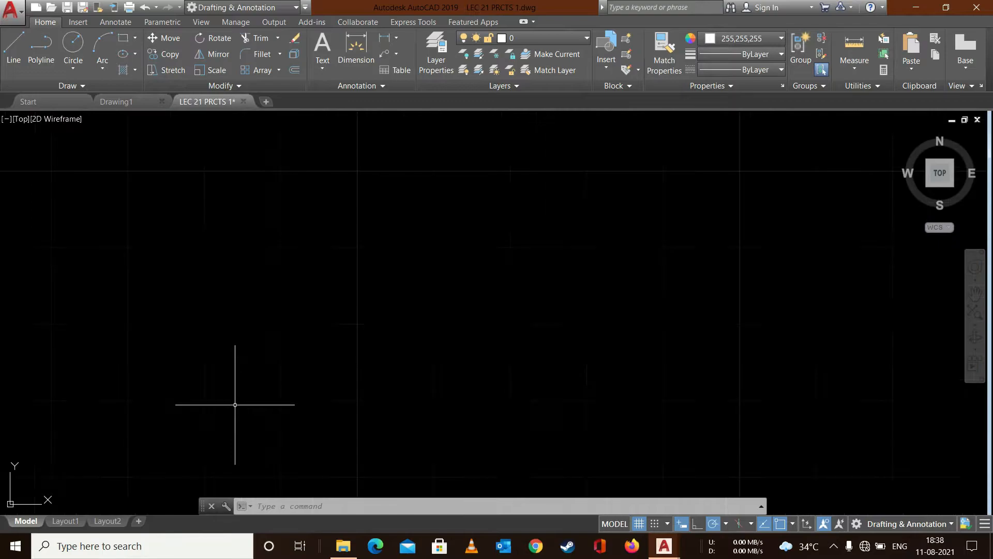
pyautogui.scroll(-5, 235, 405)
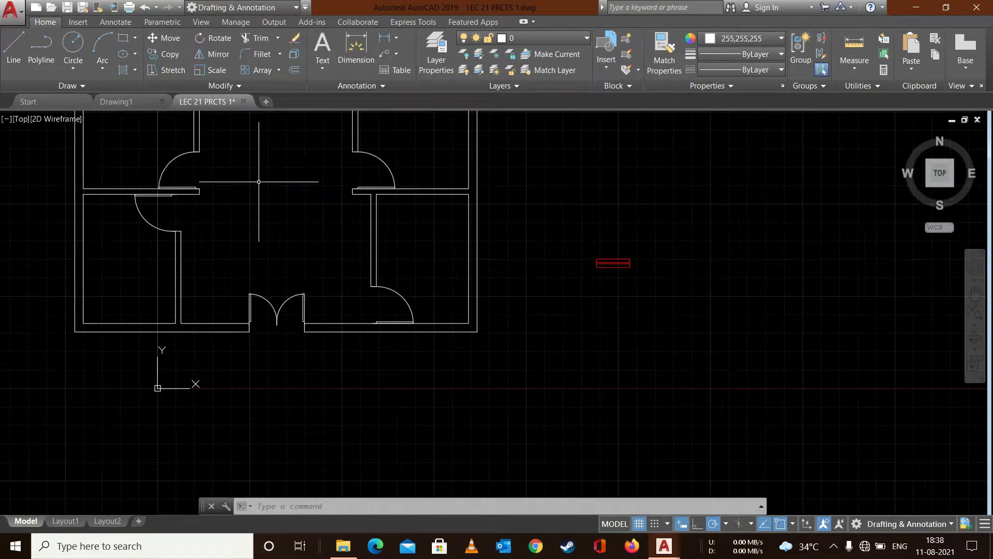
pyautogui.scroll(3, 259, 182)
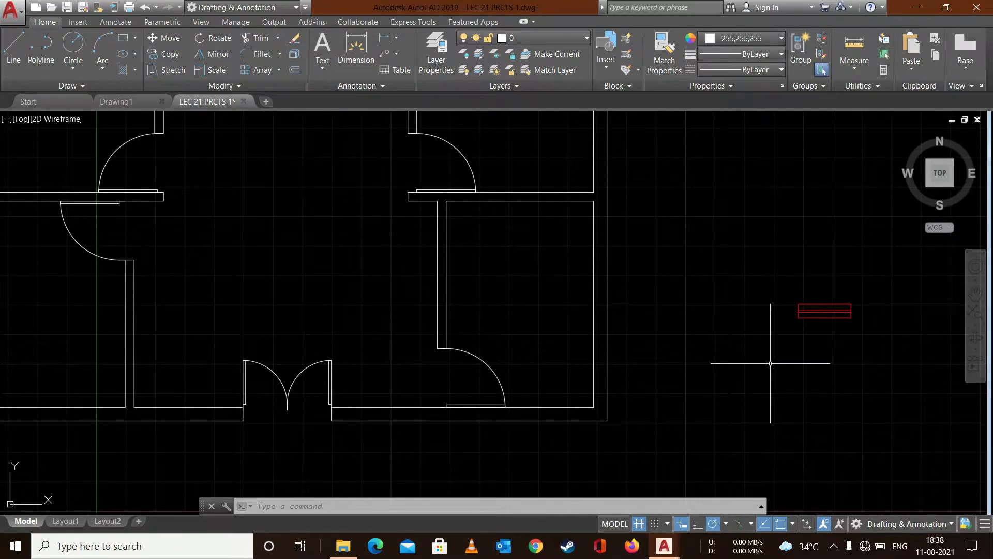
# Copy the red window symbol from its lower-left corner into the bottom outer wall on both sides of the double door
pyautogui.write('O')
pyautogui.press('Return')
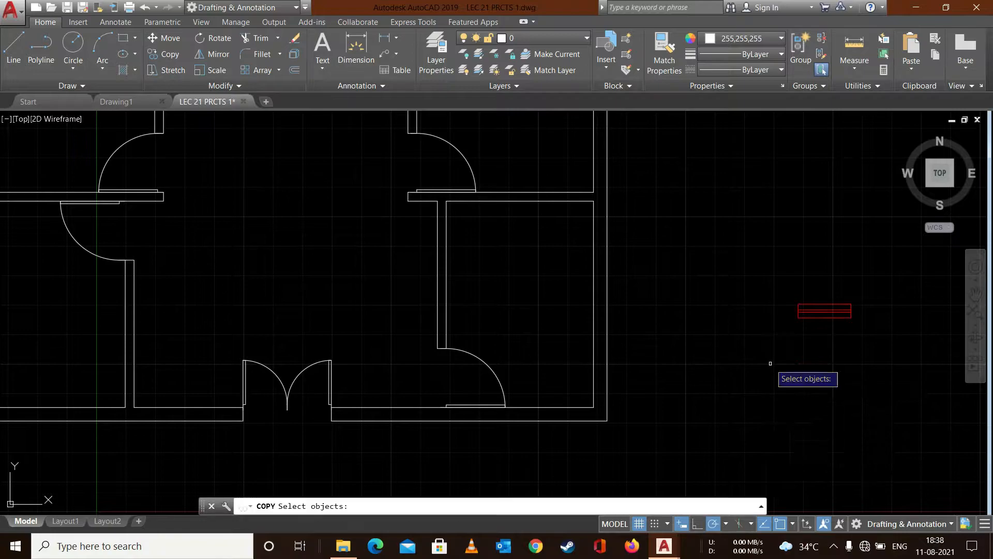
pyautogui.moveTo(894, 277)
pyautogui.mouseDown()
pyautogui.moveTo(731, 311)
pyautogui.moveTo(852, 350)
pyautogui.mouseUp()
pyautogui.press('Return')
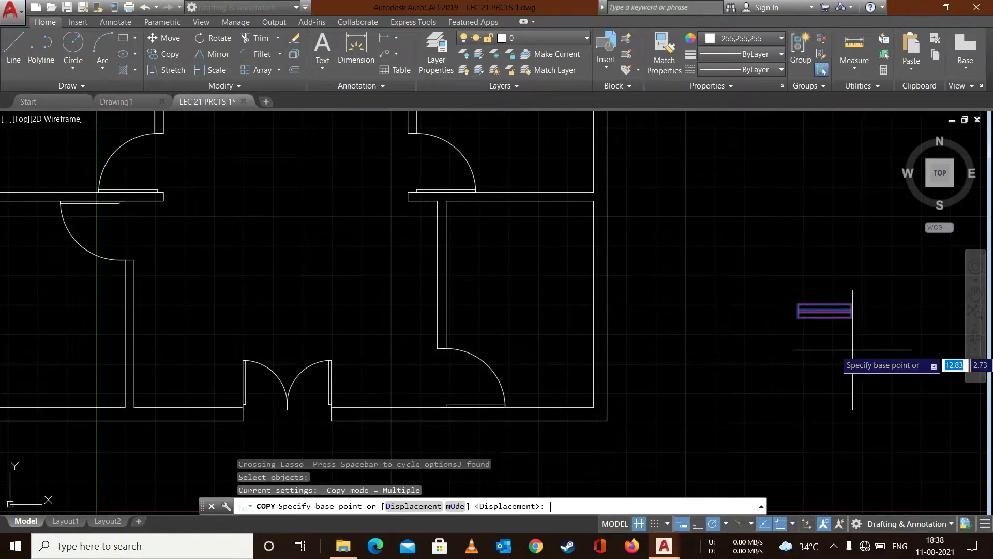
pyautogui.click(798, 317)
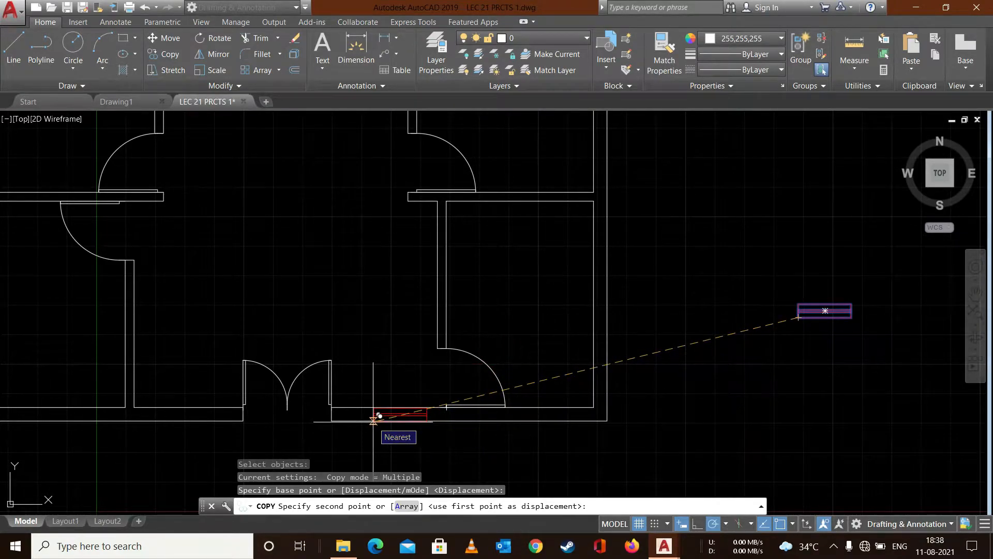
pyautogui.click(379, 416)
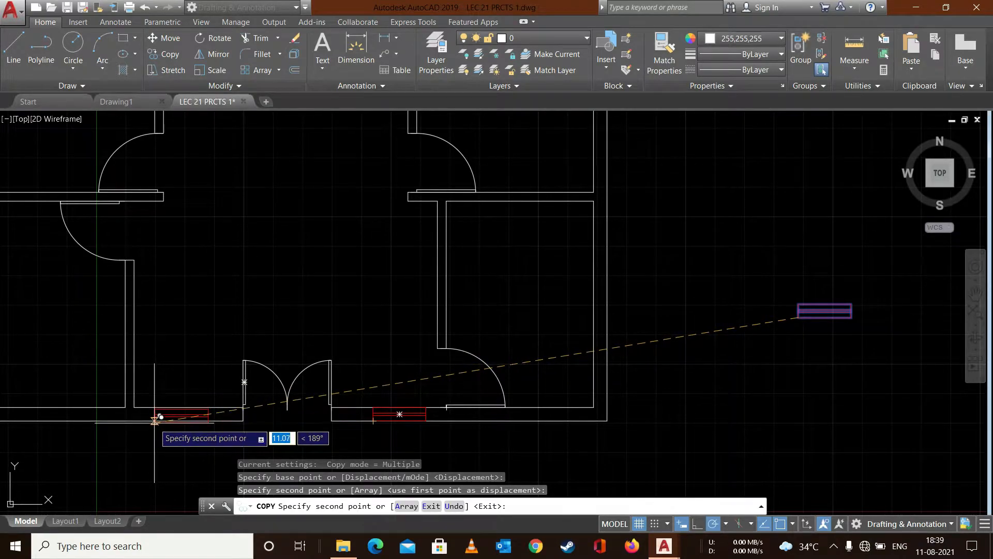
pyautogui.click(155, 420)
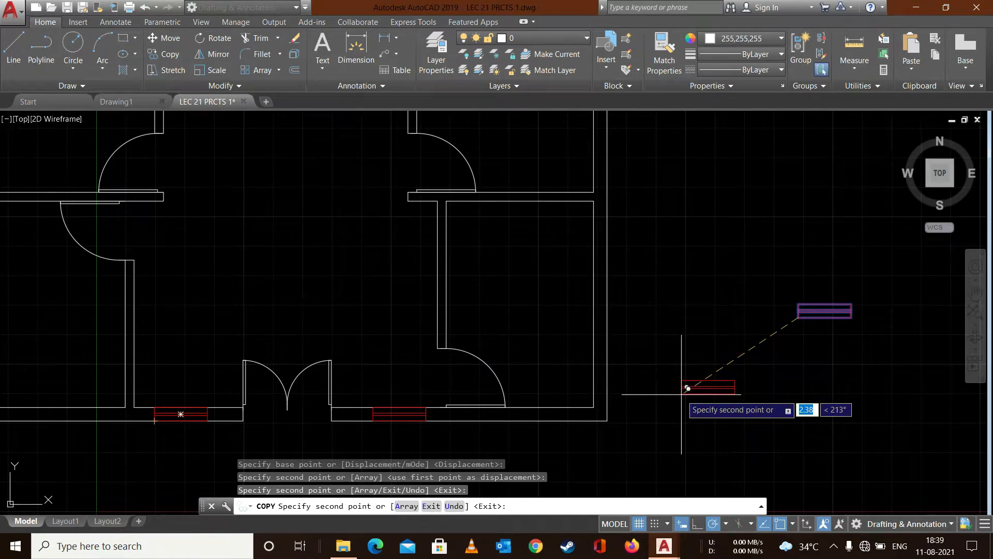
# Place another window copy in the top outer wall of the upper-left room, aligned with the wall's inner line
pyautogui.scroll(-2, 688, 388)
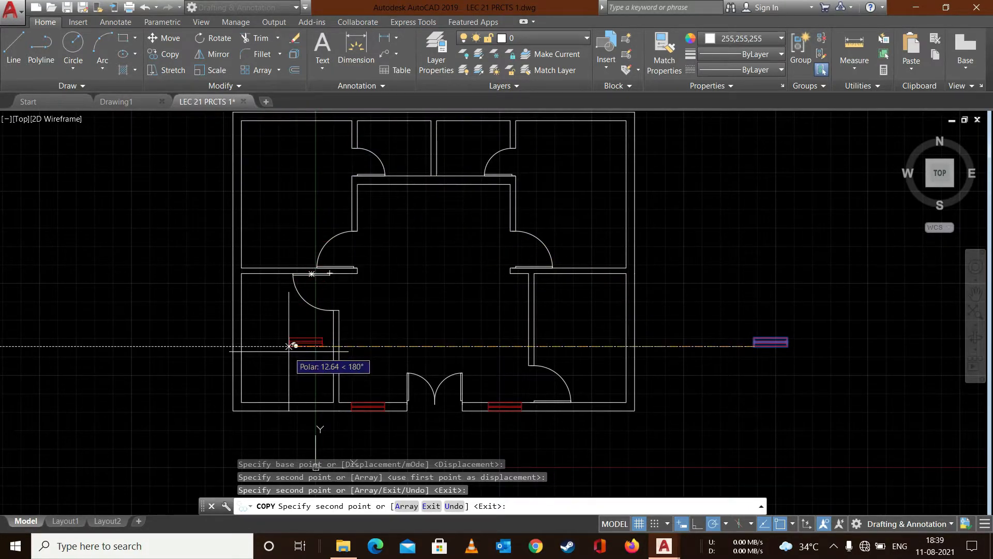
pyautogui.scroll(-1, 290, 346)
pyautogui.scroll(2, 284, 204)
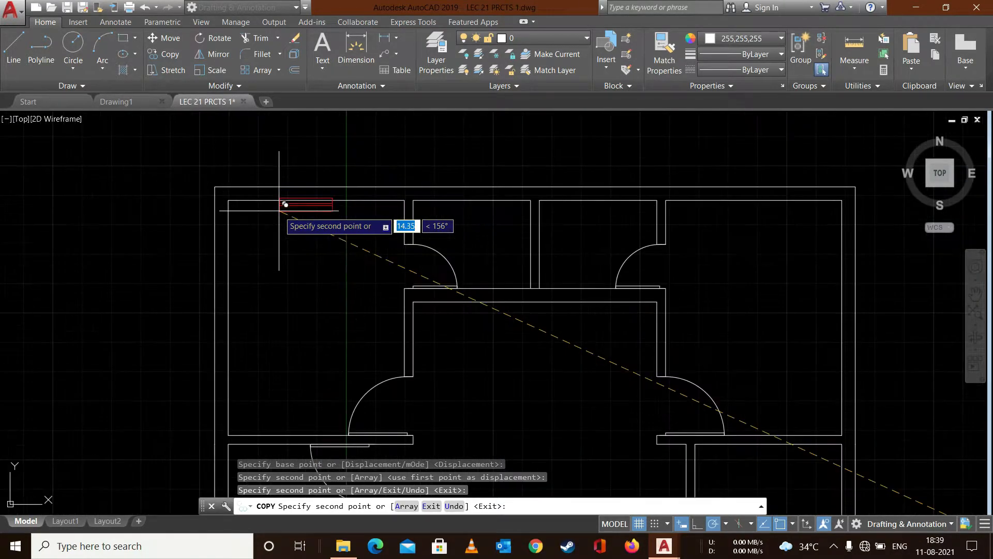
pyautogui.scroll(2, 284, 204)
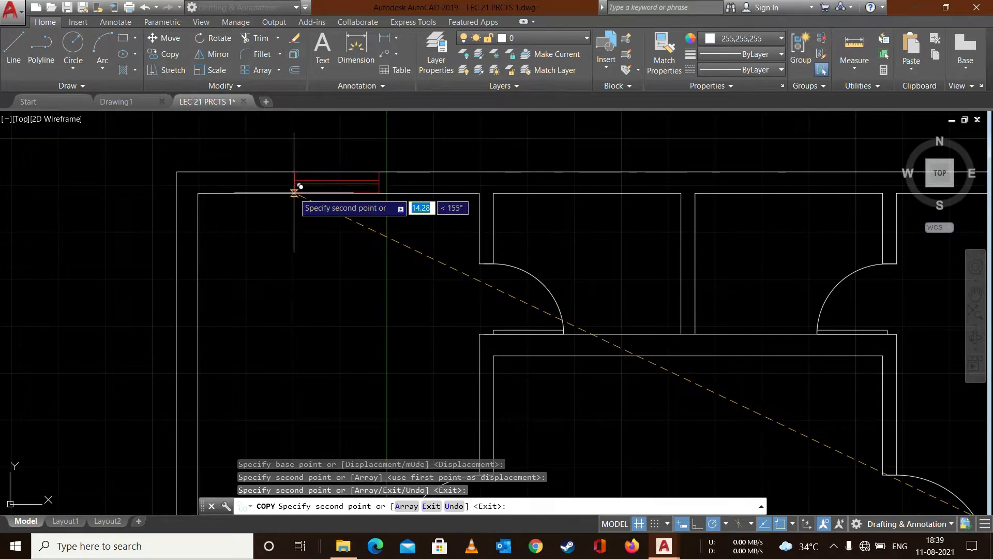
pyautogui.click(294, 193)
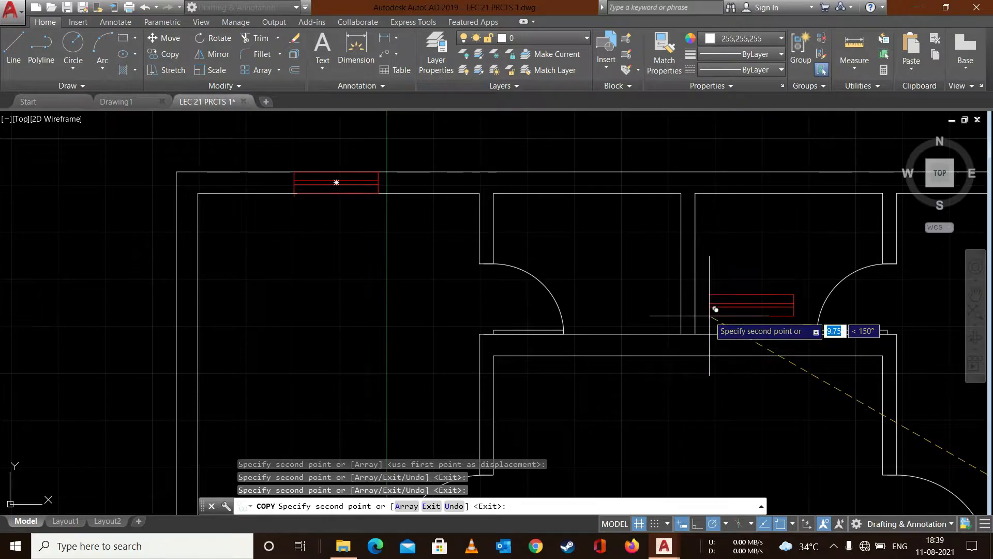
# Place another window copy in the top outer wall of the upper-right room, aligned with the wall's inner line
pyautogui.scroll(-2, 716, 309)
pyautogui.scroll(-2, 175, 355)
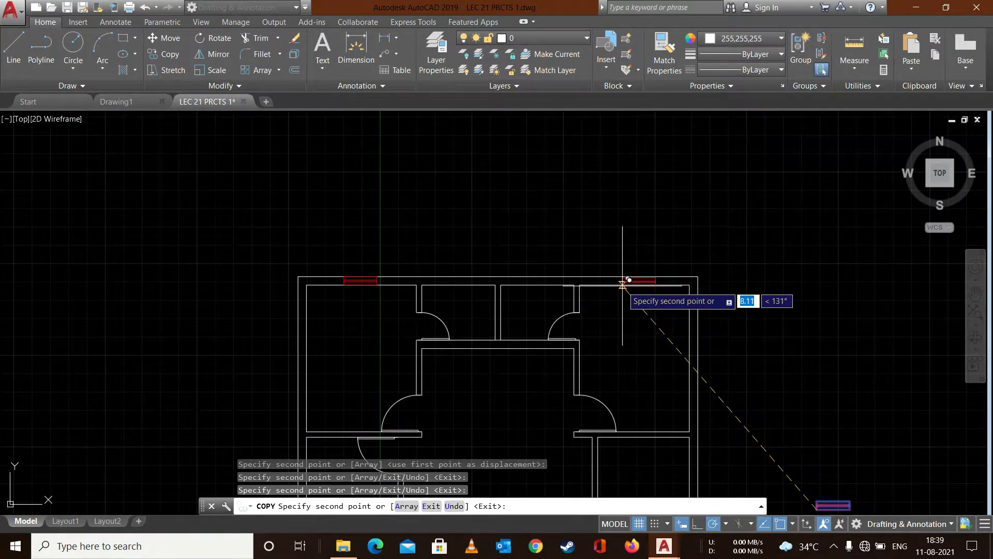
pyautogui.scroll(6, 623, 284)
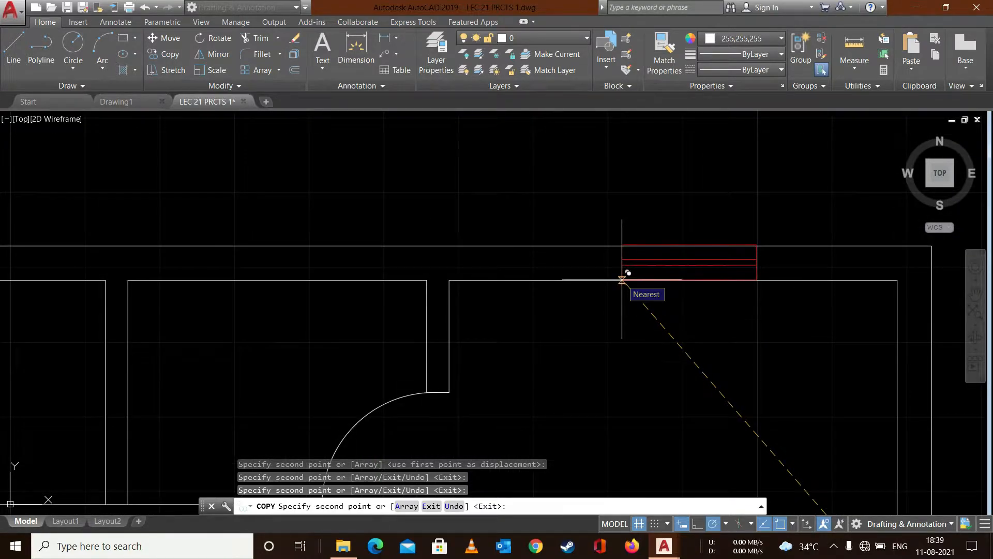
pyautogui.click(623, 280)
# Place another window copy in the bottom outer wall of the lower-left room, aligned with the wall's outer line, and finish copying
pyautogui.scroll(-4, 470, 384)
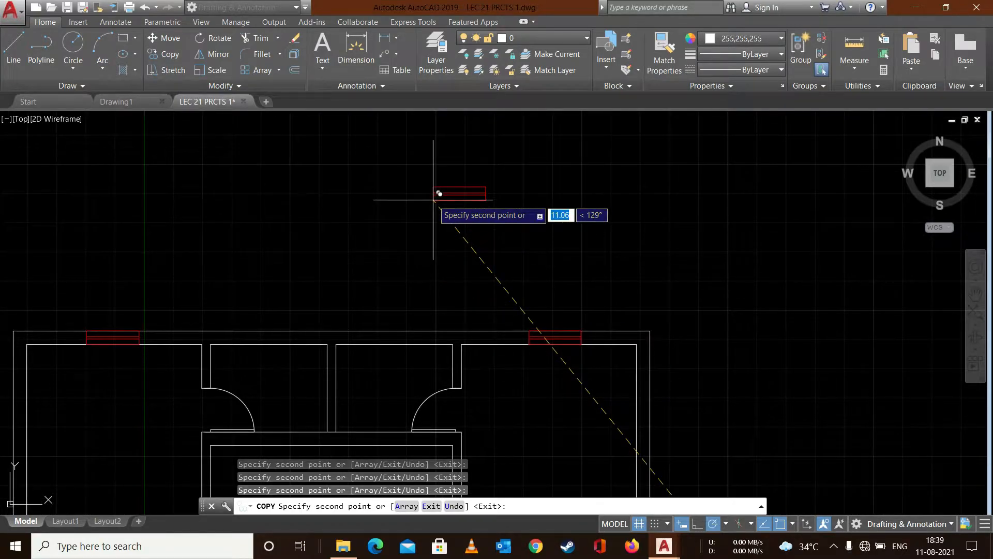
pyautogui.scroll(-2, 438, 193)
pyautogui.scroll(-3, 730, 171)
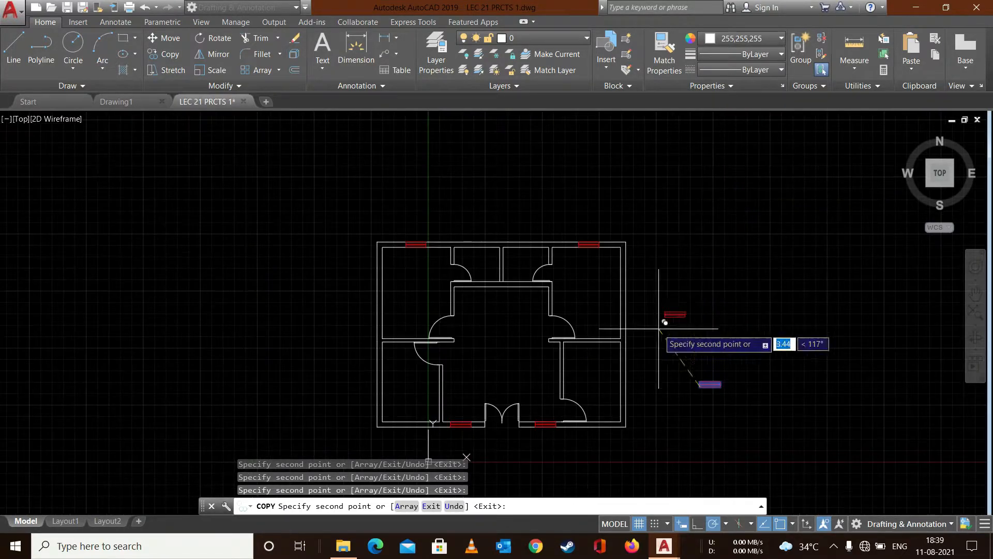
pyautogui.scroll(4, 385, 445)
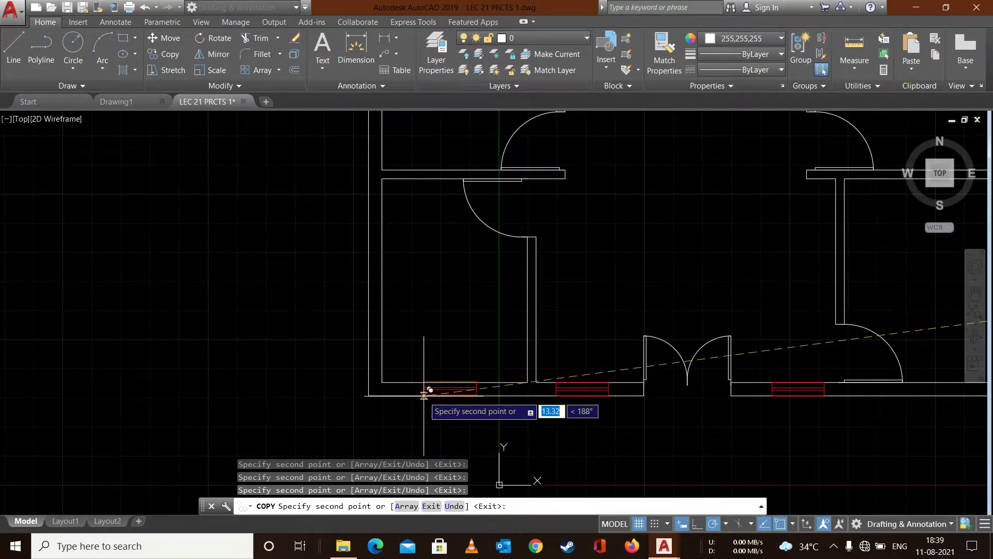
pyautogui.click(424, 395)
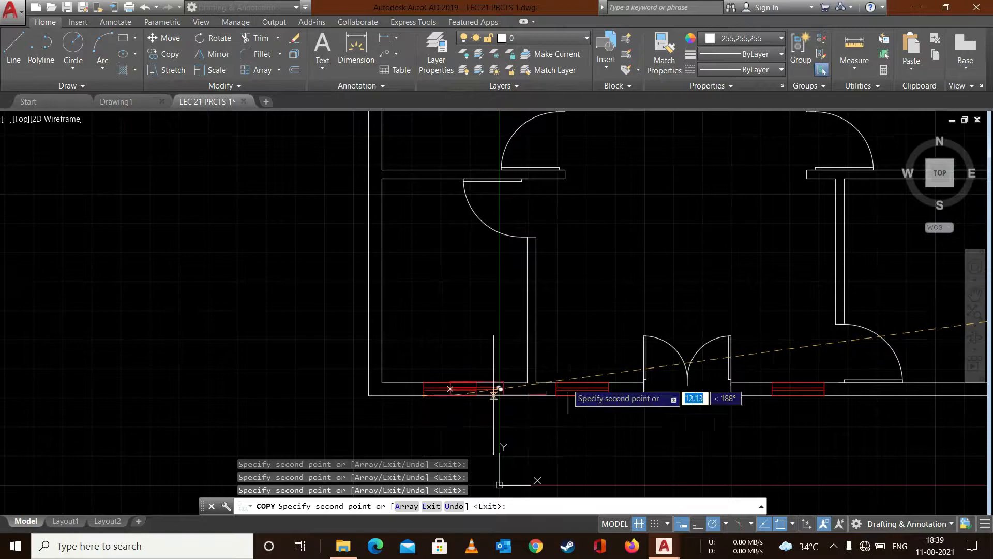
pyautogui.scroll(-2, 174, 355)
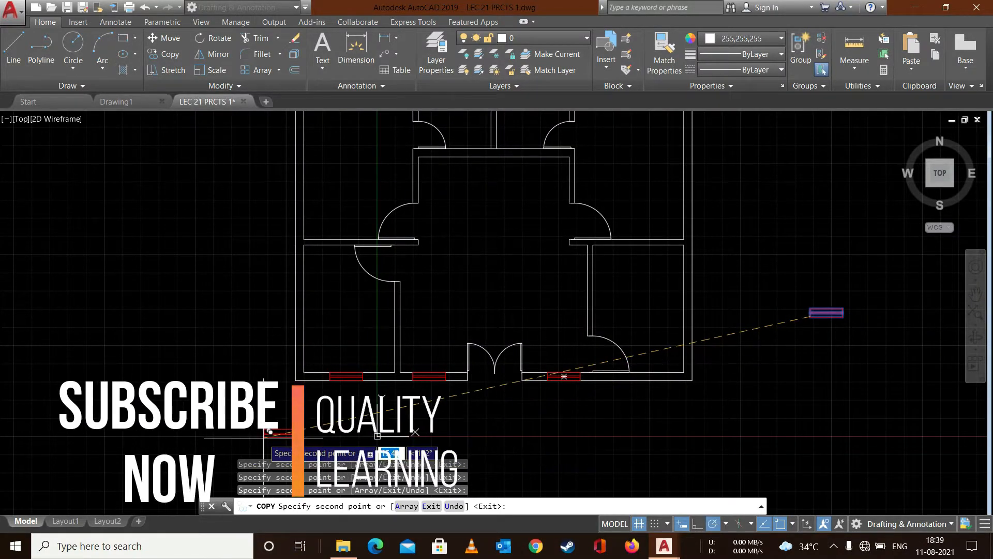
pyautogui.scroll(-1, 264, 437)
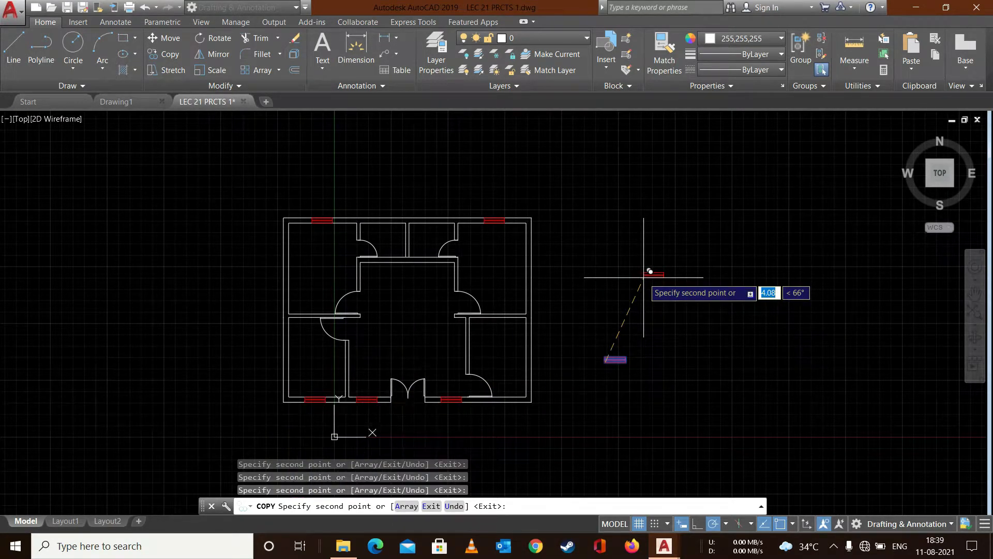
pyautogui.press('Escape')
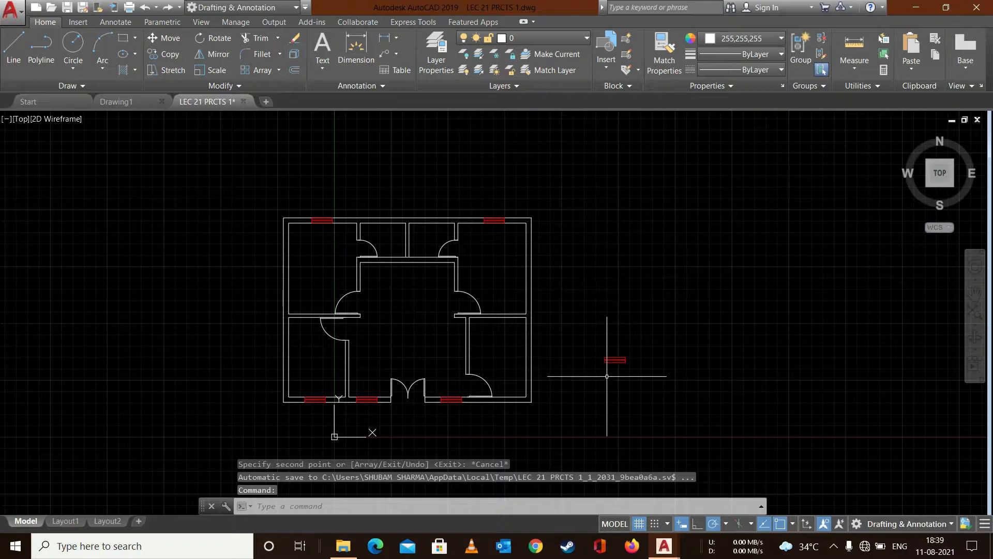
# Rotate the red window symbol beside the plan by 90 degrees about its lower-right corner
pyautogui.scroll(3, 610, 376)
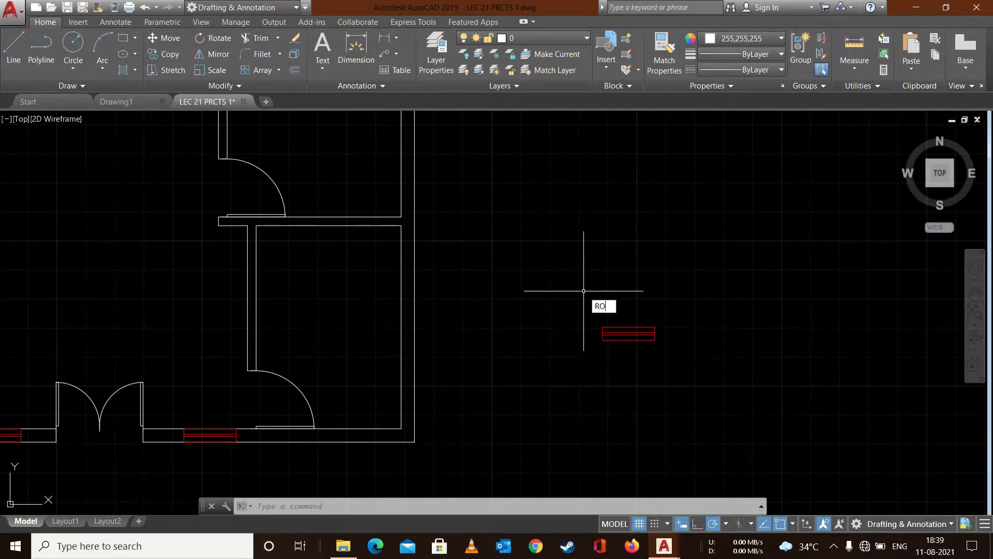
pyautogui.press('Return')
pyautogui.moveTo(583, 291); pyautogui.dragTo(718, 334)
pyautogui.press('Return')
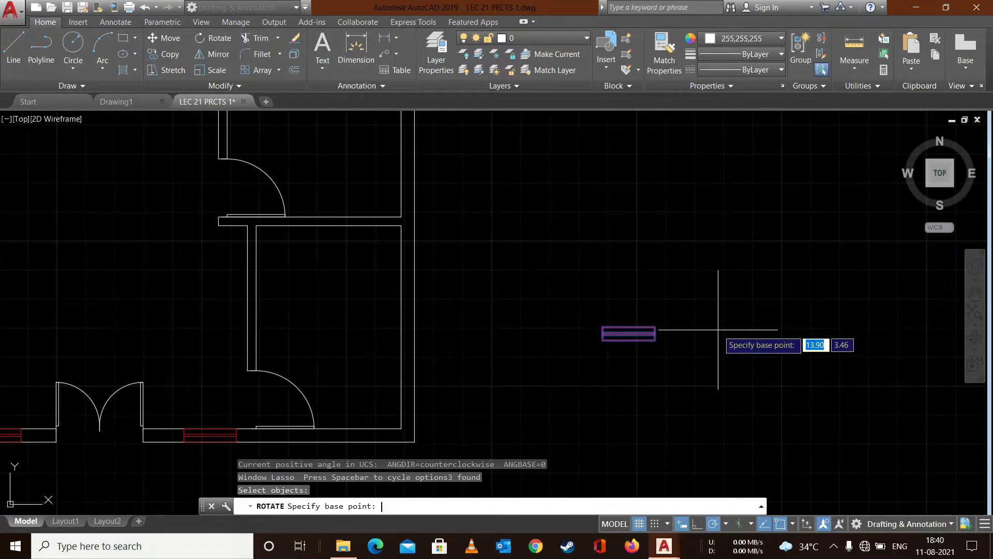
pyautogui.click(655, 340)
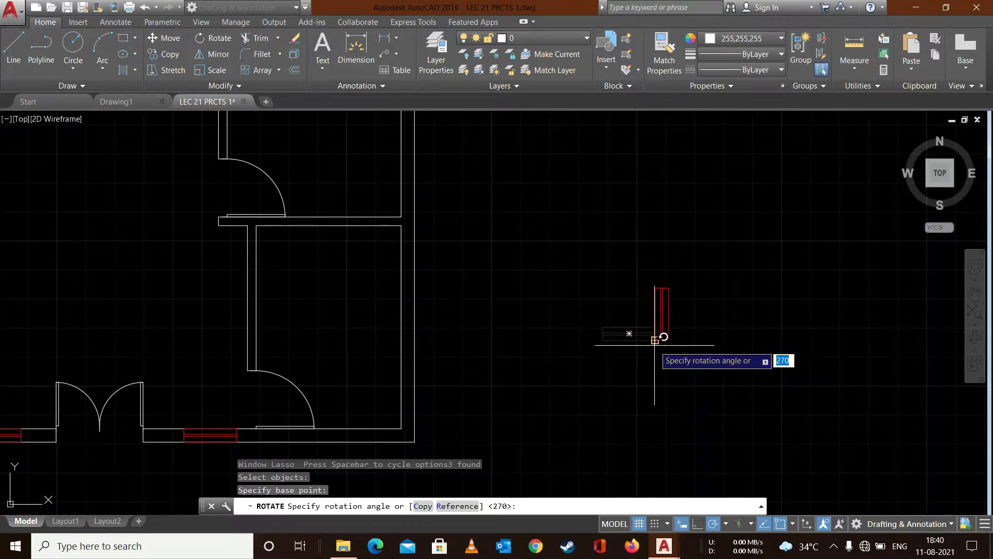
pyautogui.write('90')
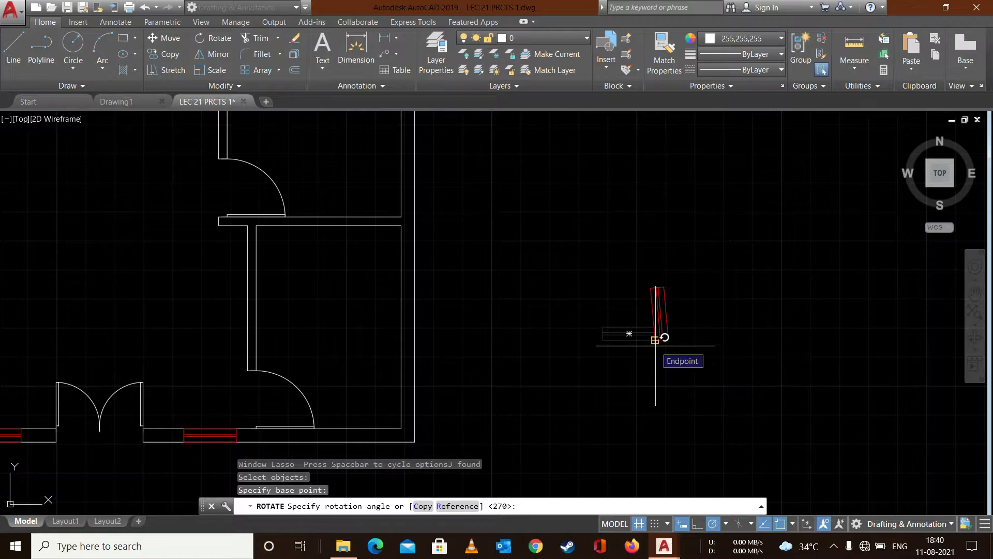
pyautogui.press('Return')
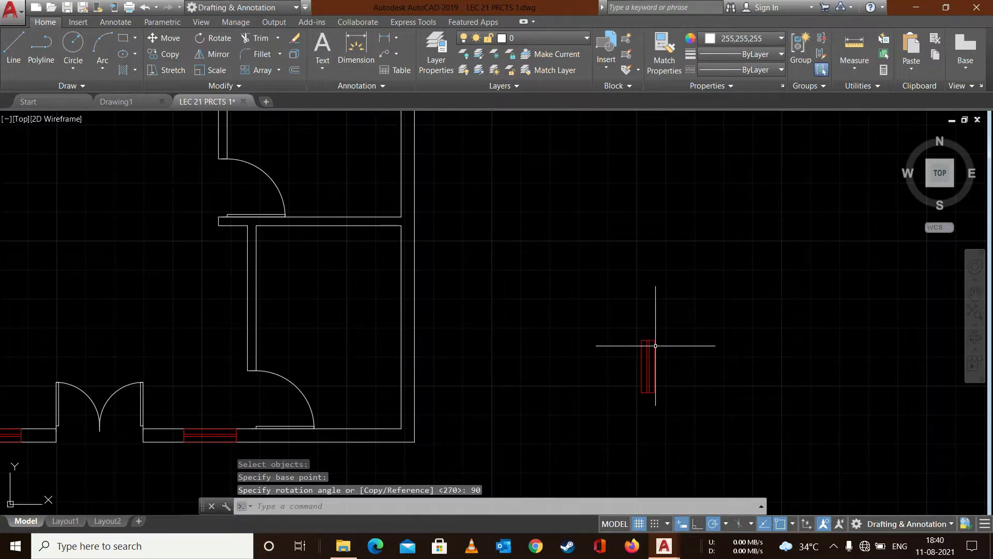
pyautogui.press('Escape')
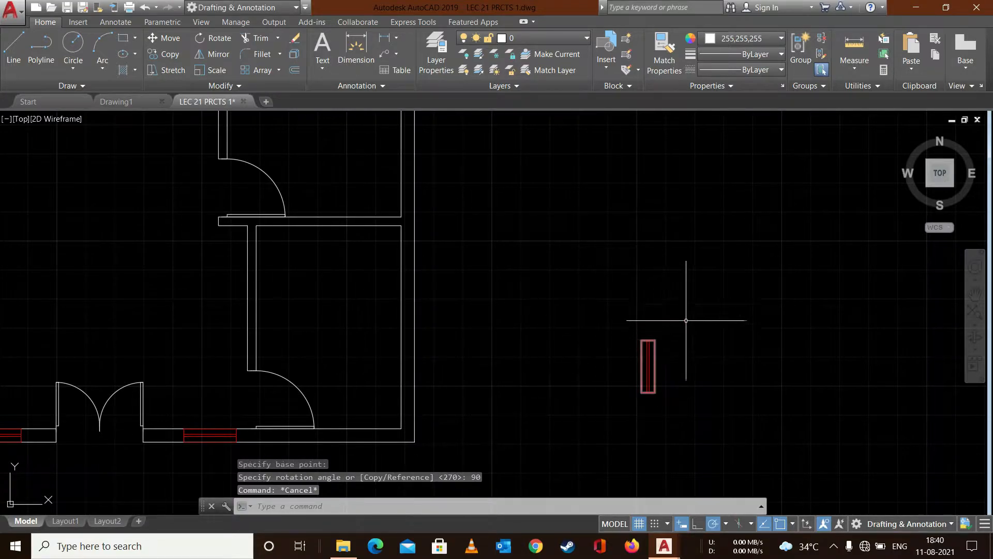
# Copy the rotated window symbol from its upper-left corner into the right outer wall of the lower-right and upper-right rooms
pyautogui.write('CO')
pyautogui.press('Return')
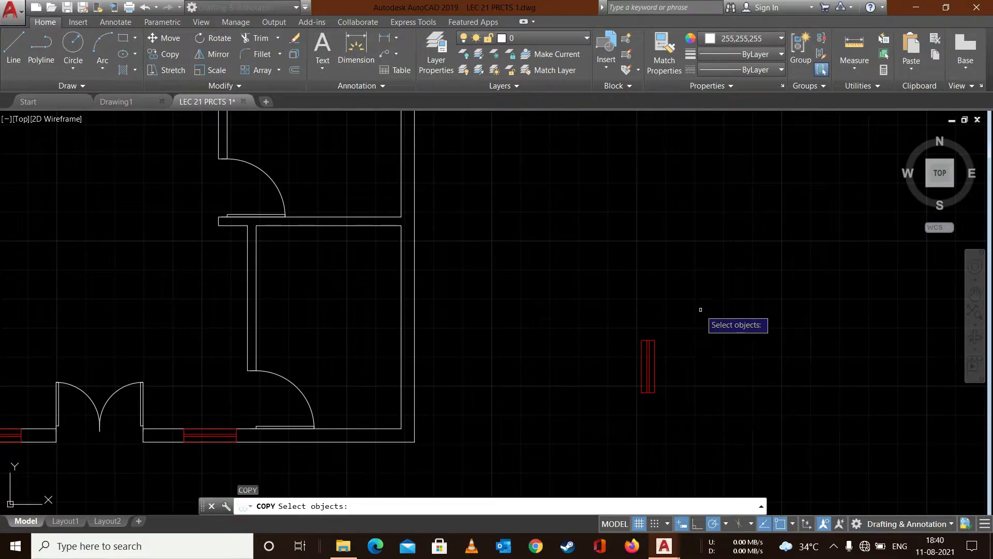
pyautogui.click(606, 317)
pyautogui.moveTo(623, 411)
pyautogui.mouseDown()
pyautogui.moveTo(738, 311)
pyautogui.moveTo(739, 328)
pyautogui.mouseUp()
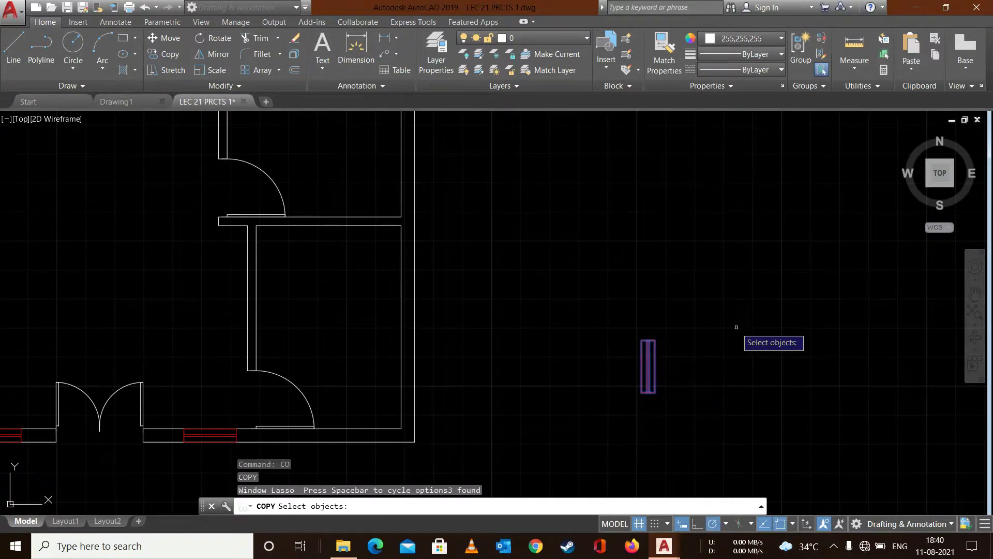
pyautogui.press('Return')
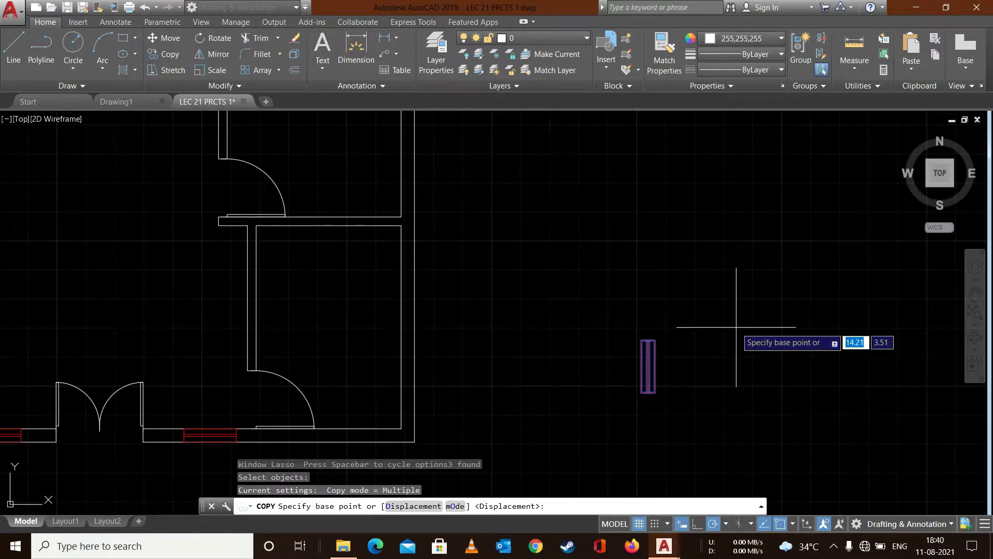
pyautogui.click(641, 340)
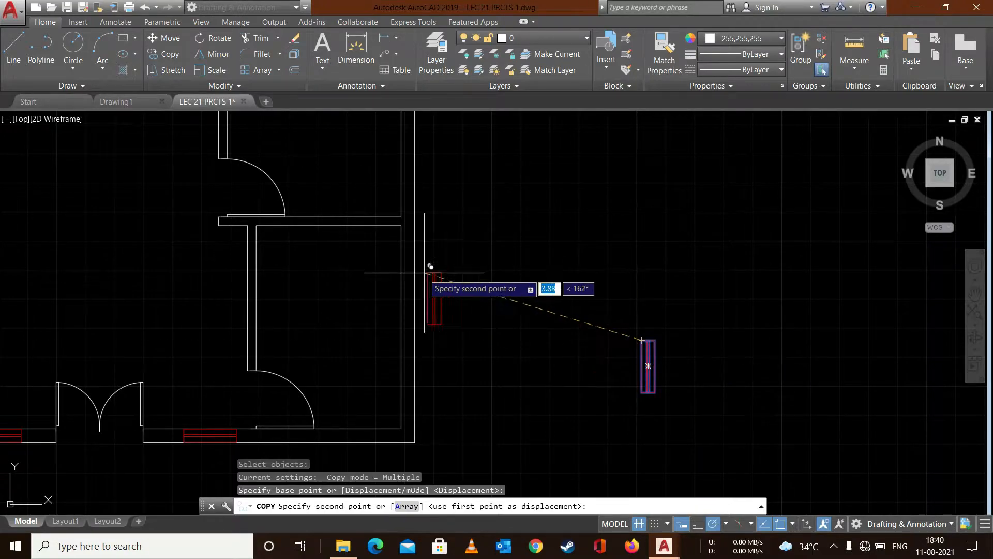
pyautogui.click(401, 311)
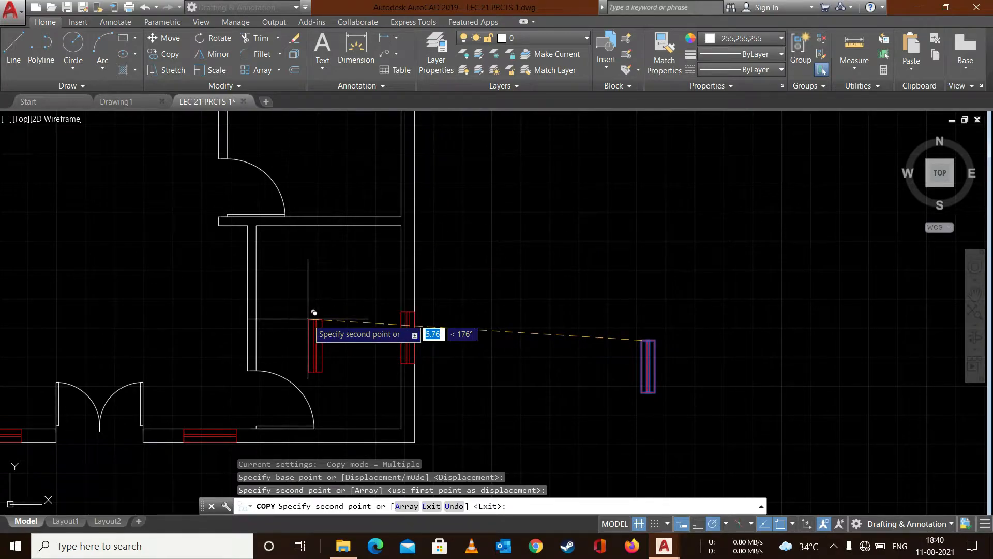
pyautogui.scroll(-2, 308, 319)
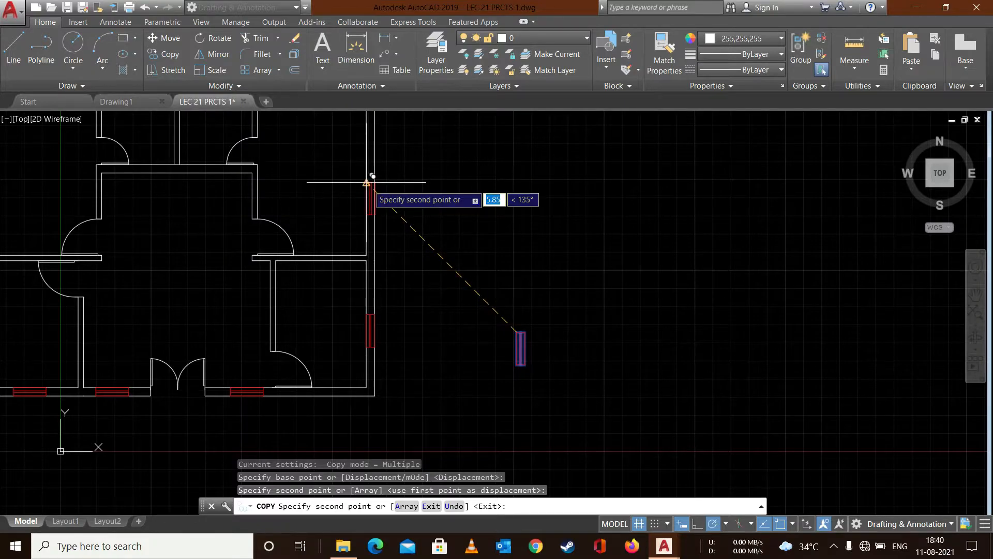
pyautogui.click(368, 150)
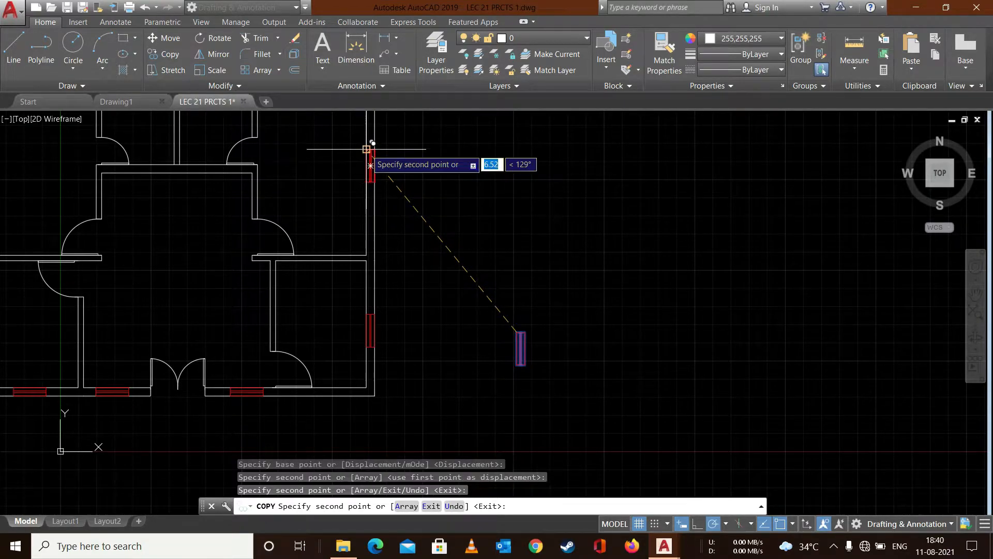
# Copy the upright window into the left outer wall of the upper-left and lower-left rooms, and delete the spare symbol beside the plan
pyautogui.scroll(-4, 188, 259)
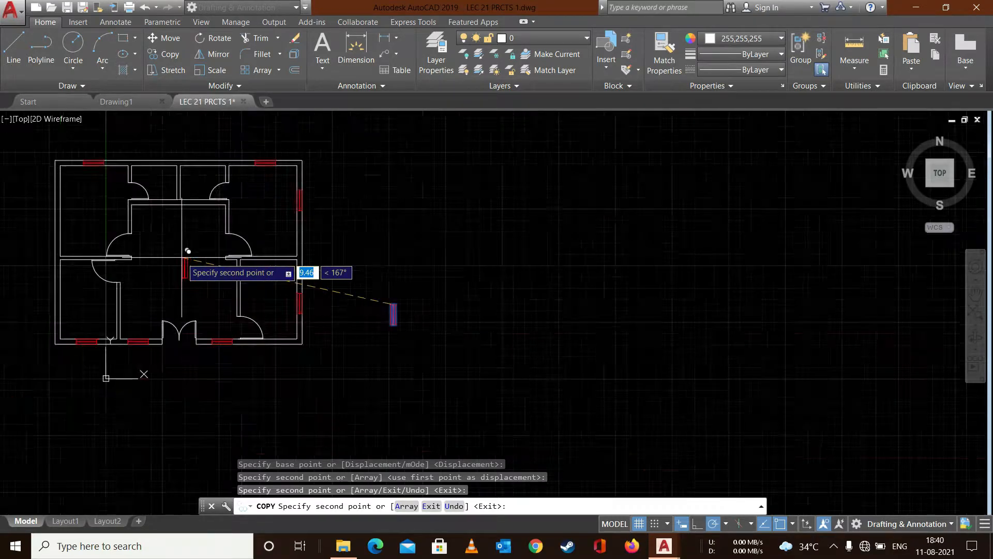
pyautogui.scroll(4, 85, 220)
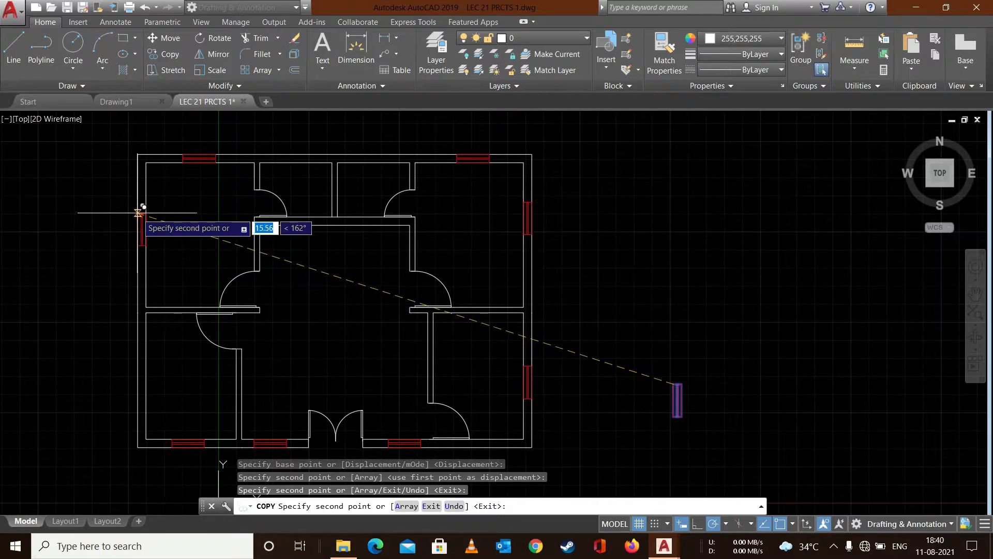
pyautogui.click(138, 213)
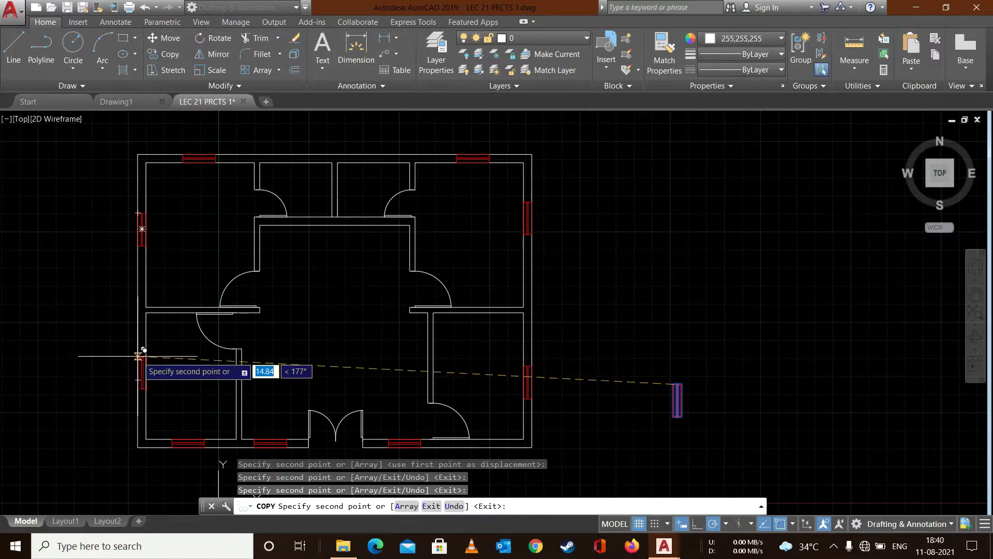
pyautogui.click(138, 355)
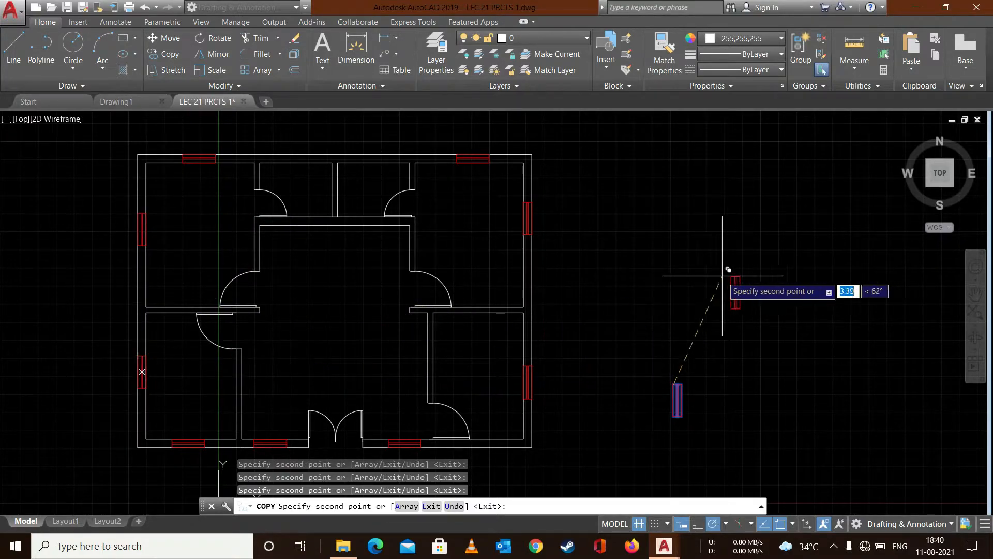
pyautogui.press('Escape')
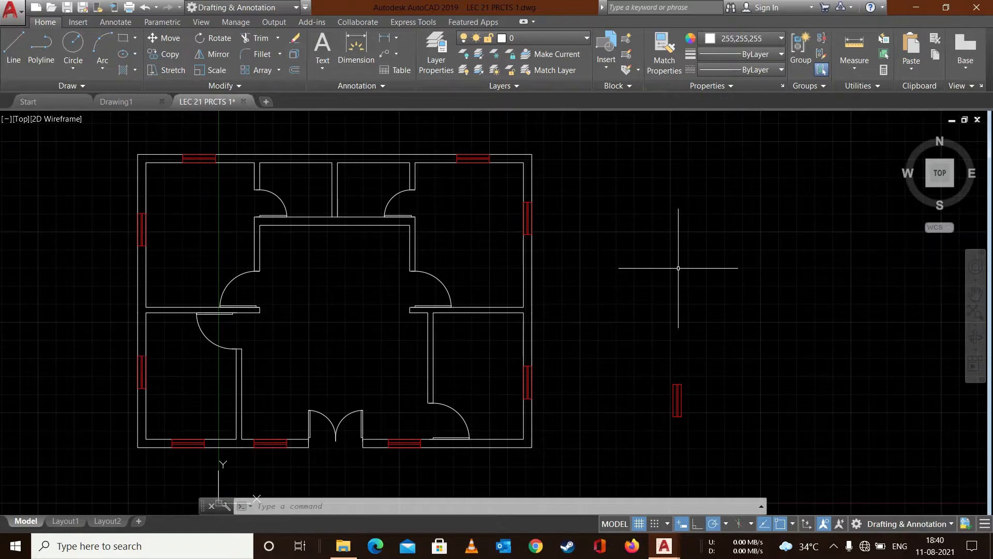
pyautogui.moveTo(630, 332)
pyautogui.mouseDown()
pyautogui.moveTo(638, 421)
pyautogui.moveTo(748, 341)
pyautogui.mouseUp()
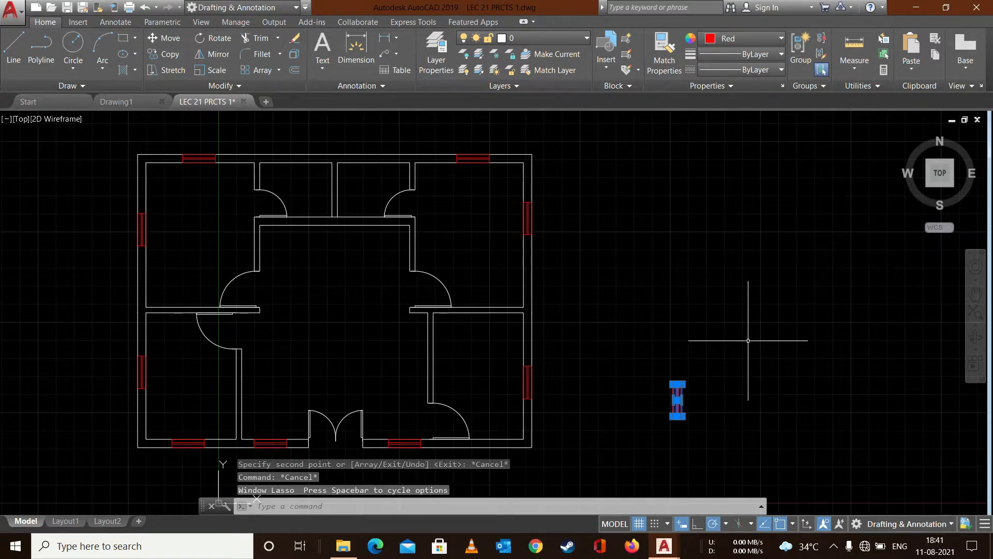
pyautogui.press('Delete')
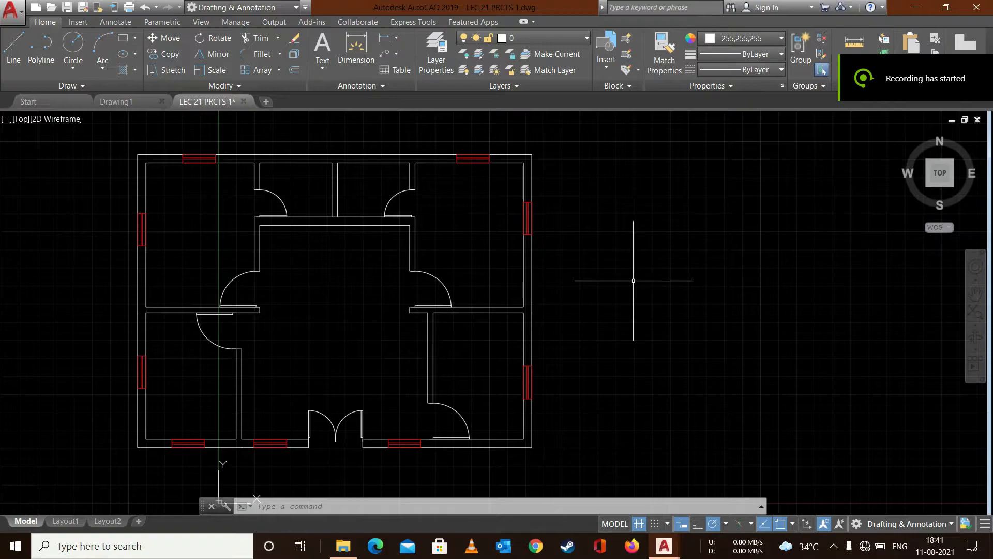
pyautogui.write('tr')
pyautogui.press('Return')
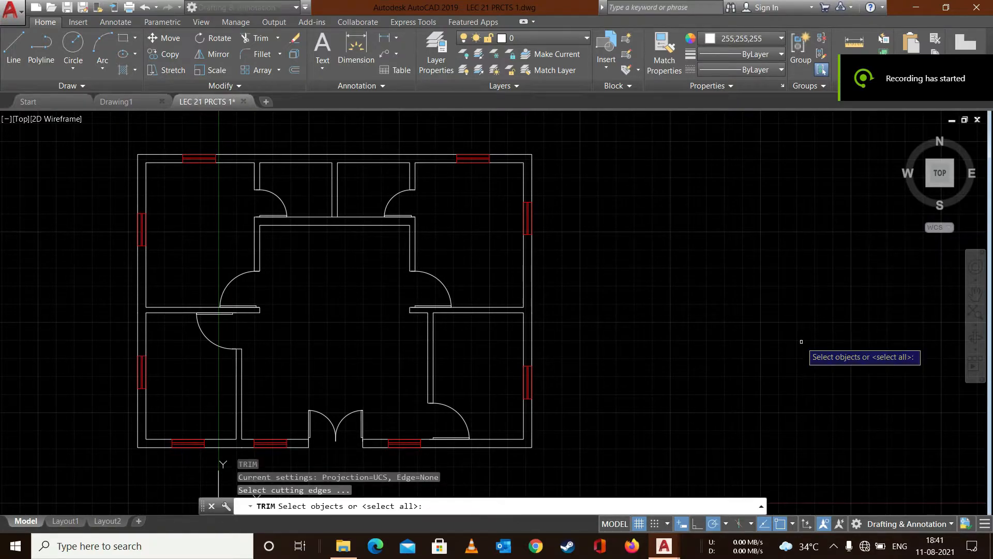
pyautogui.press('Return')
pyautogui.click(566, 294)
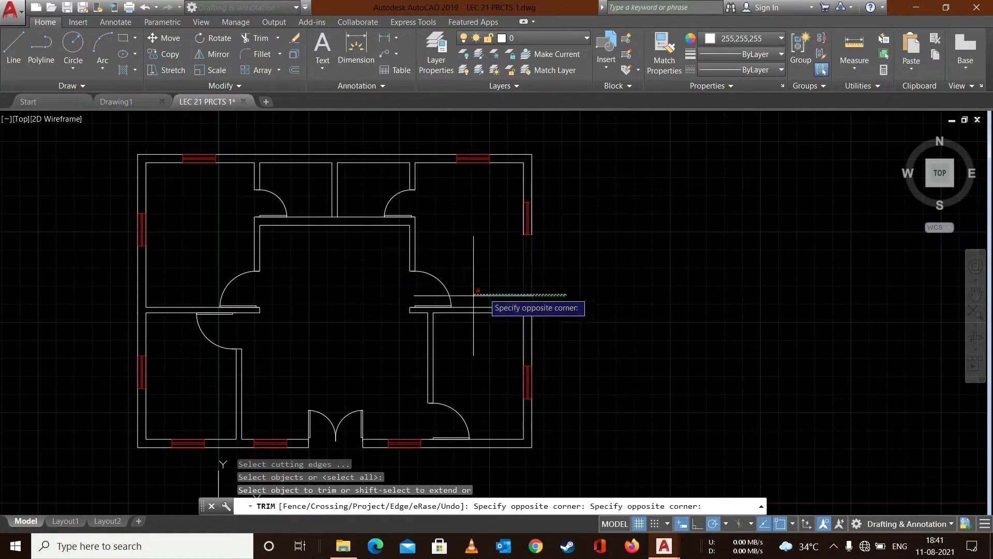
pyautogui.press('Escape')
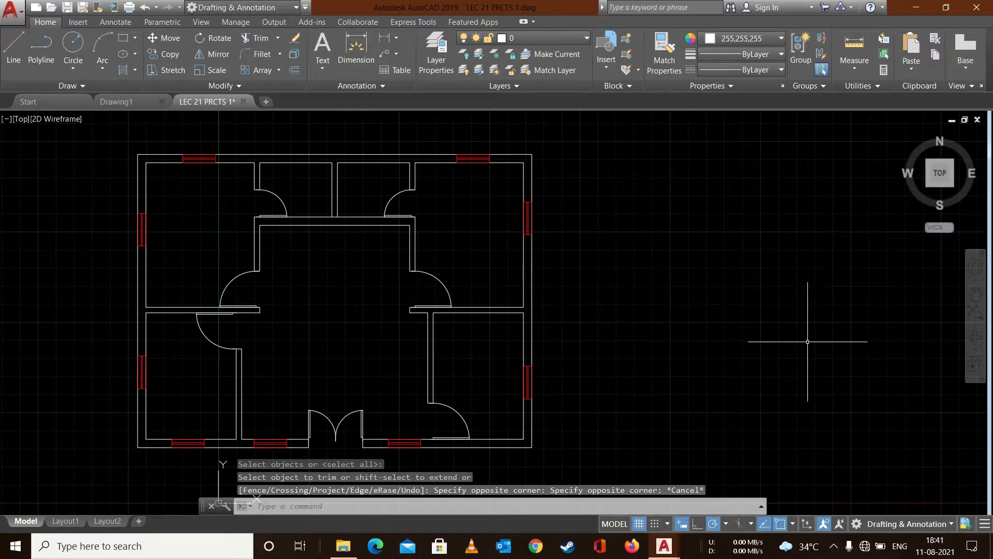
pyautogui.write('tr')
pyautogui.press('Return')
pyautogui.press('Return')
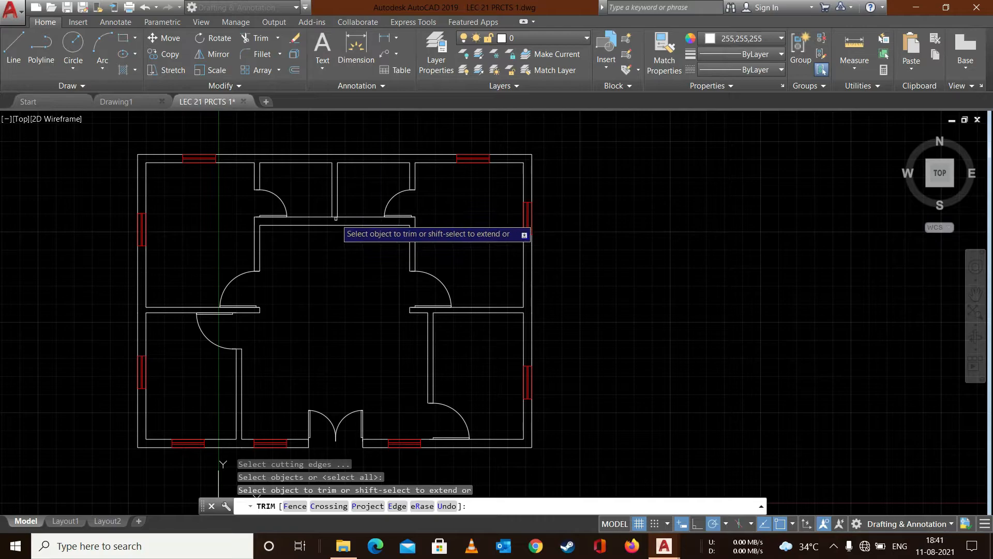
pyautogui.press('Escape')
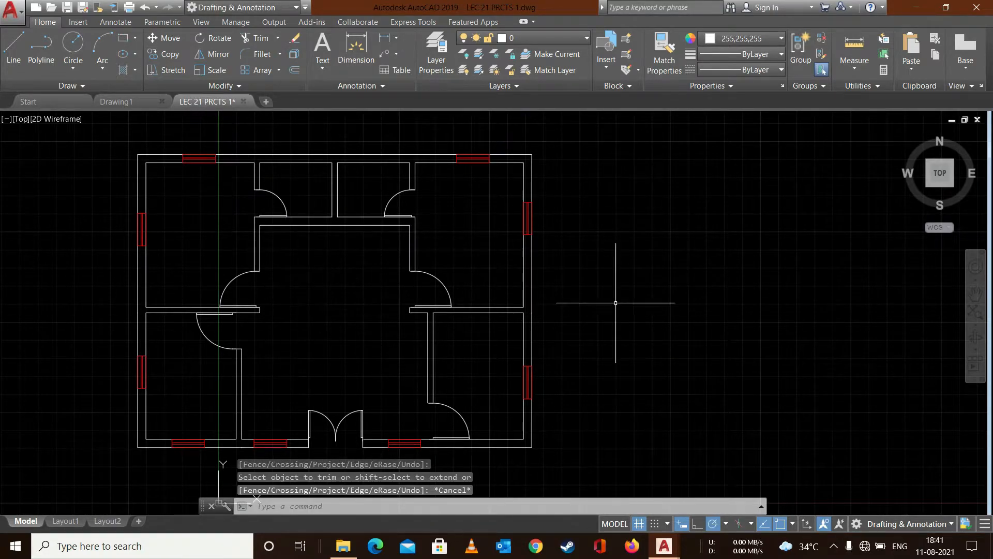
pyautogui.press('Escape')
pyautogui.write('H')
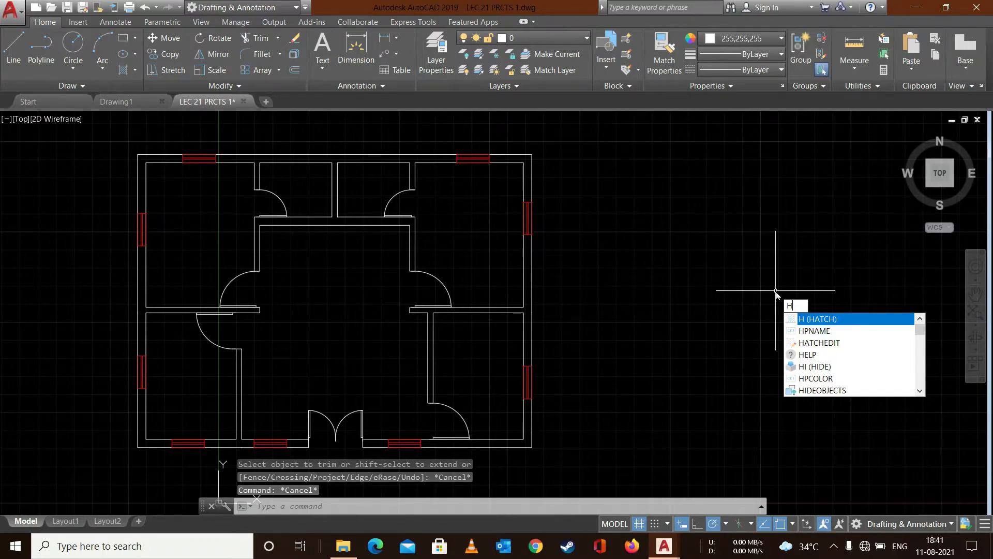
pyautogui.press('Escape')
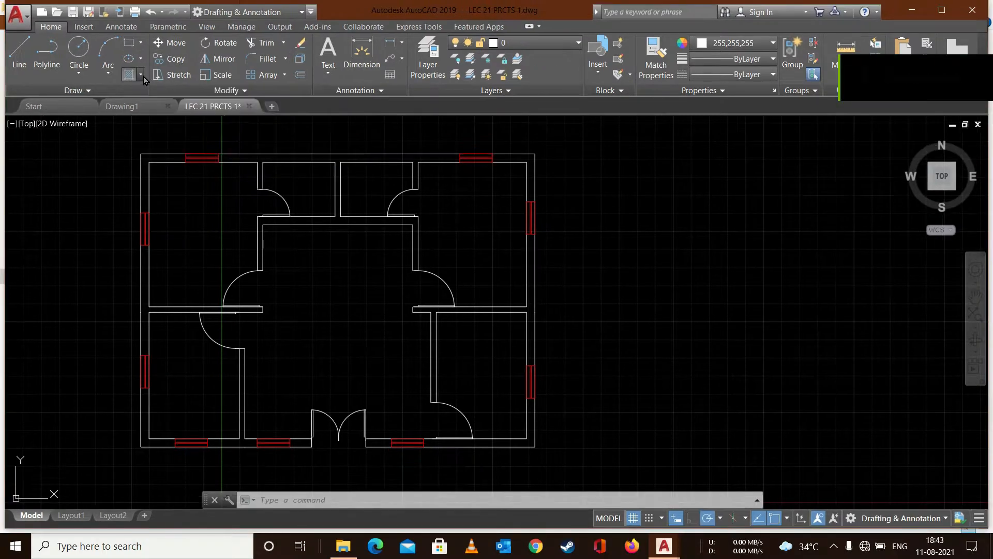
# Hatch the left outer wall, the partition between the left rooms and the lower-left room's walls with AR-B816 at scale 0.02
pyautogui.click(141, 76)
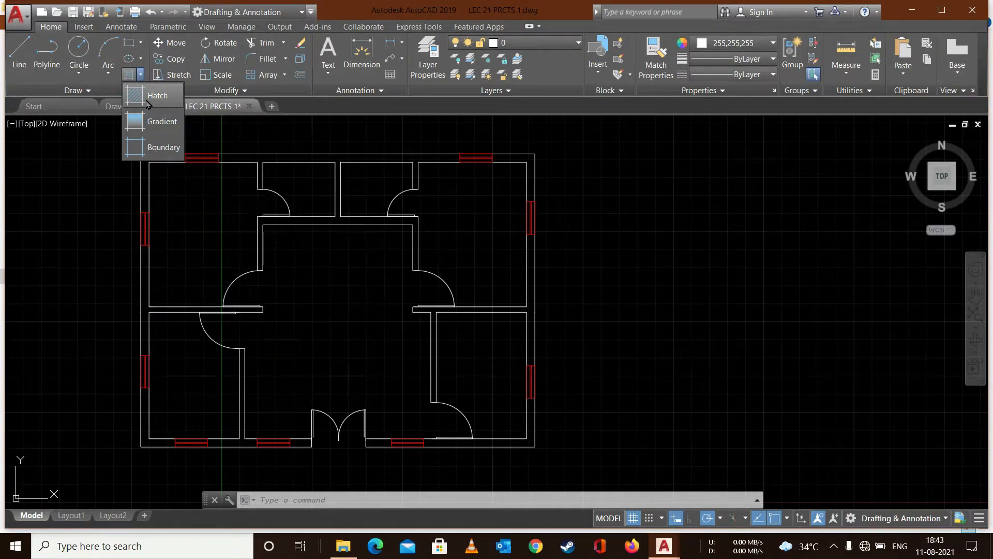
pyautogui.click(146, 103)
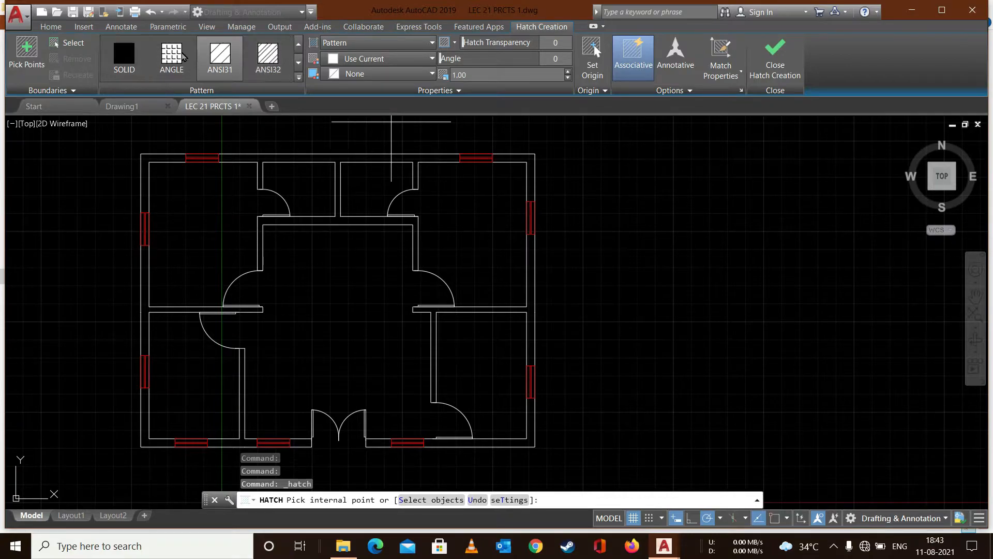
pyautogui.click(299, 77)
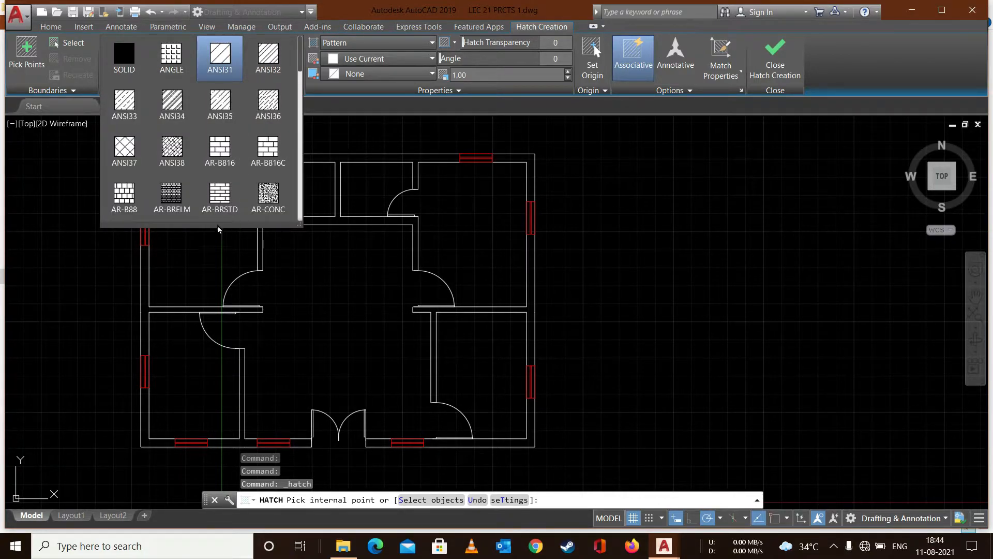
pyautogui.click(223, 163)
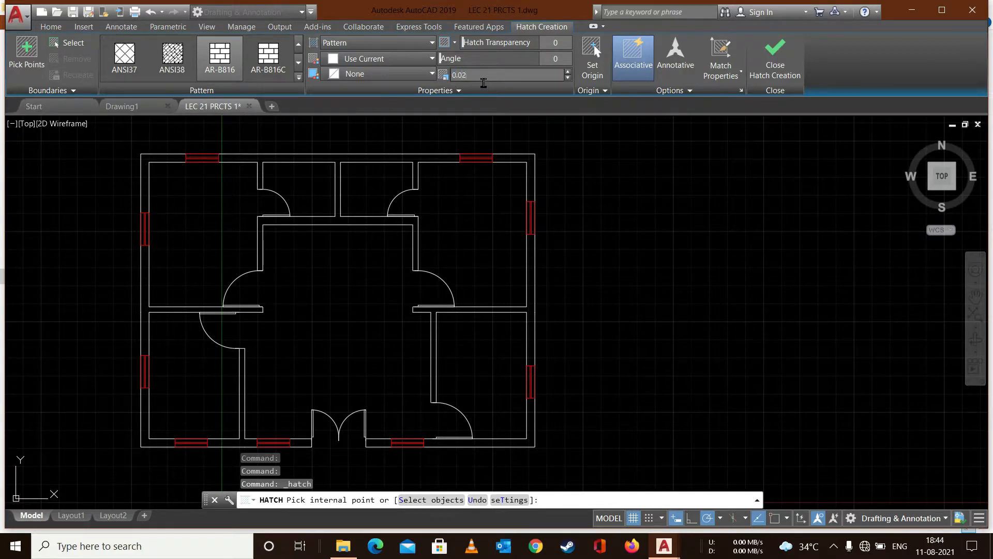
pyautogui.click(144, 185)
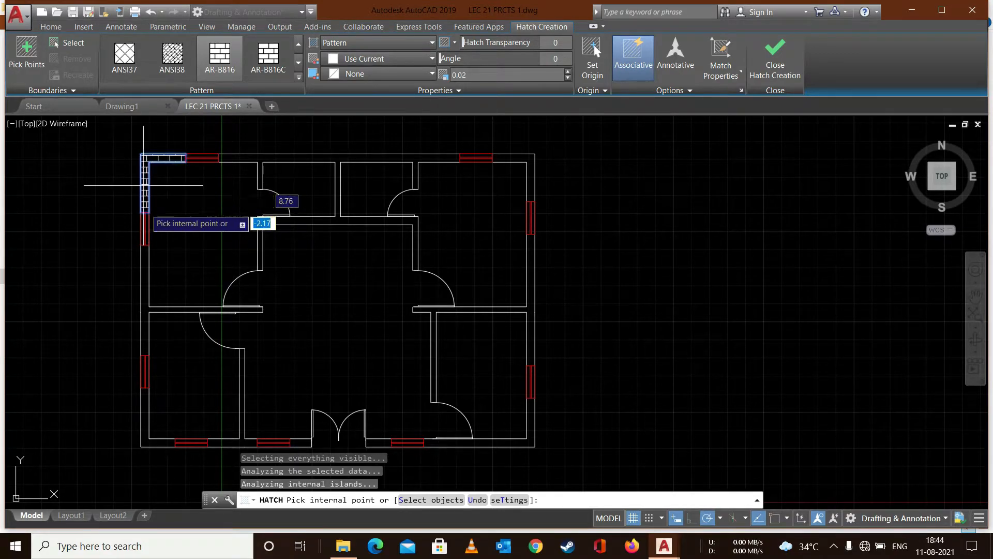
pyautogui.click(144, 265)
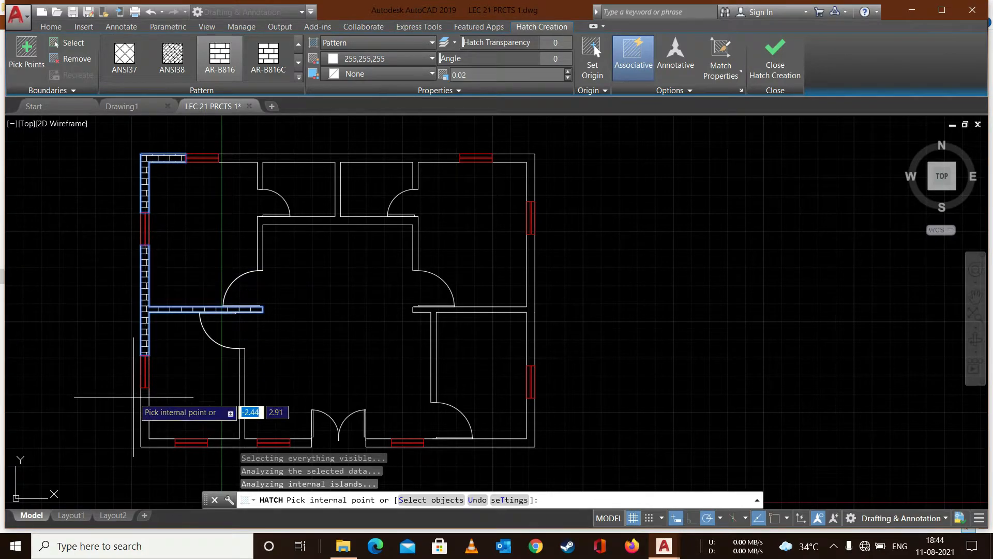
pyautogui.click(145, 413)
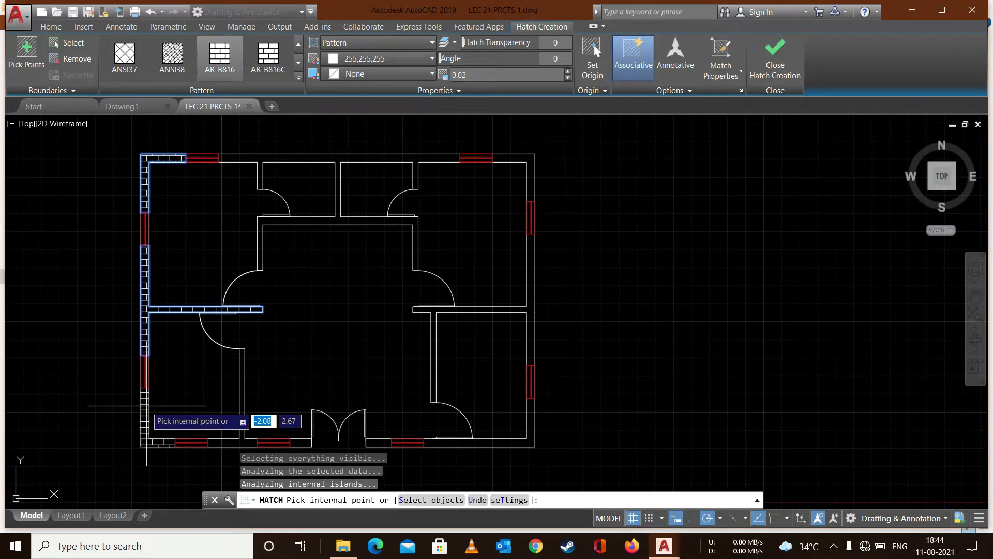
pyautogui.click(243, 430)
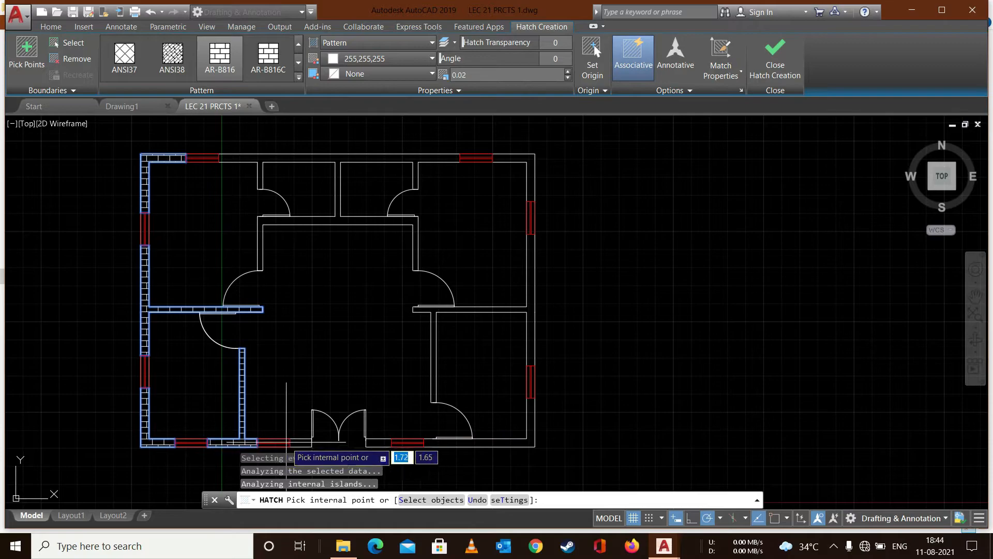
# Extend the brick hatch to the remaining bottom, right and upper walls, including their partitions, and finish the hatch
pyautogui.click(302, 443)
pyautogui.click(459, 443)
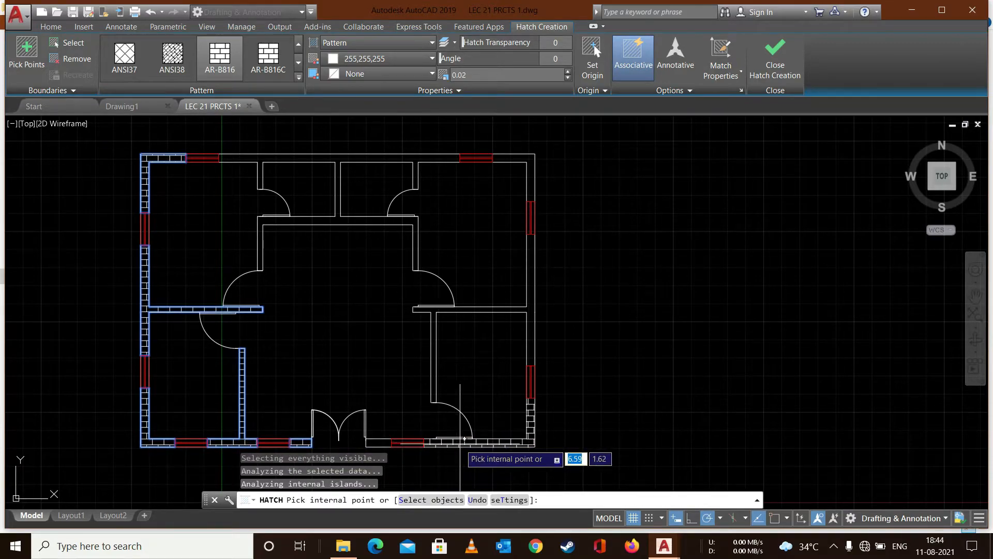
pyautogui.click(383, 439)
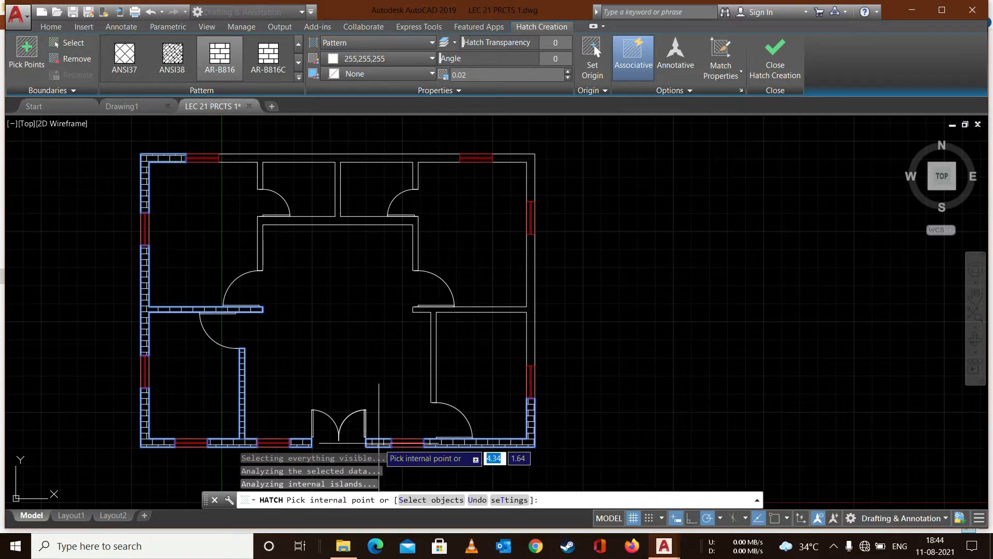
pyautogui.click(436, 346)
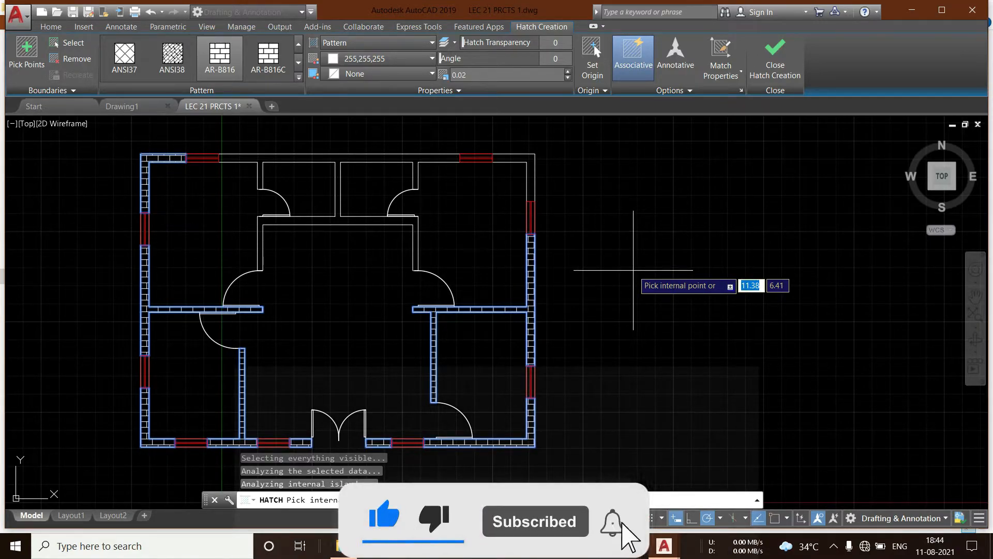
pyautogui.click(297, 158)
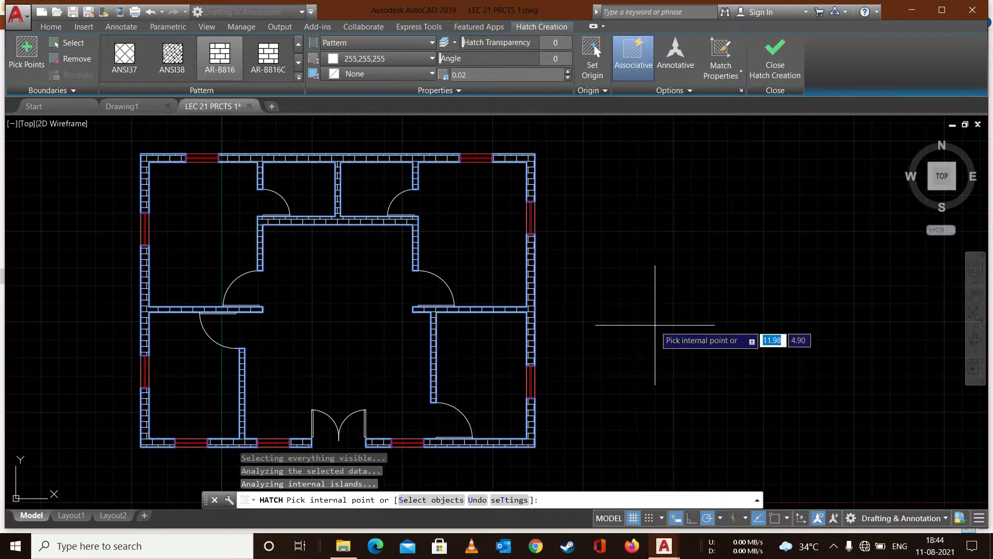
pyautogui.press('Escape')
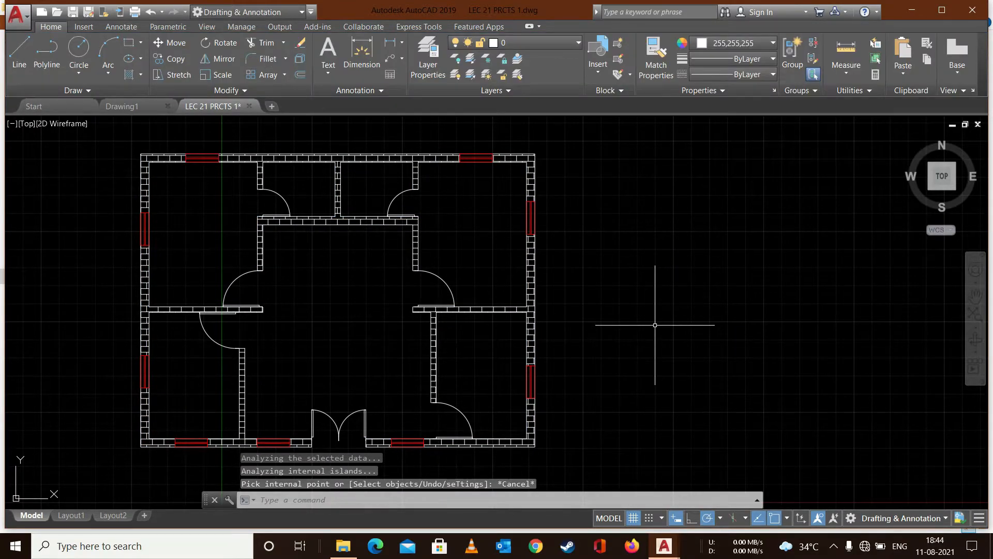
pyautogui.write('G')
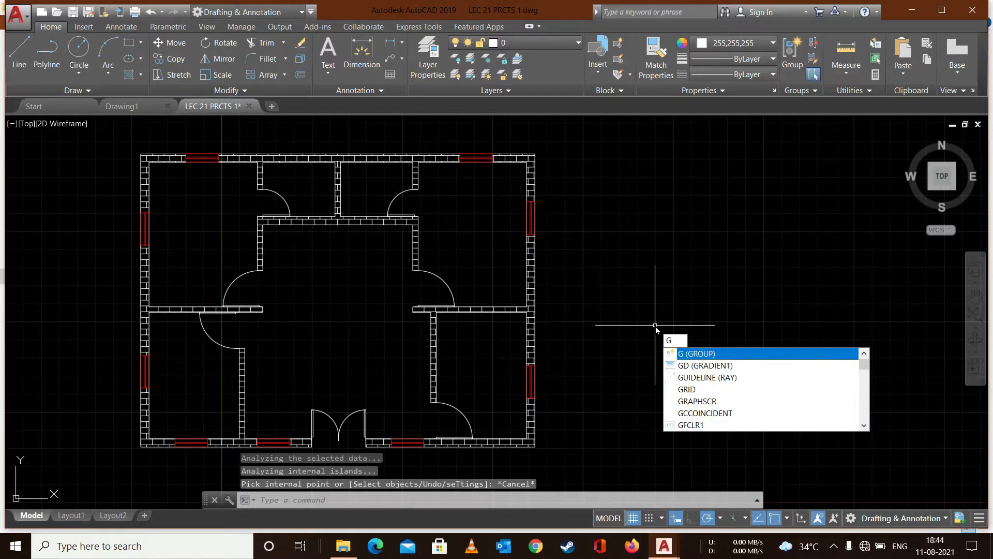
pyautogui.press('Escape')
pyautogui.write('H')
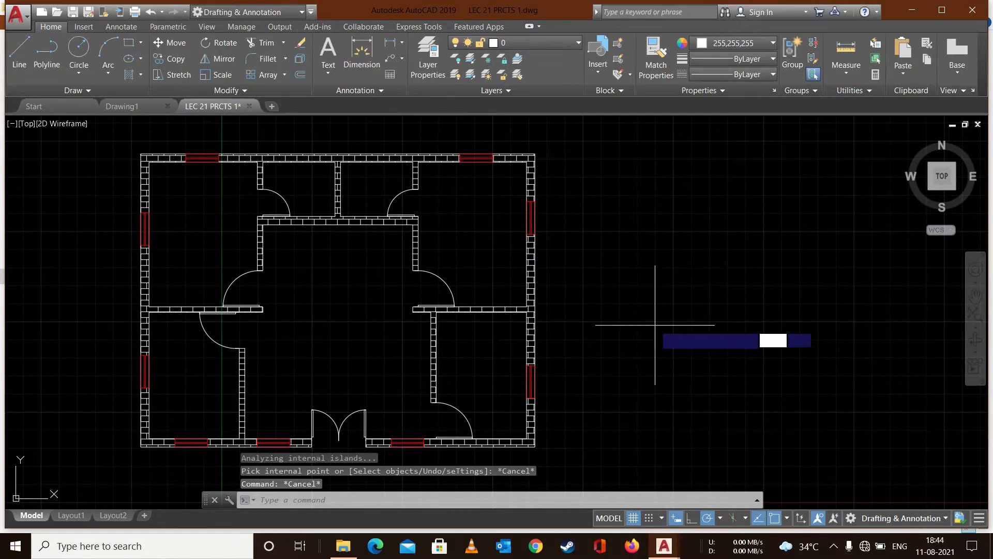
pyautogui.press('Return')
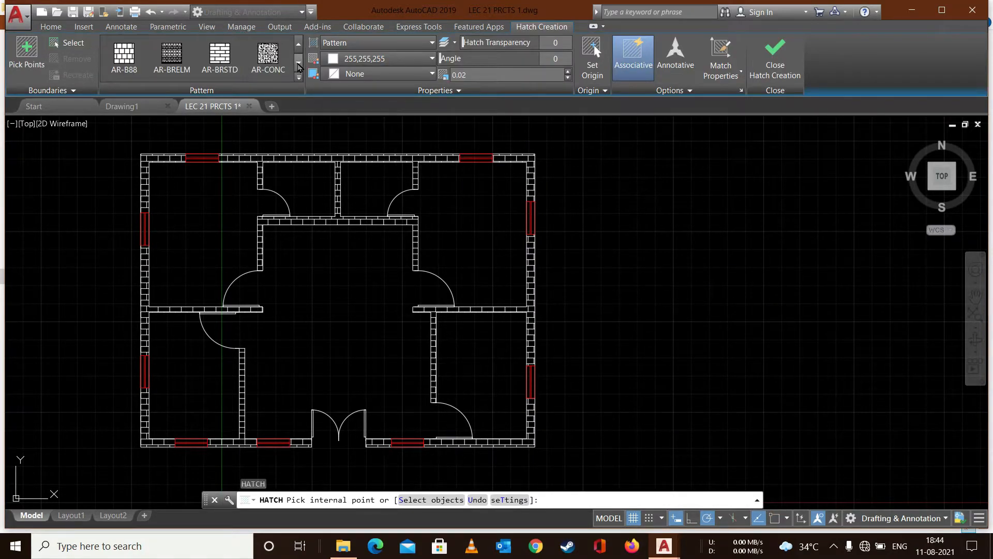
pyautogui.click(299, 76)
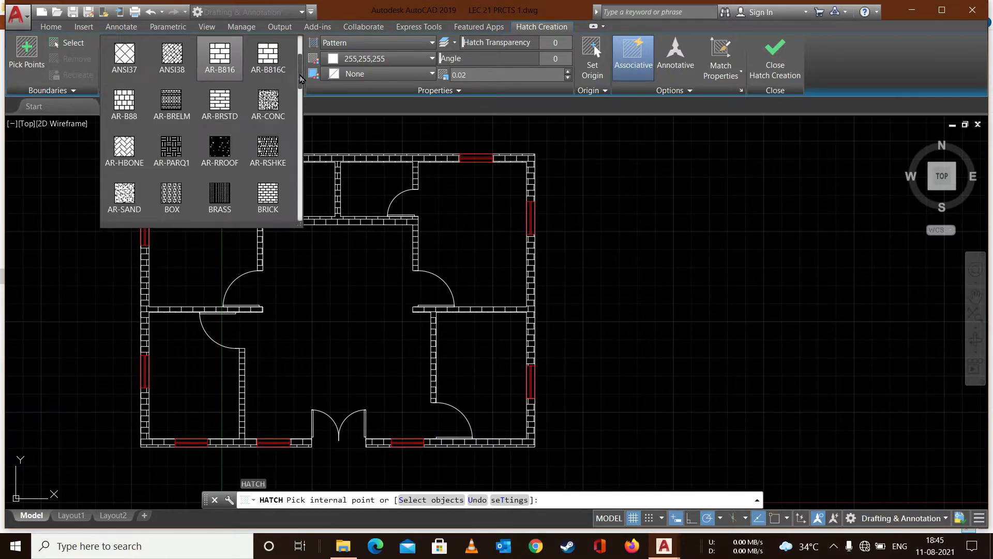
pyautogui.scroll(-5, 216, 203)
pyautogui.scroll(-3, 217, 203)
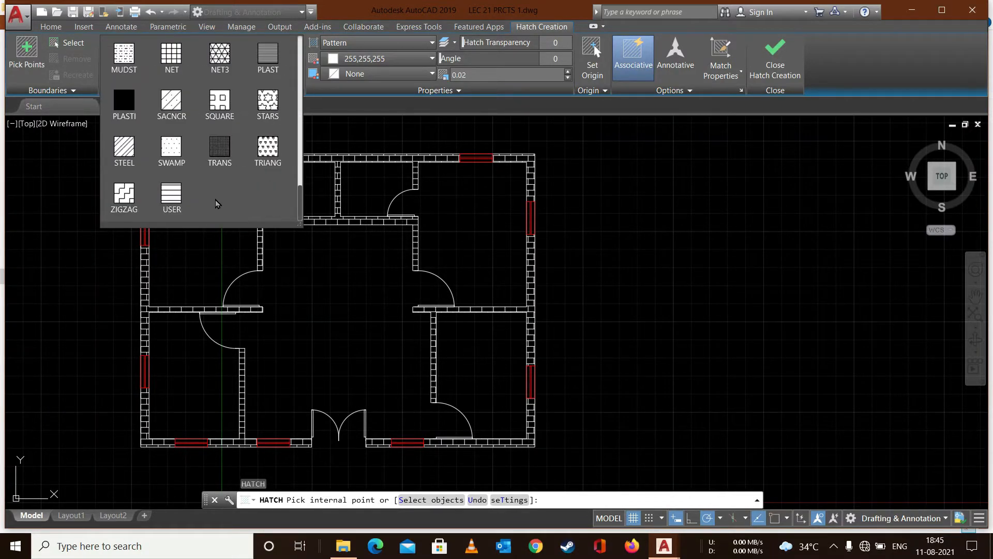
pyautogui.scroll(1, 216, 203)
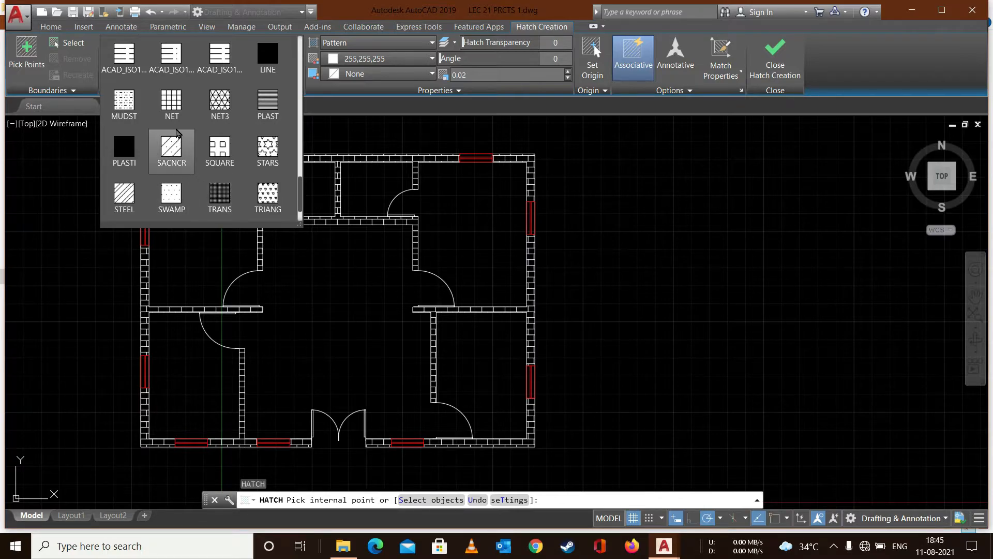
pyautogui.click(173, 198)
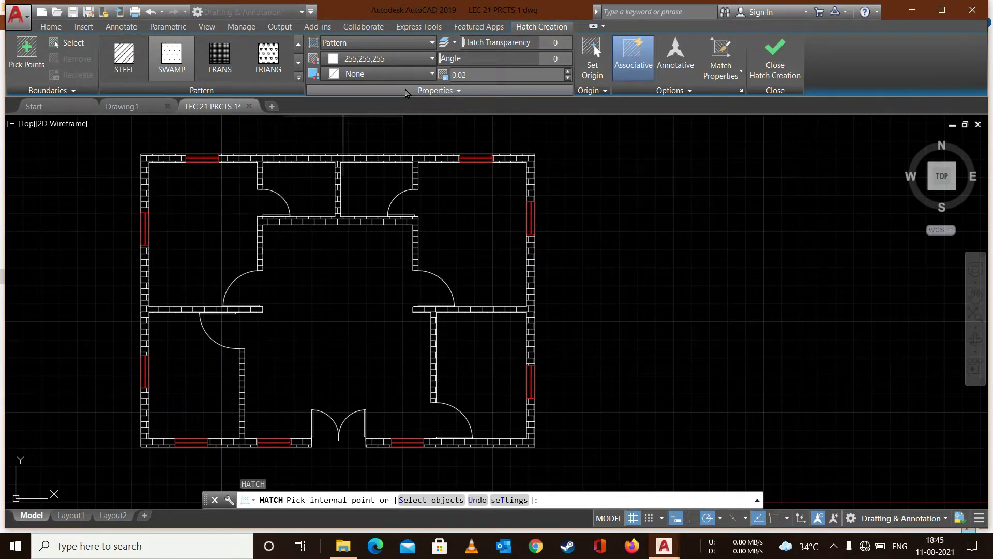
pyautogui.click(390, 58)
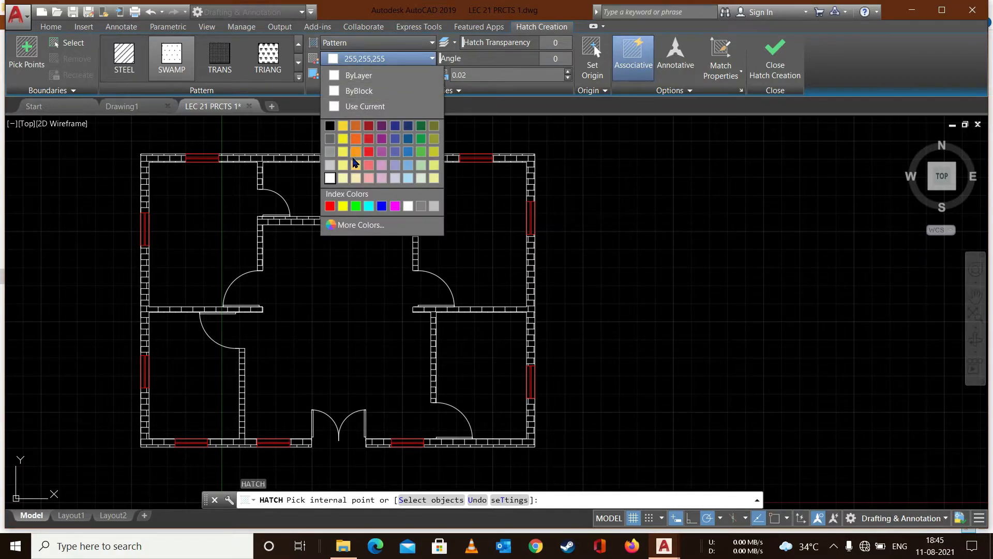
pyautogui.click(330, 152)
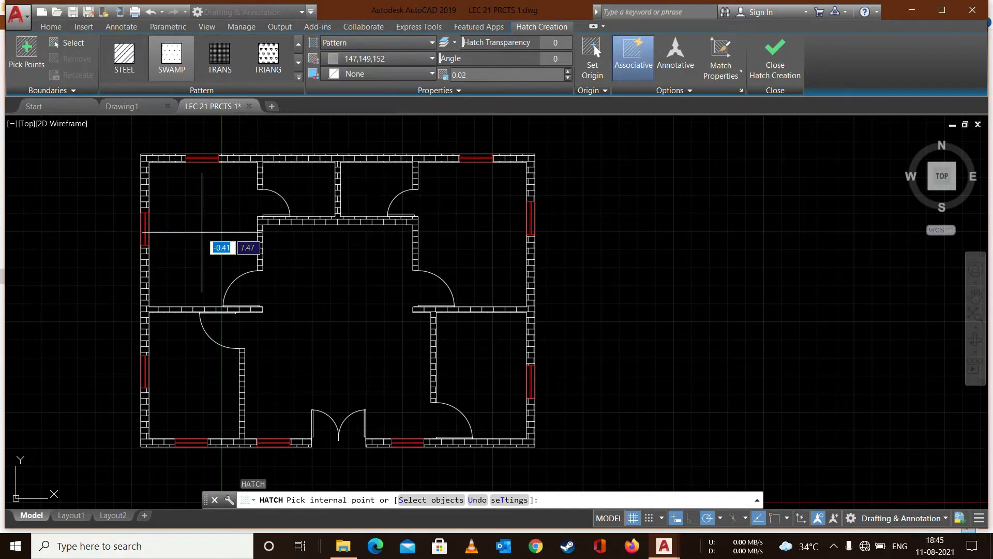
pyautogui.click(369, 72)
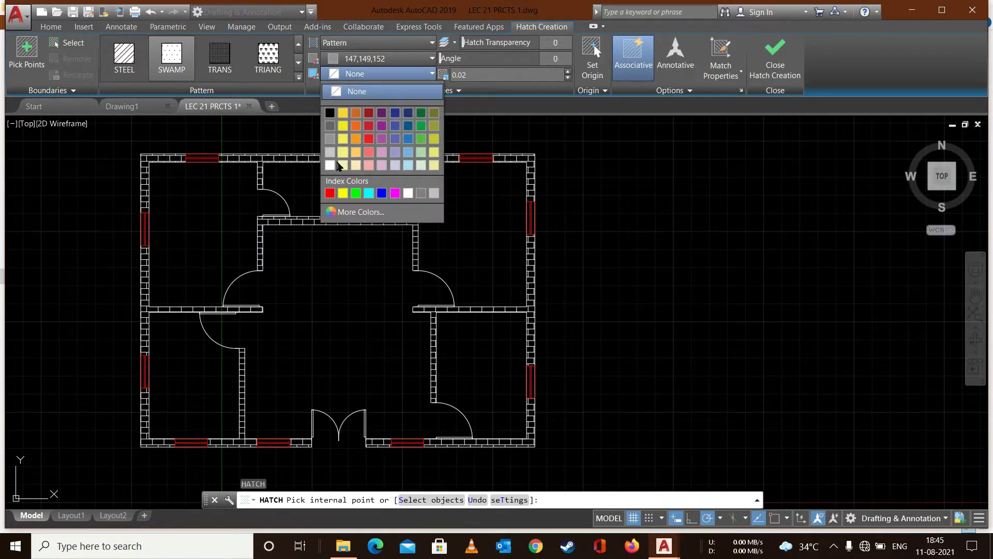
pyautogui.click(331, 166)
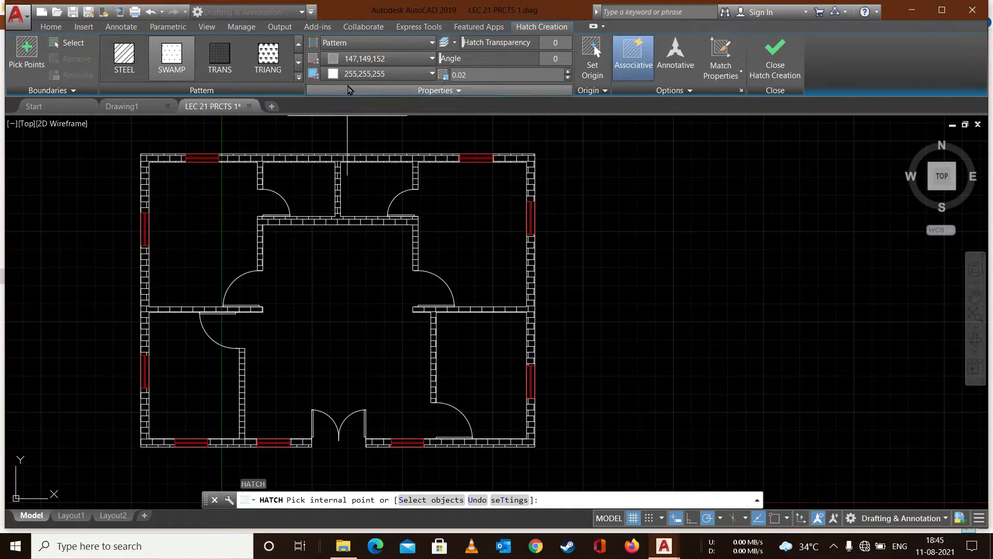
pyautogui.click(348, 59)
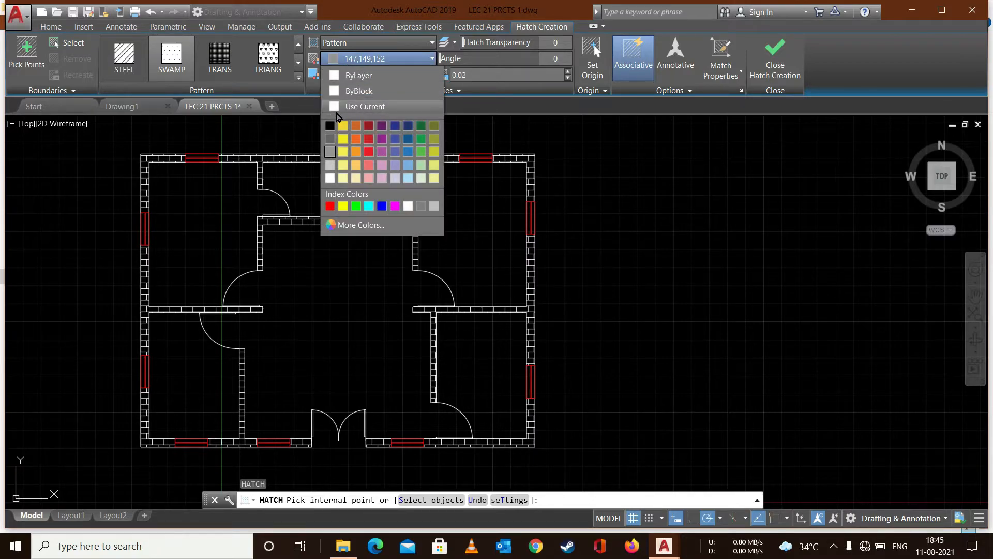
pyautogui.click(329, 164)
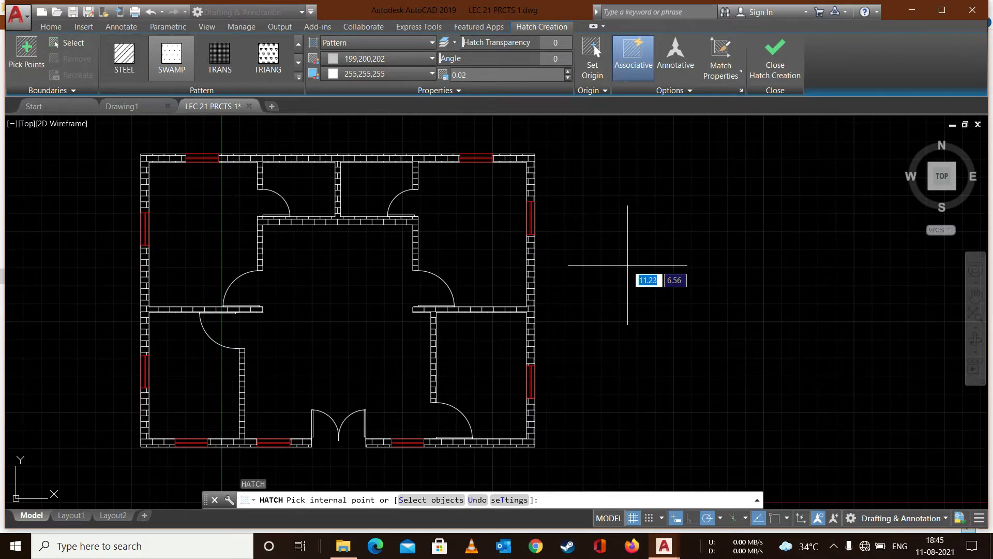
pyautogui.press('Escape')
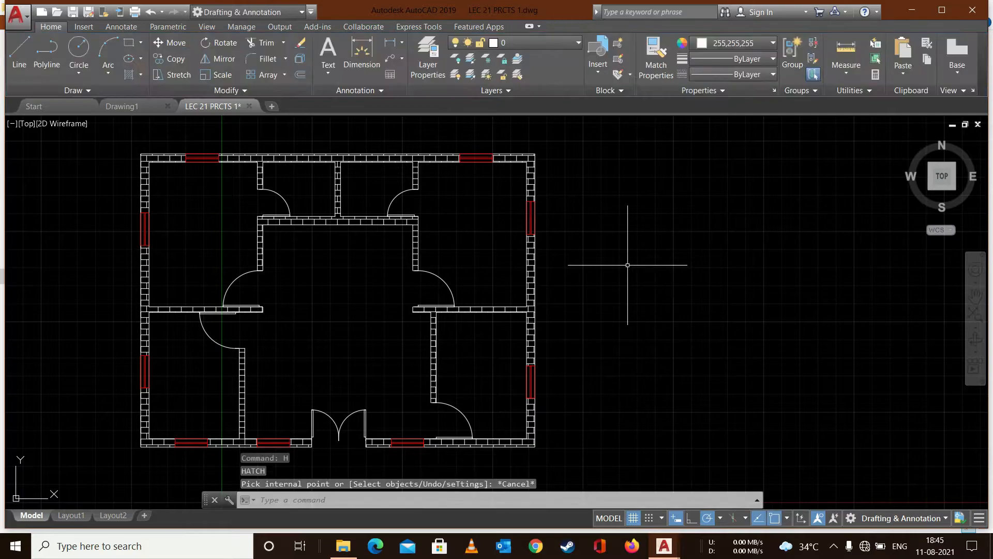
# Set the wall hatch's pattern colour to Blue and its background colour to White, and deselect it
pyautogui.click(145, 189)
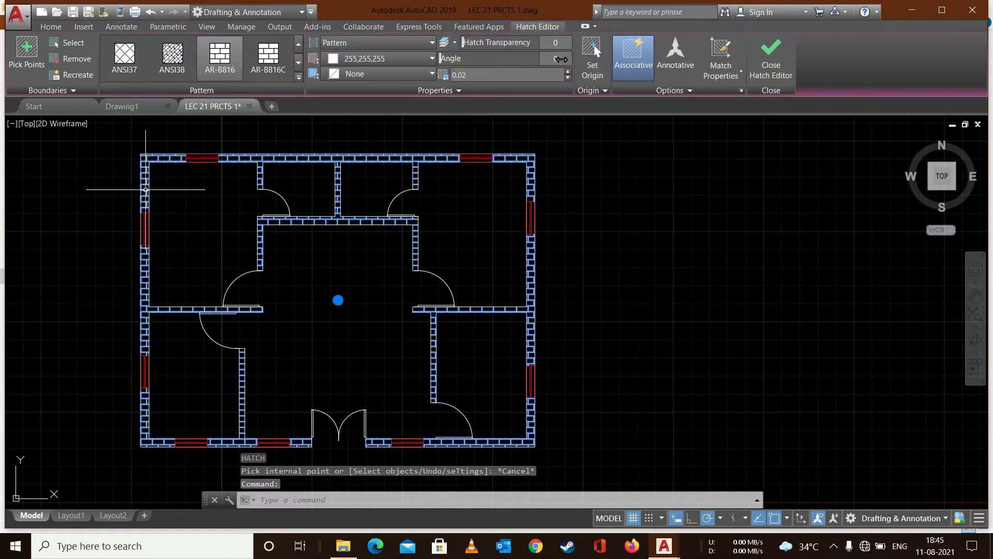
pyautogui.click(415, 61)
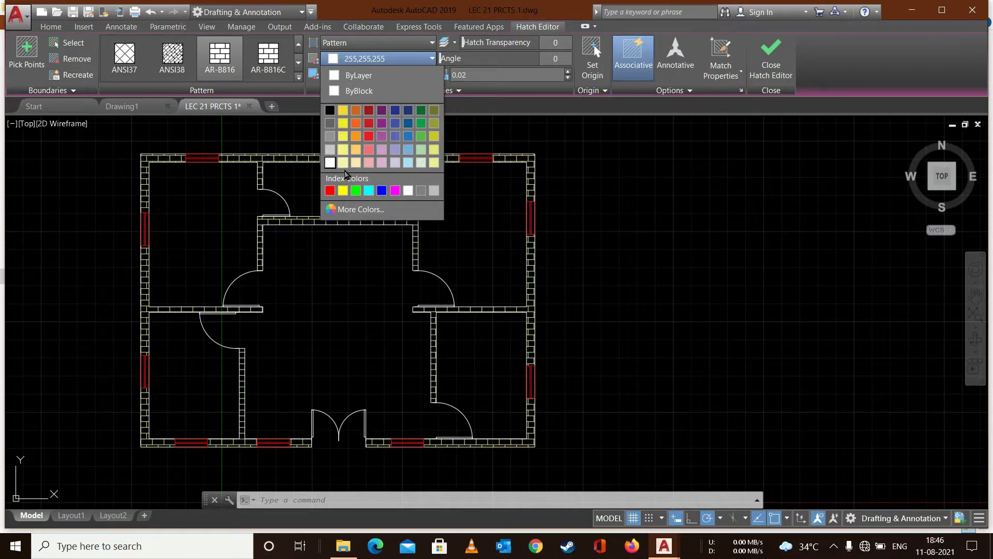
pyautogui.click(381, 191)
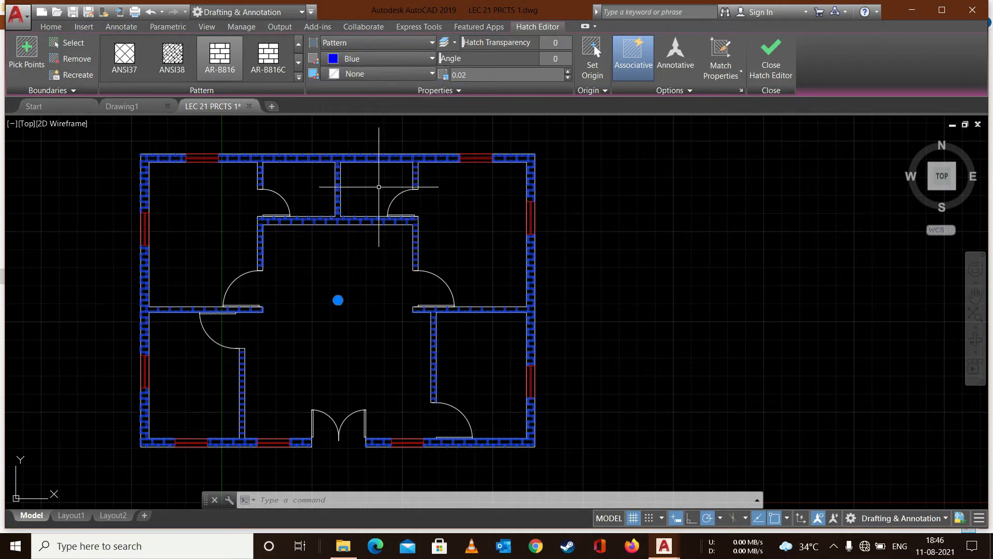
pyautogui.click(367, 76)
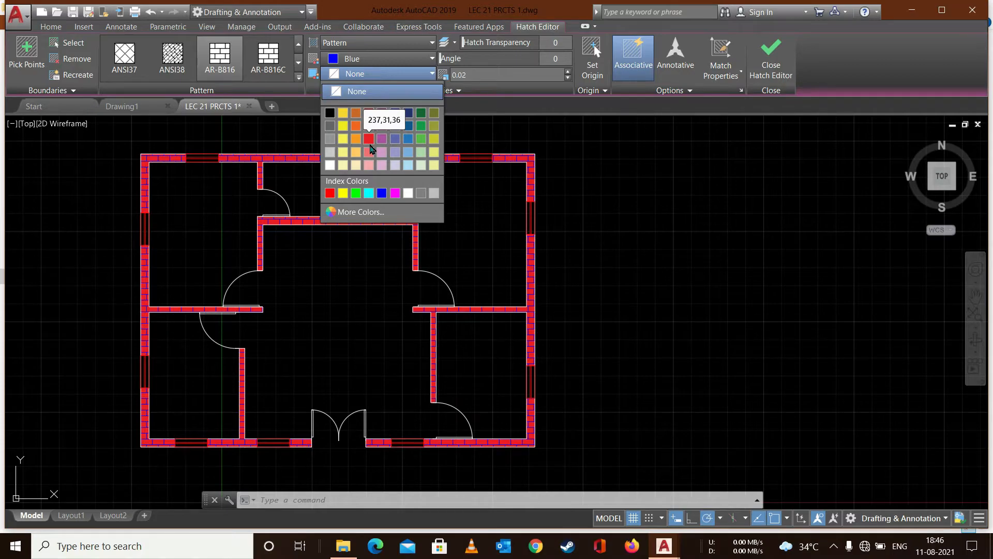
pyautogui.click(413, 193)
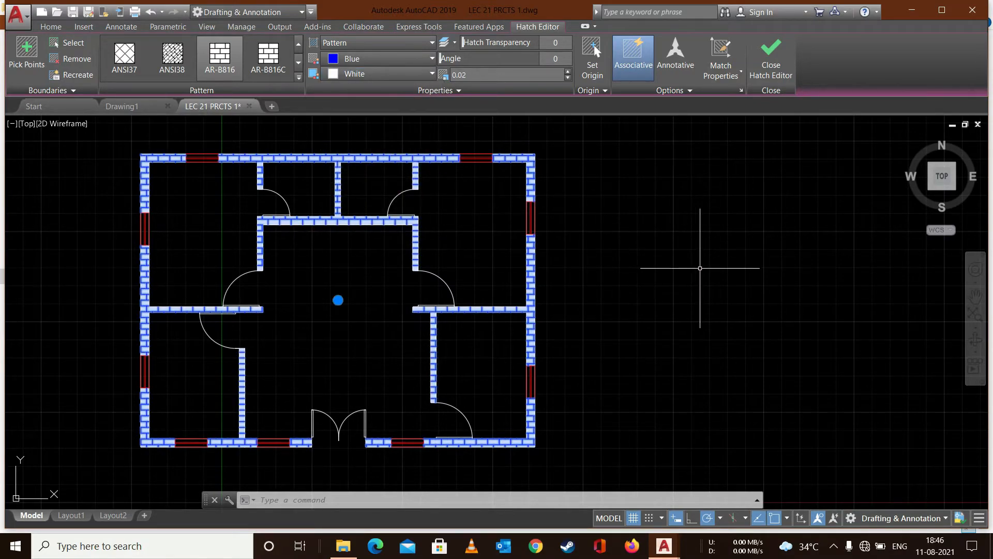
pyautogui.press('Escape')
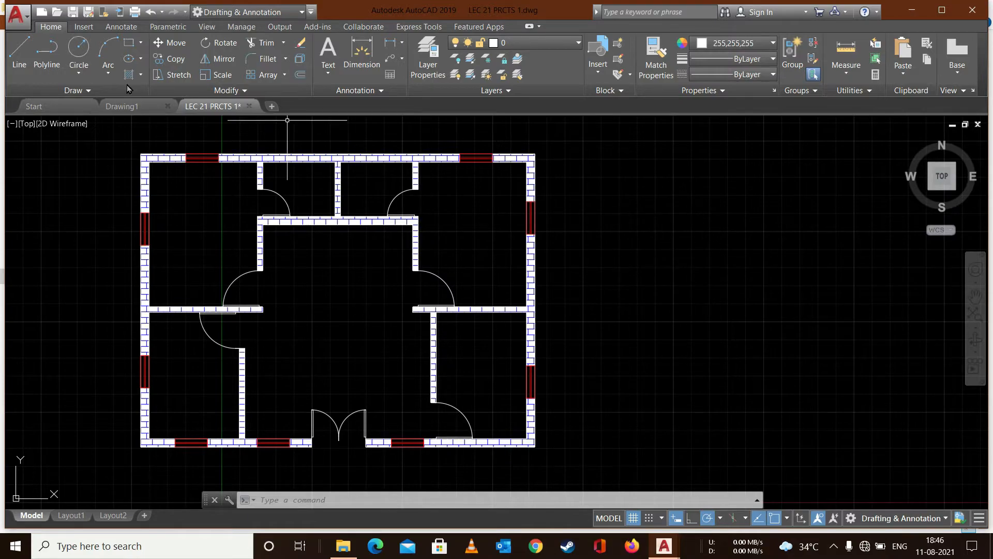
# Switch to Drawing1 and look over the list of room sizes and wall thicknesses
pyautogui.click(142, 109)
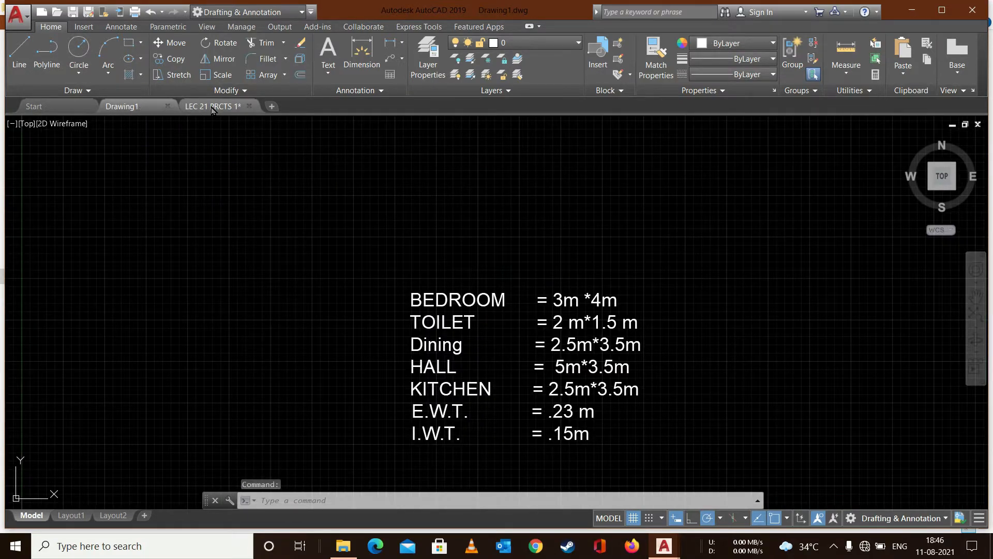
pyautogui.click(212, 107)
pyautogui.click(141, 107)
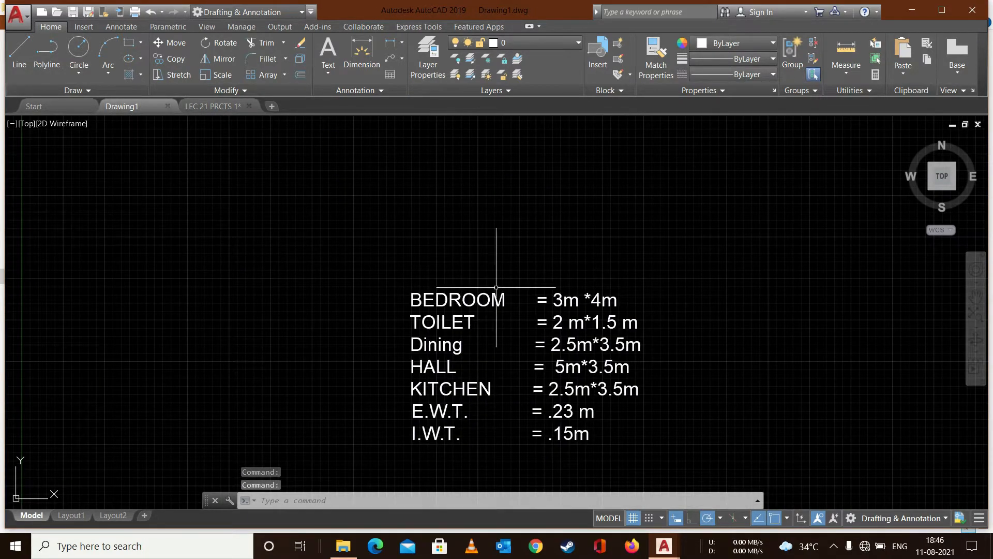
# Return to the LEC 21 PRCTS 1 floor plan and add a two-line multiline text, BEDROOM and 3m * 4m, in the upper-left room
pyautogui.click(212, 106)
pyautogui.write('t')
pyautogui.press('Return')
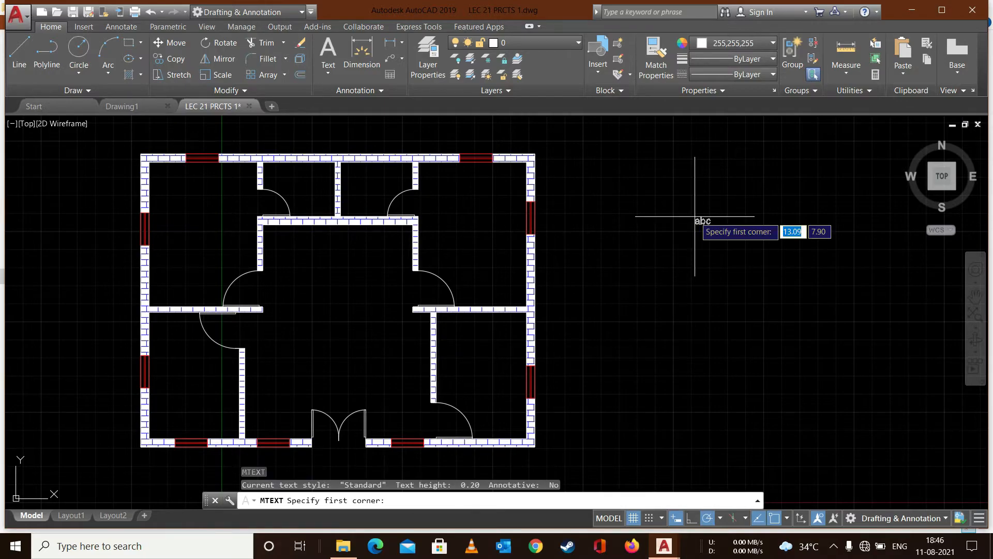
pyautogui.click(169, 197)
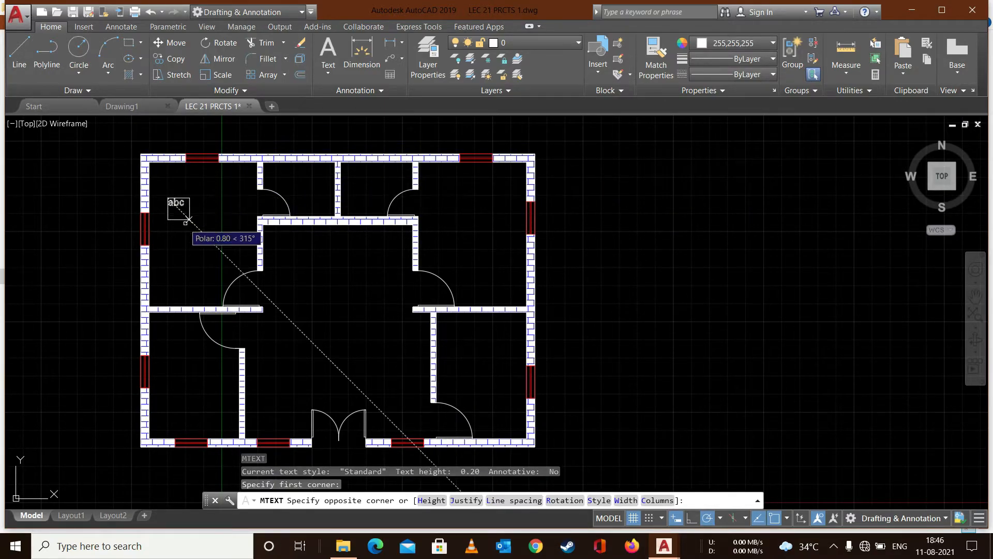
pyautogui.click(230, 244)
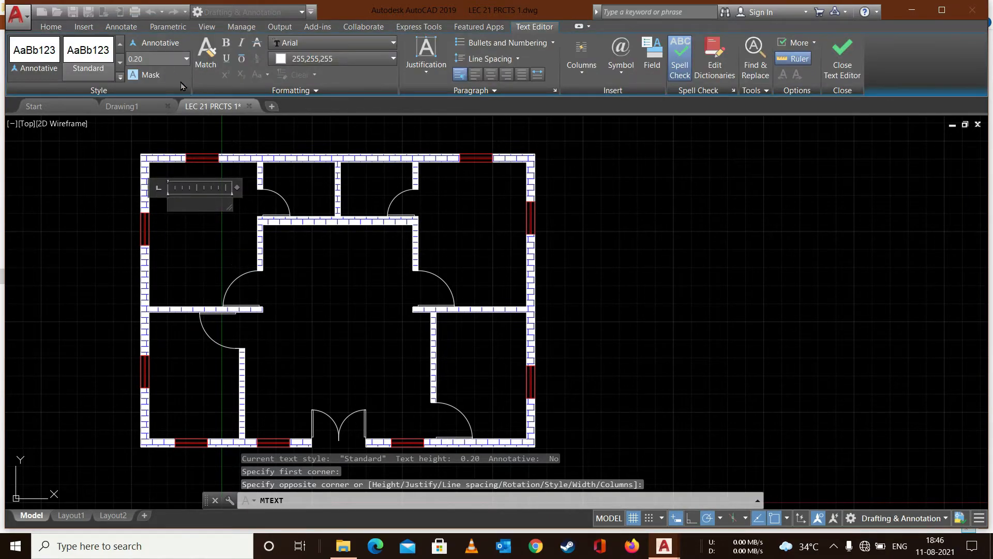
pyautogui.write('B')
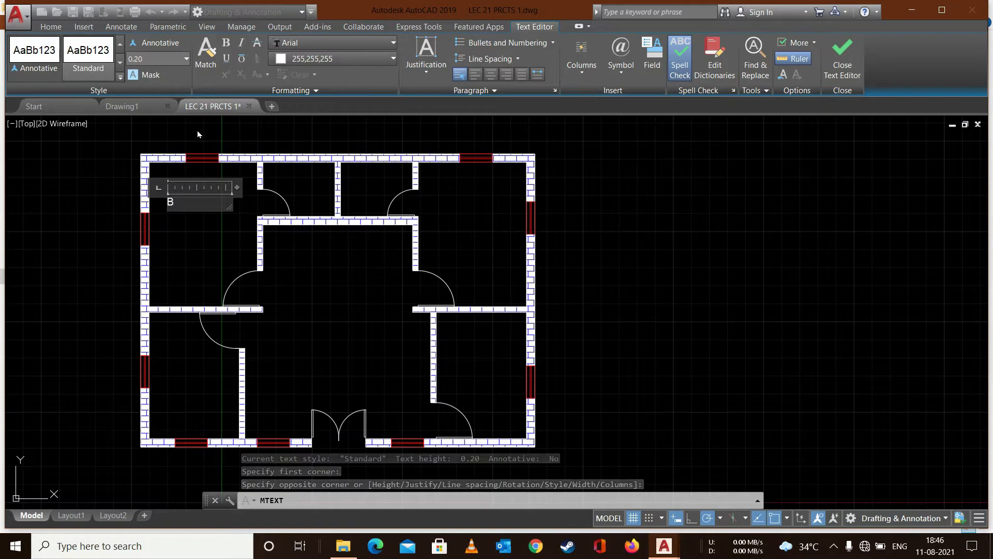
pyautogui.write('EDROOM')
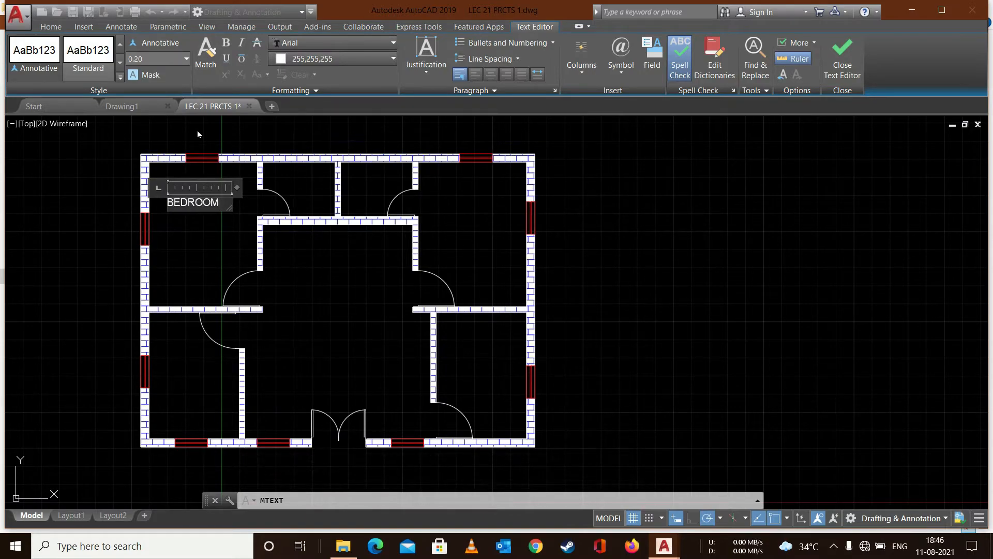
pyautogui.press('Return')
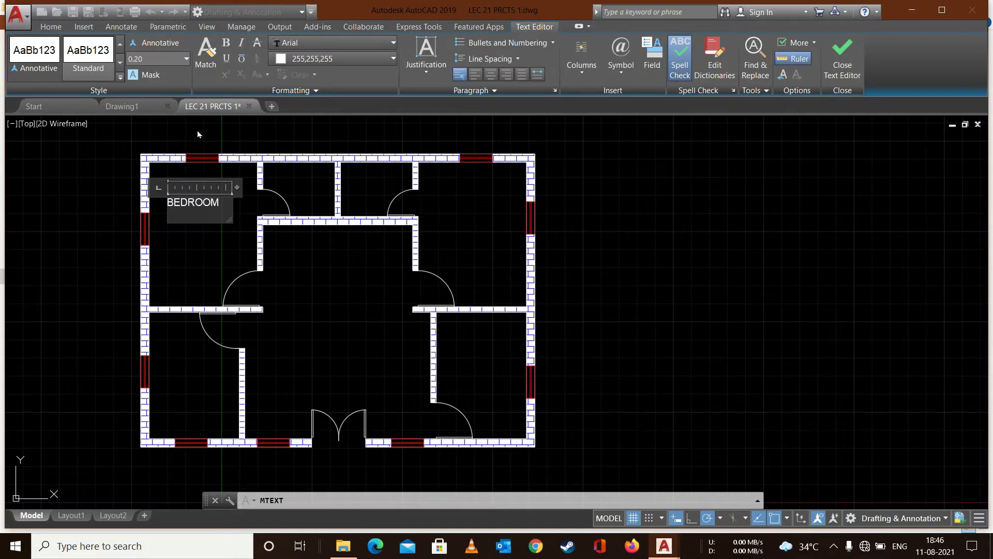
pyautogui.write('3')
pyautogui.press('capslock')
pyautogui.write('m * 4m')
pyautogui.press('Return')
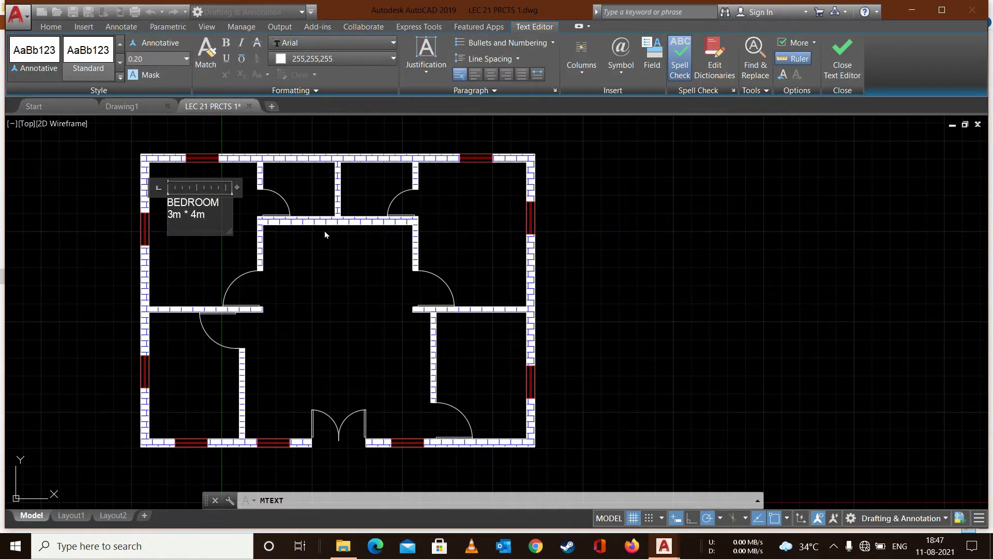
pyautogui.press('Escape')
pyautogui.press('Return')
# Move the BEDROOM label slightly down towards the middle of the upper-left room and deselect it
pyautogui.click(190, 212)
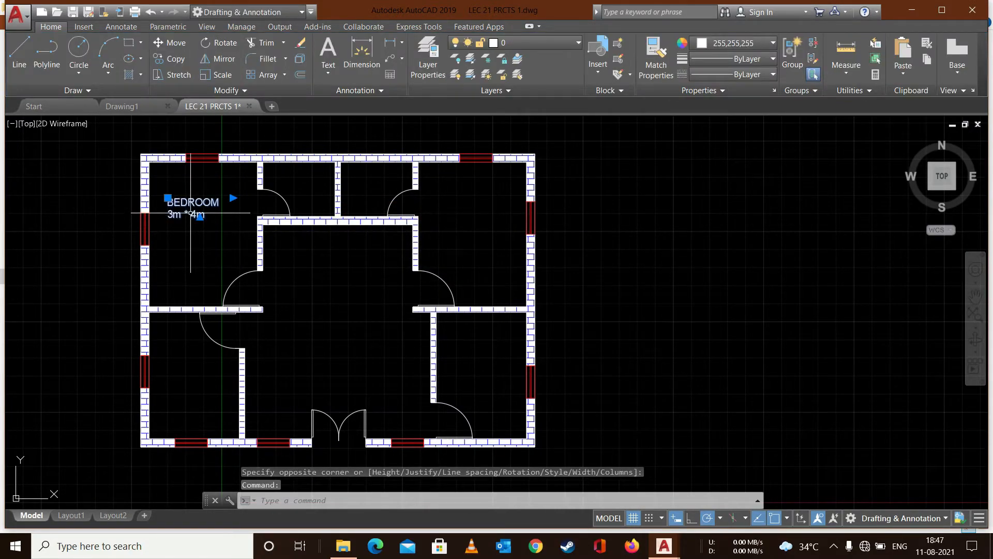
pyautogui.moveTo(194, 215); pyautogui.dragTo(199, 237)
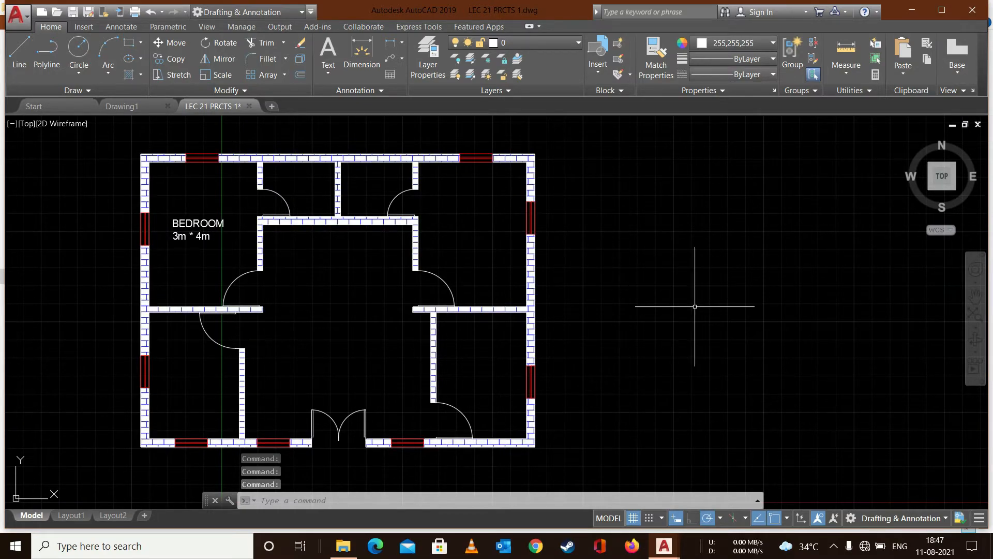
pyautogui.press('Escape')
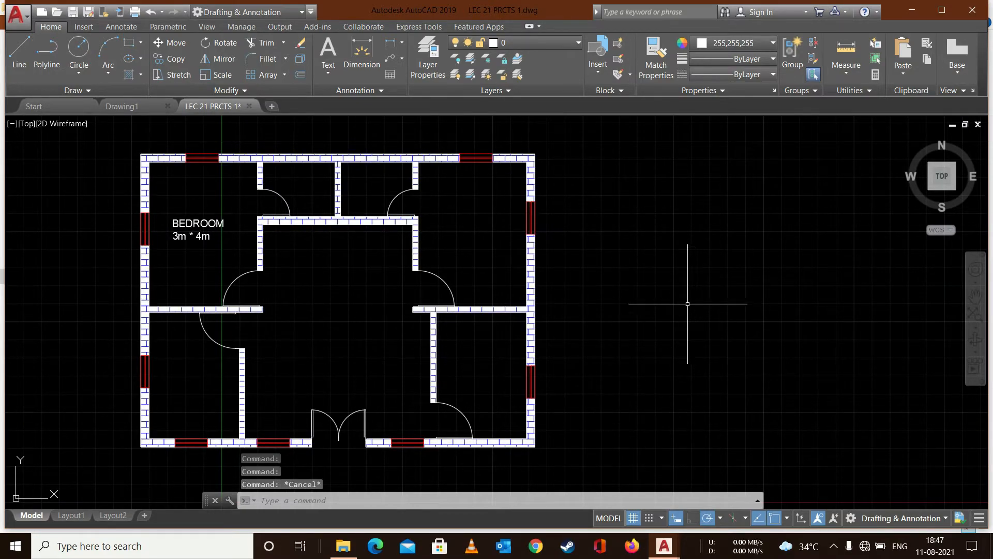
# Copy the BEDROOM 3m * 4m label and paste it into the middle of the upper-right room
pyautogui.click(199, 227)
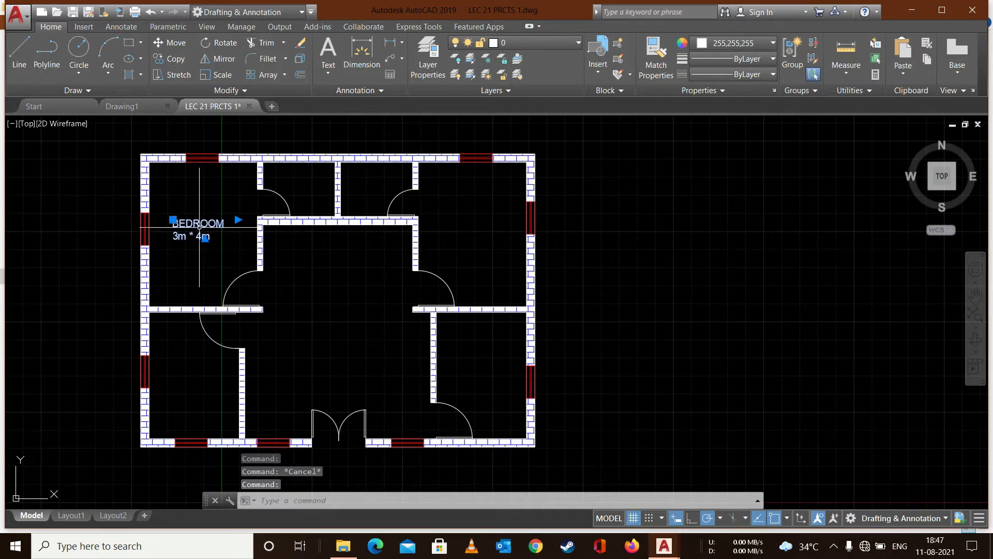
pyautogui.hotkey('ctrl', 'c')
pyautogui.click(488, 222)
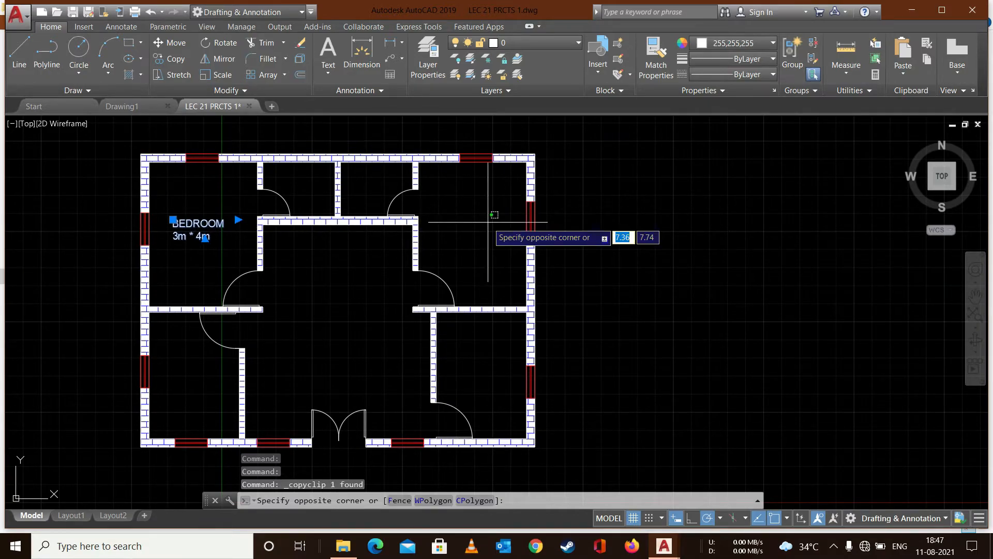
pyautogui.hotkey('ctrl', 'v')
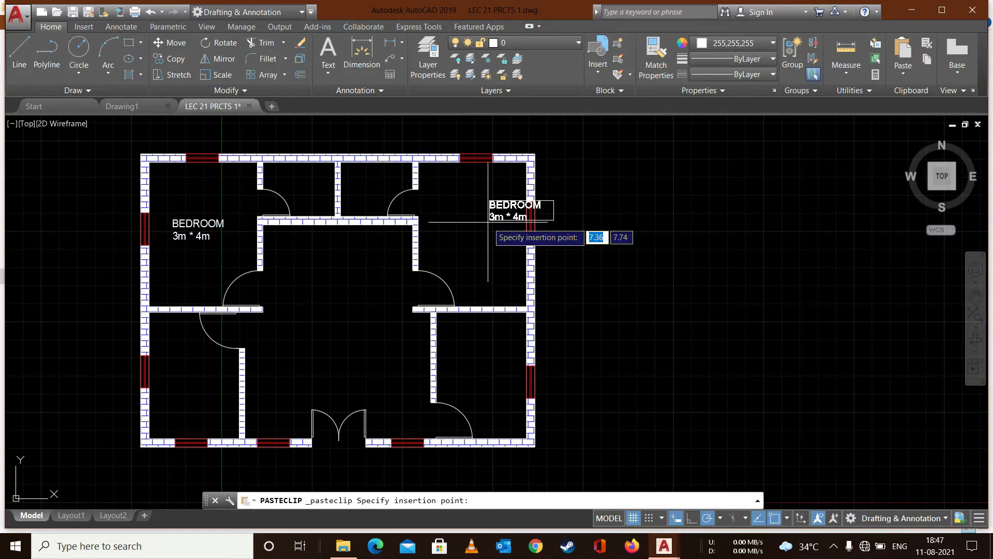
pyautogui.click(449, 239)
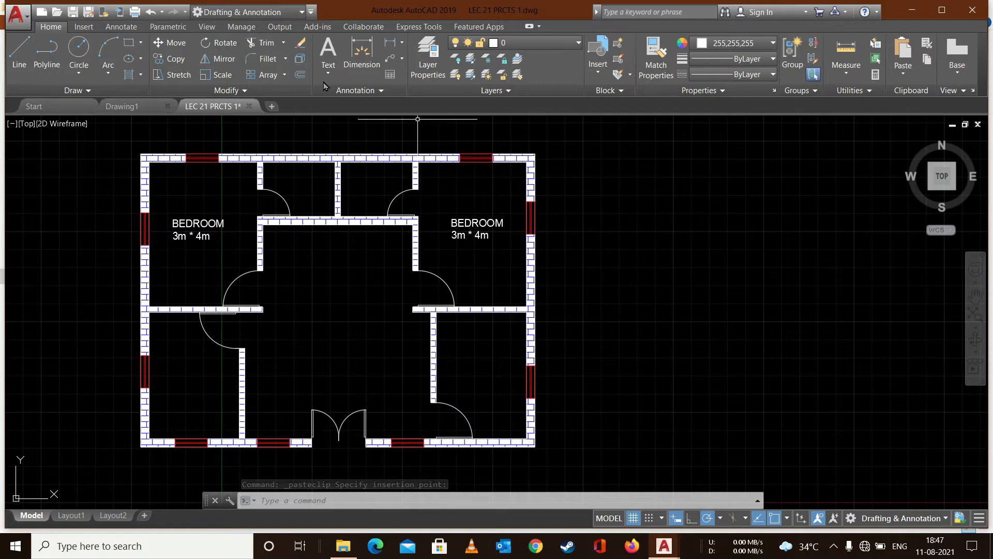
# Check the toilet dimensions in Drawing1's room list and return to the LEC 21 PRCTS 1 floor plan
pyautogui.write('T')
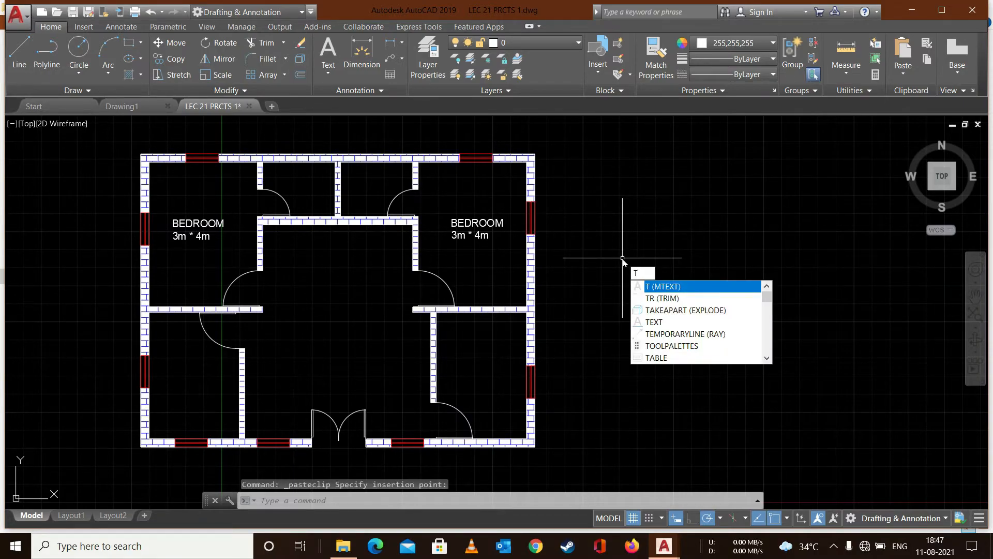
pyautogui.press('Return')
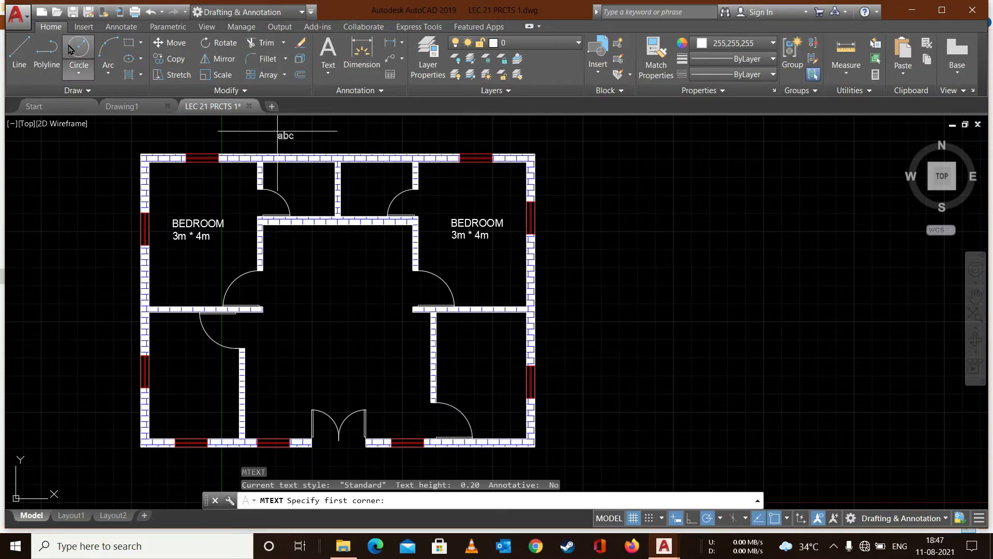
pyautogui.click(124, 107)
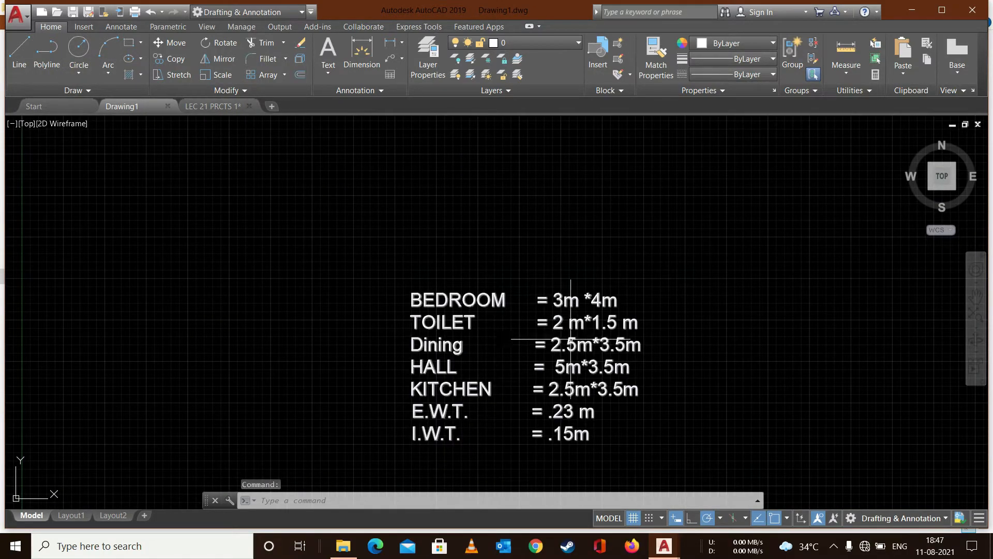
pyautogui.click(220, 106)
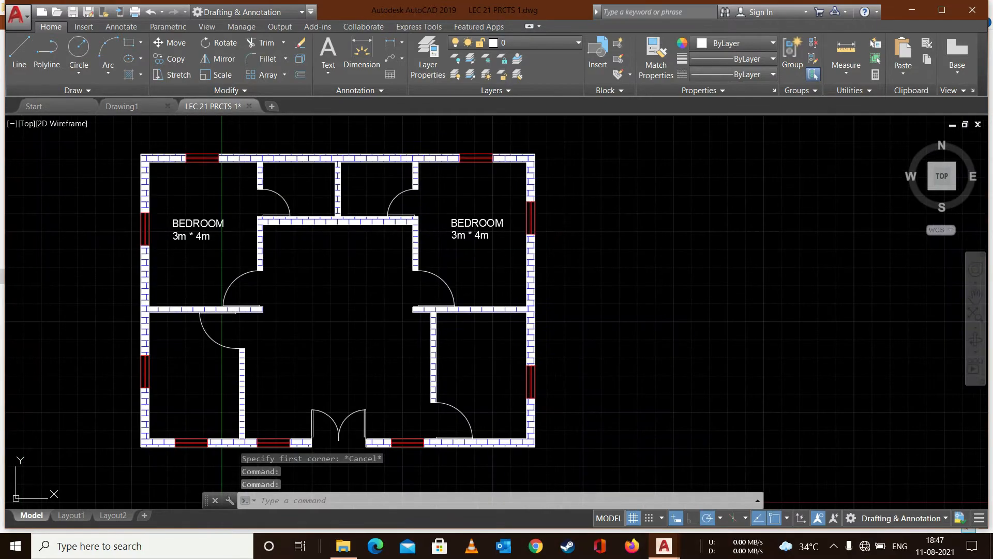
# Create a multiline text in the left of the two small upper-middle rooms with TOILET as its first line
pyautogui.write('T')
pyautogui.press('Return')
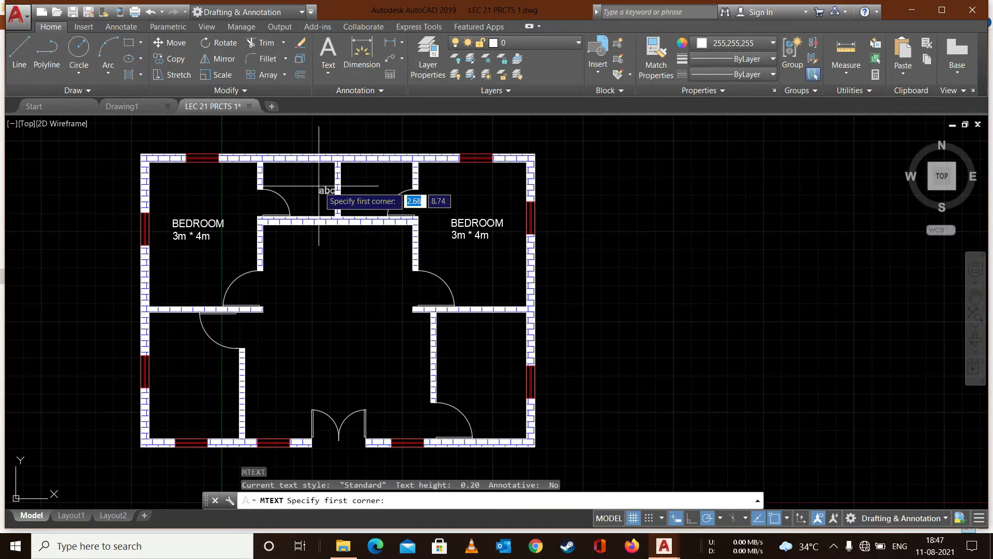
pyautogui.click(282, 176)
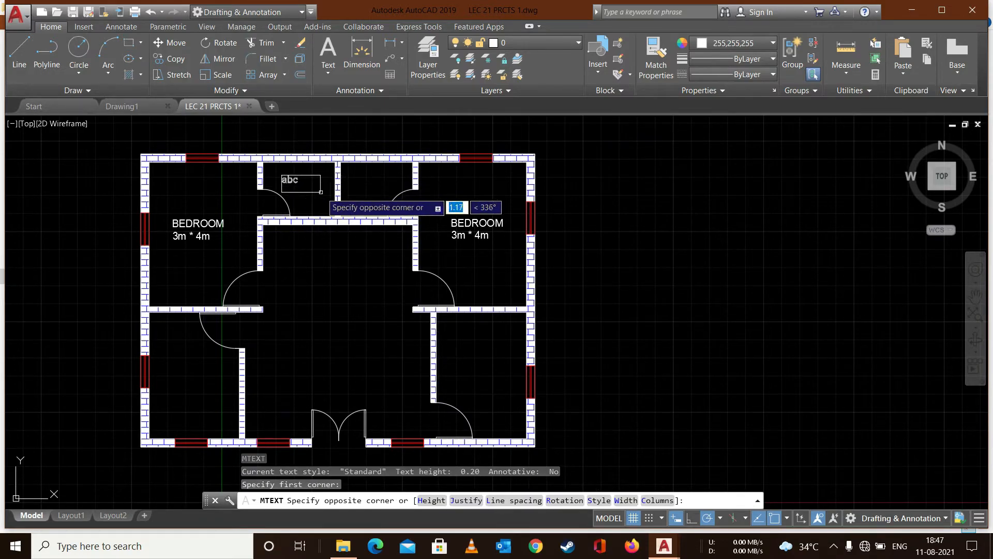
pyautogui.click(326, 197)
pyautogui.write('toi')
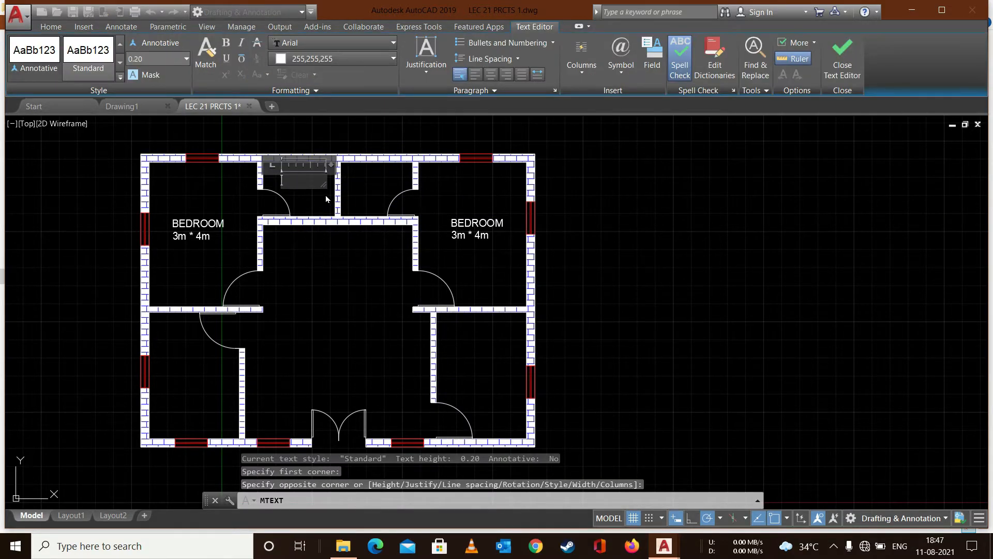
pyautogui.press('BackSpace')
pyautogui.press('BackSpace')
pyautogui.press('BackSpace')
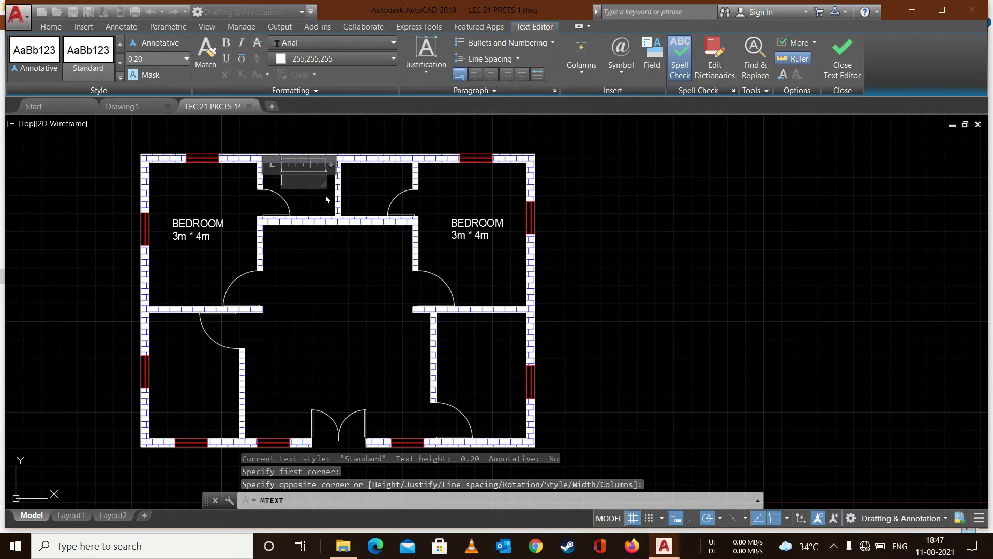
pyautogui.press('capslock')
pyautogui.write('T')
pyautogui.press('capslock')
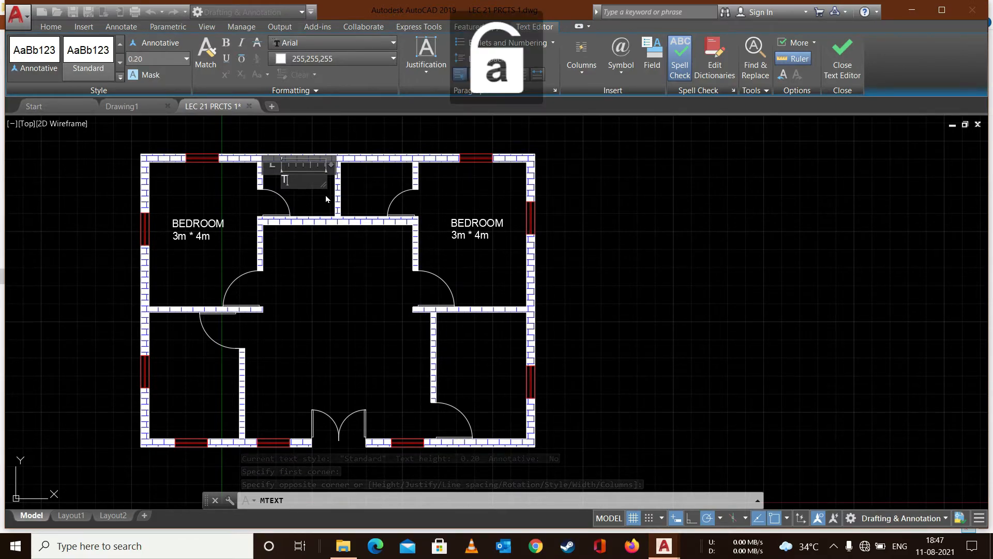
pyautogui.press('capslock')
pyautogui.write('OI')
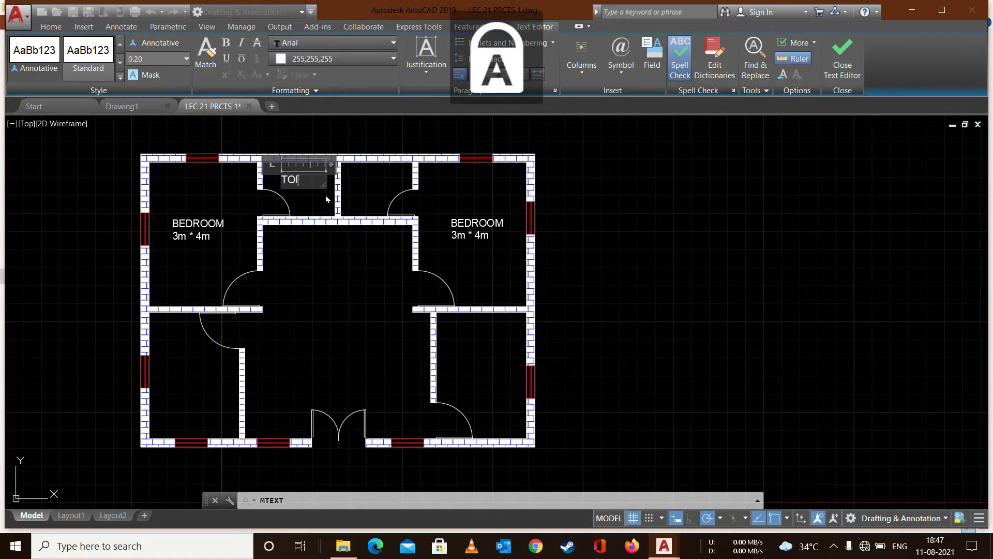
pyautogui.write('LET')
pyautogui.press('Return')
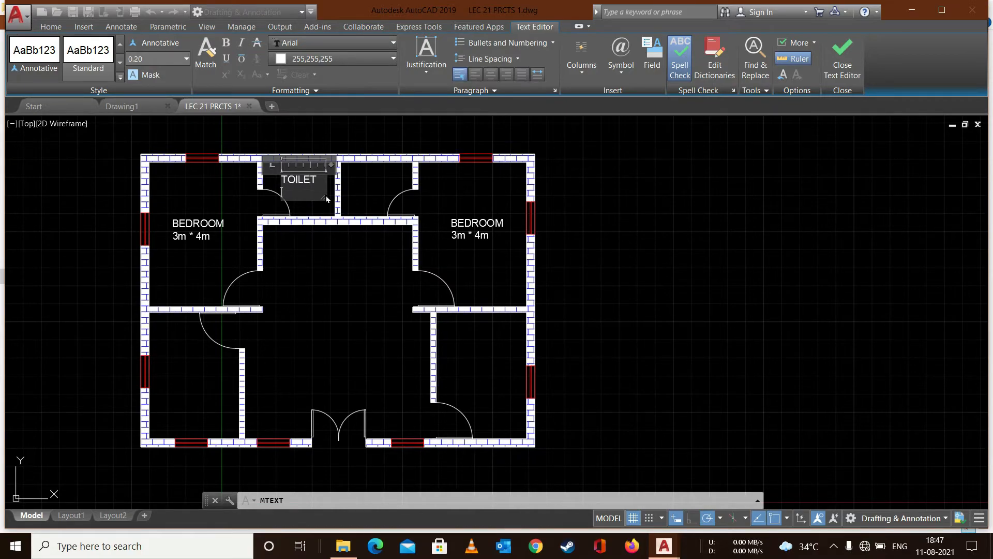
# Add 2m*1.5m as the second line of the toilet label and save the text
pyautogui.write('2')
pyautogui.press('capslock')
pyautogui.write('m')
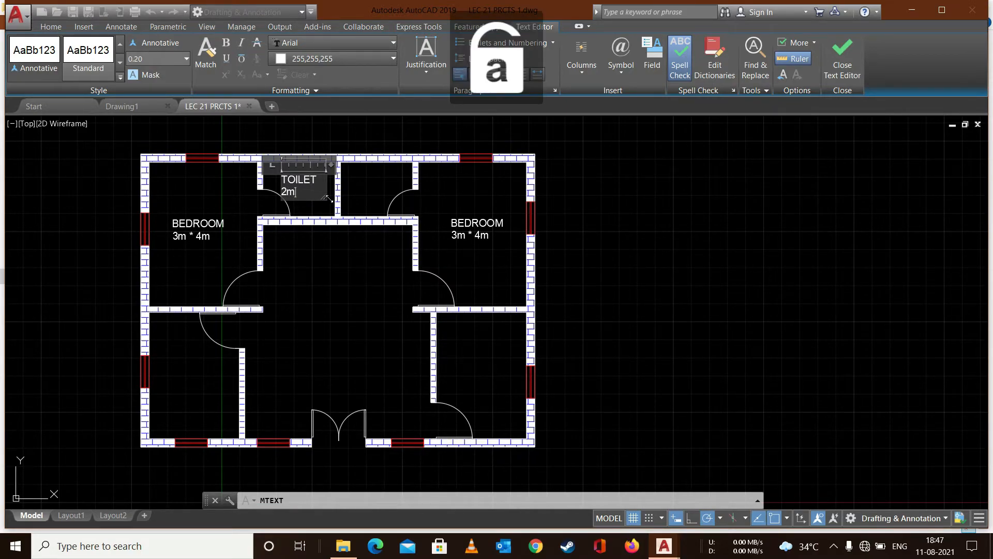
pyautogui.write('*')
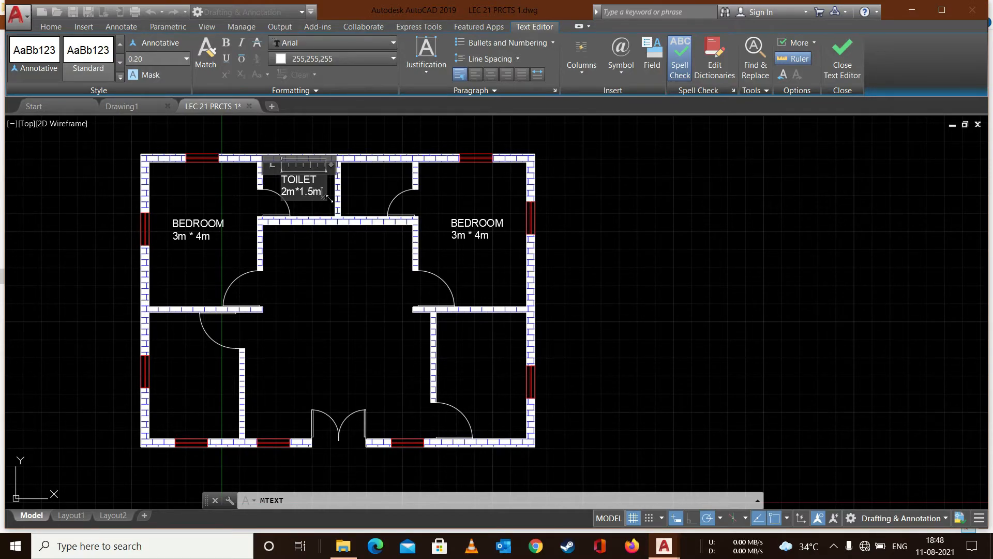
pyautogui.press('Escape')
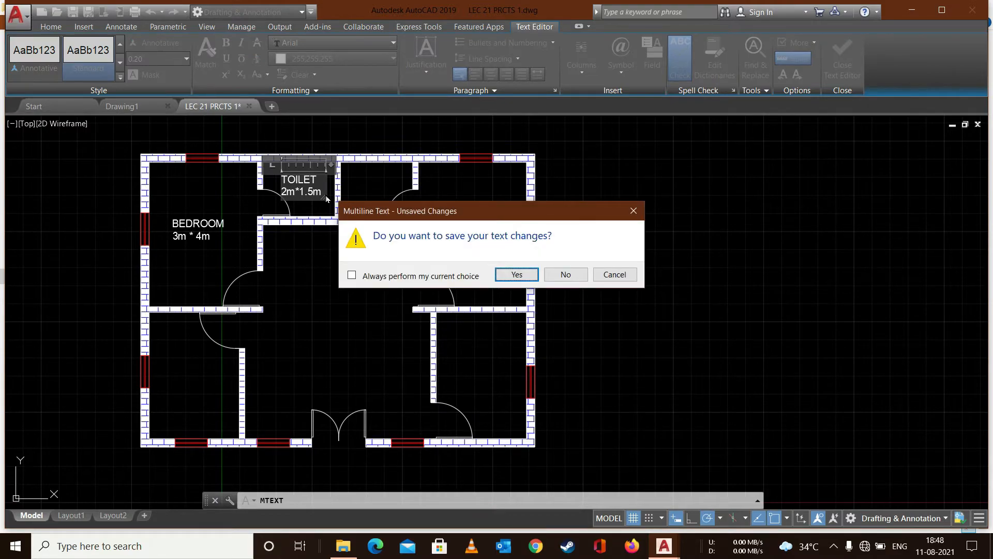
pyautogui.press('Return')
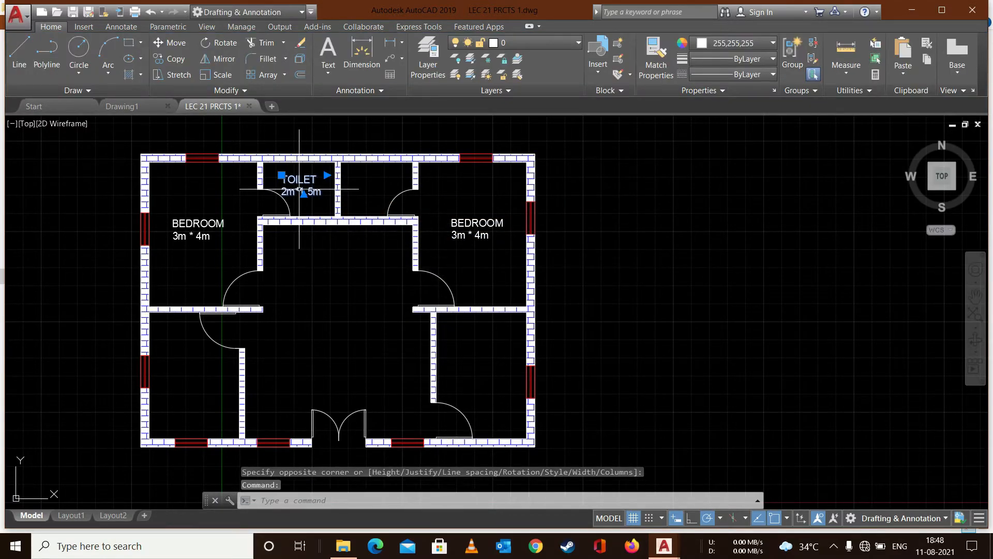
# Copy the TOILET 2m*1.5m label and paste it into the adjacent small room to the right
pyautogui.hotkey('ctrl', 'c')
pyautogui.click(373, 174)
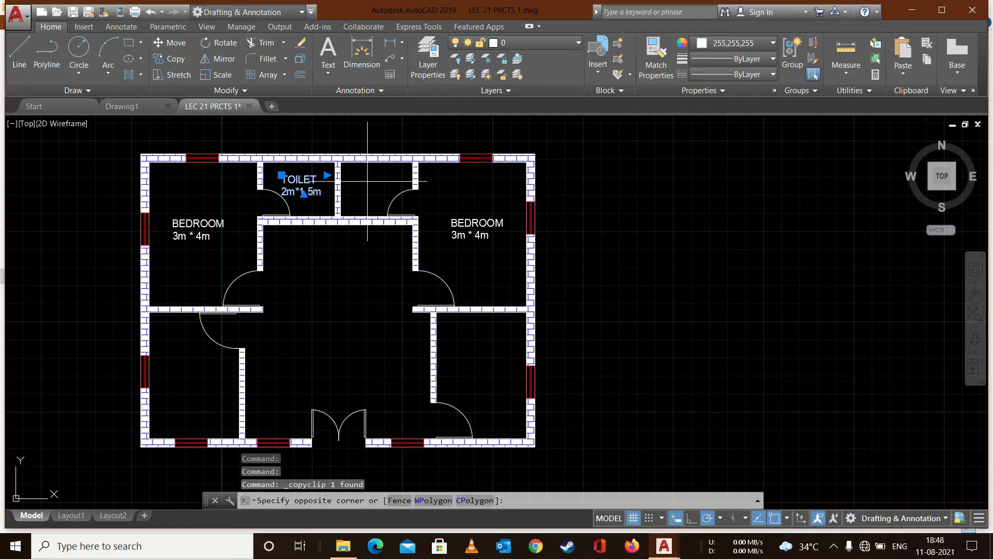
pyautogui.hotkey('ctrl', 'v')
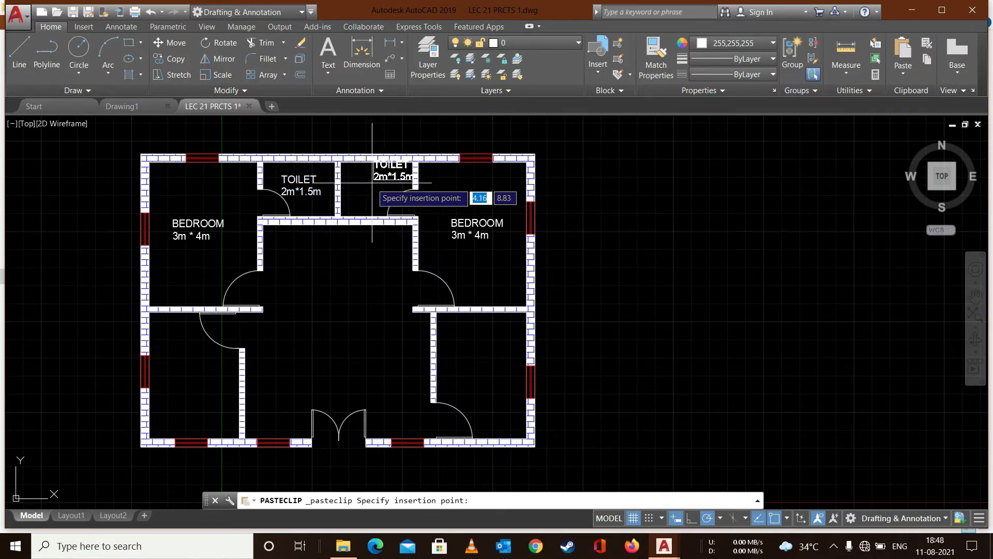
pyautogui.click(349, 197)
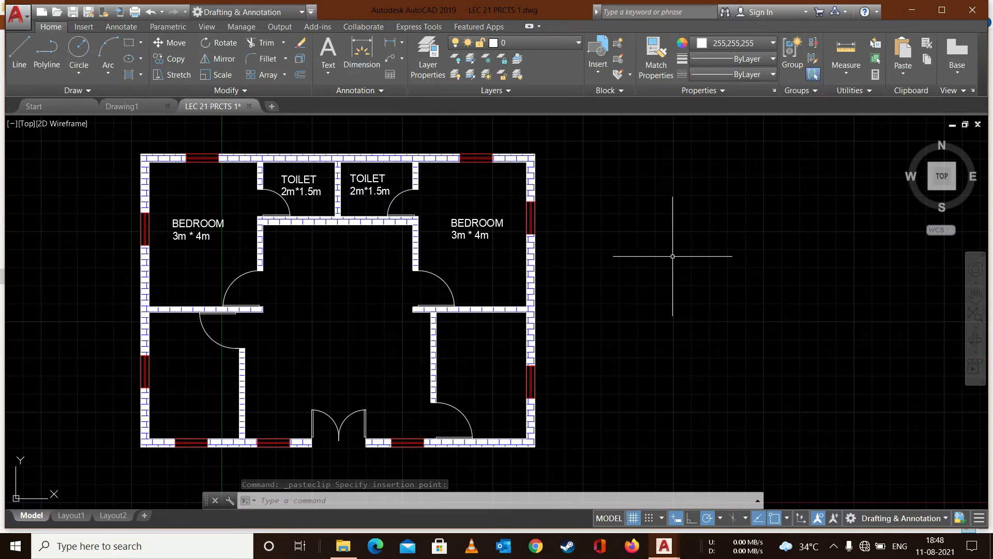
pyautogui.write('HA')
pyautogui.press('capslock')
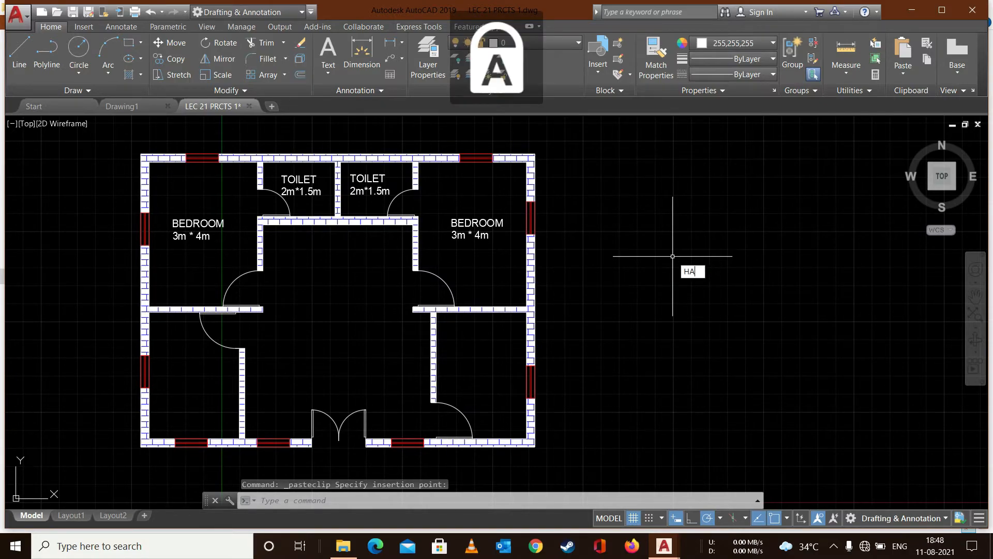
pyautogui.write('LL')
pyautogui.press('Return')
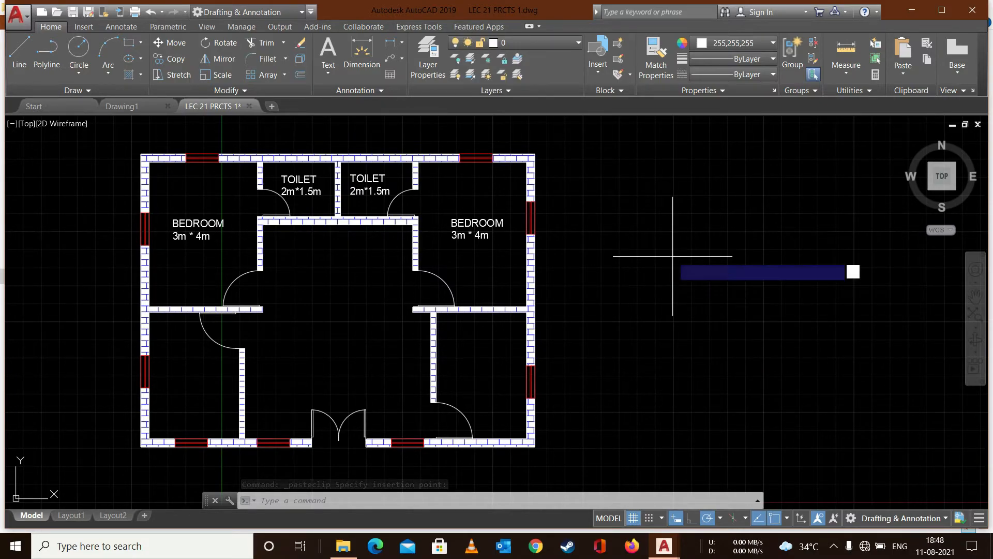
pyautogui.press('Escape')
# Create a multiline text reading HALL in the large central room and save it
pyautogui.write('T')
pyautogui.press('Return')
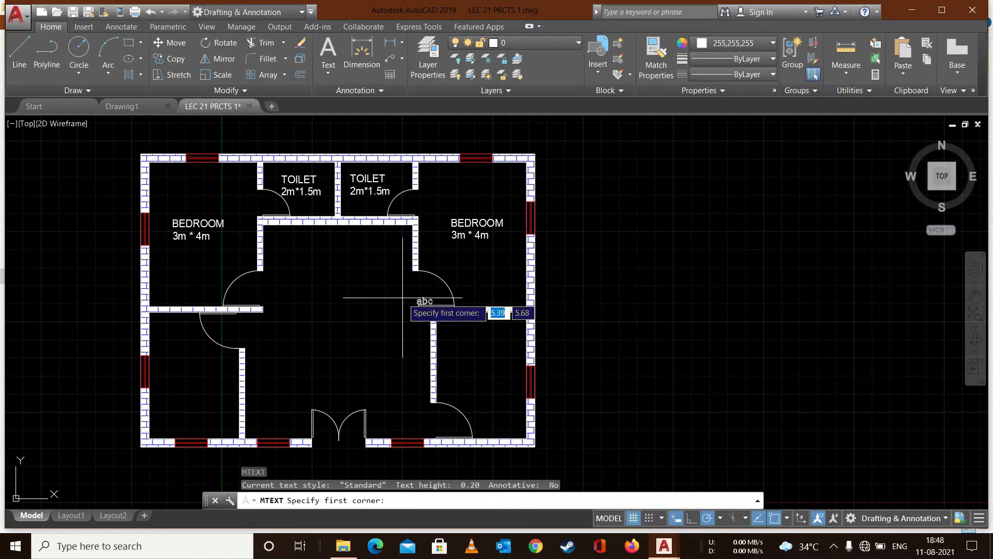
pyautogui.click(288, 321)
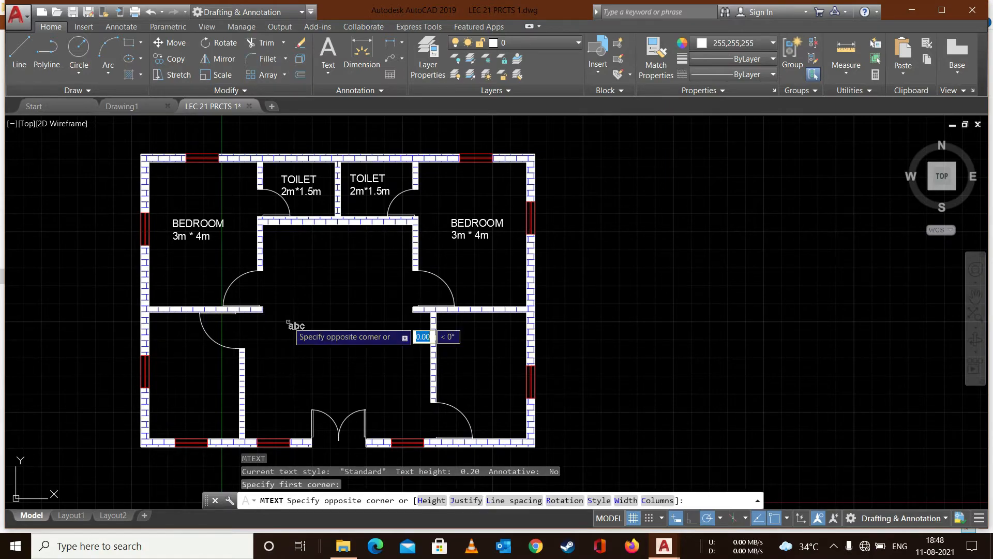
pyautogui.click(393, 373)
pyautogui.write('HALL')
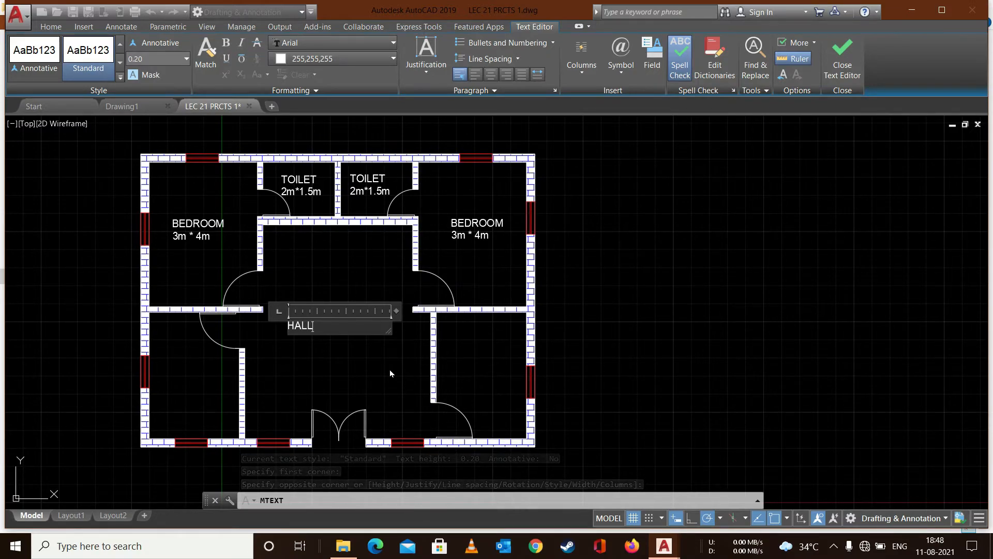
pyautogui.press('Return')
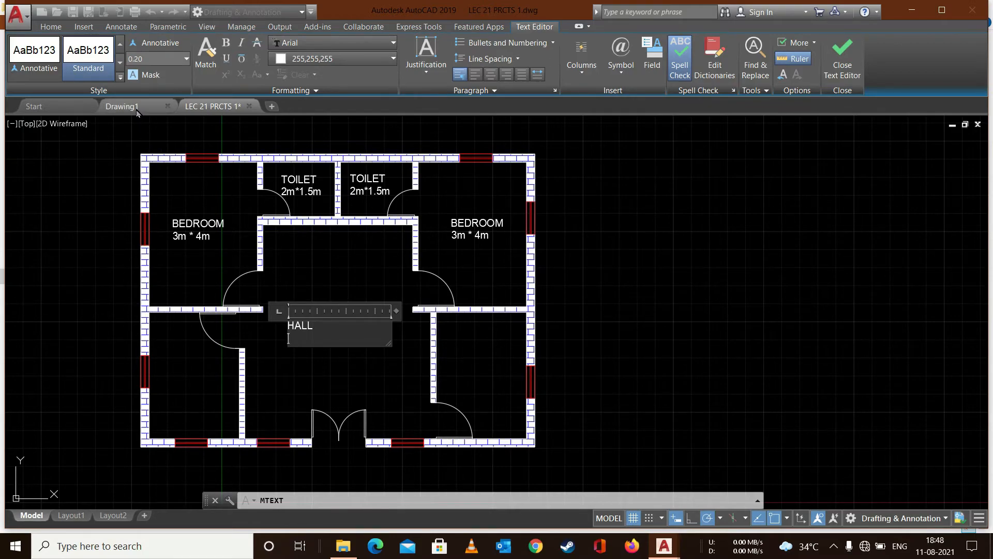
pyautogui.press('Escape')
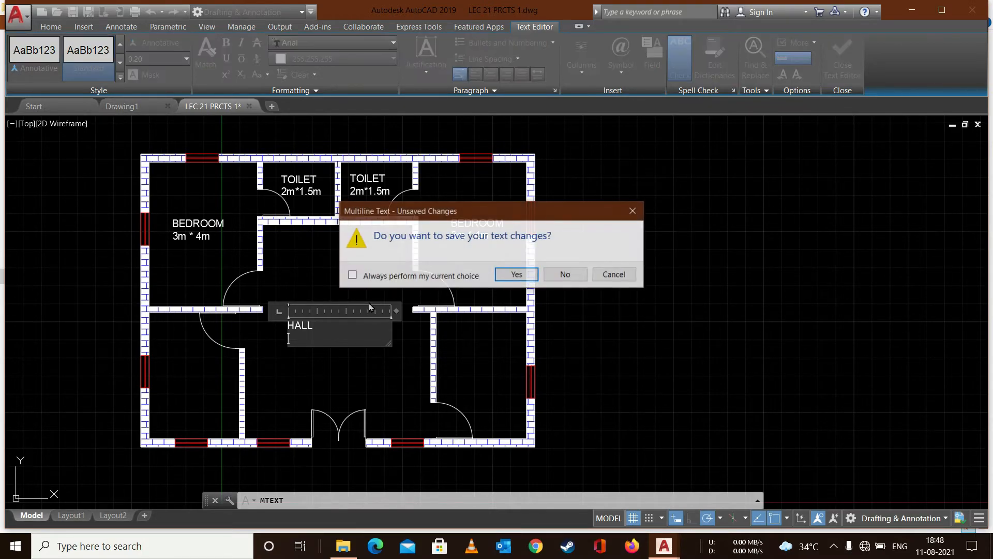
pyautogui.click(517, 274)
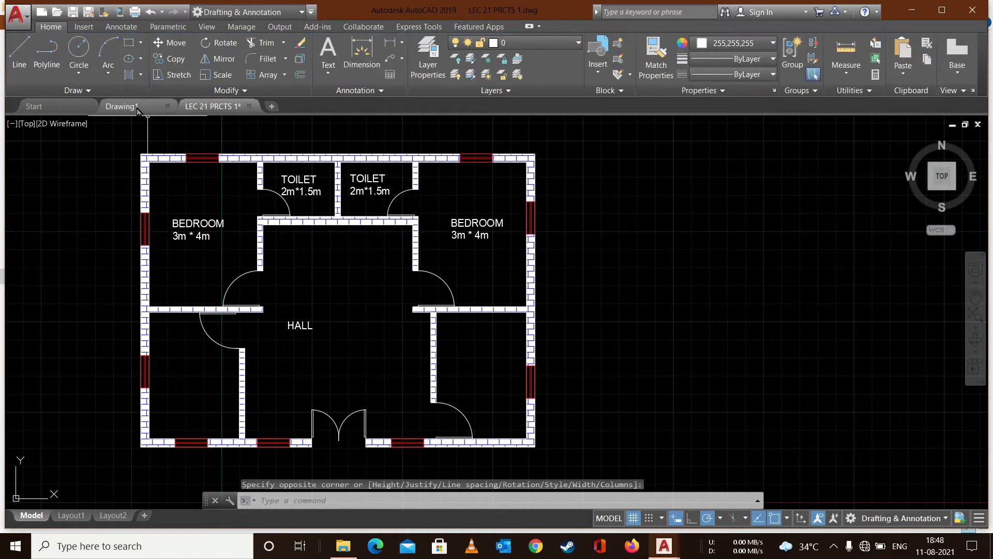
# Look up the hall size in Drawing1's room list, and add 5m*3.5m below HALL and a blank line above it
pyautogui.click(137, 108)
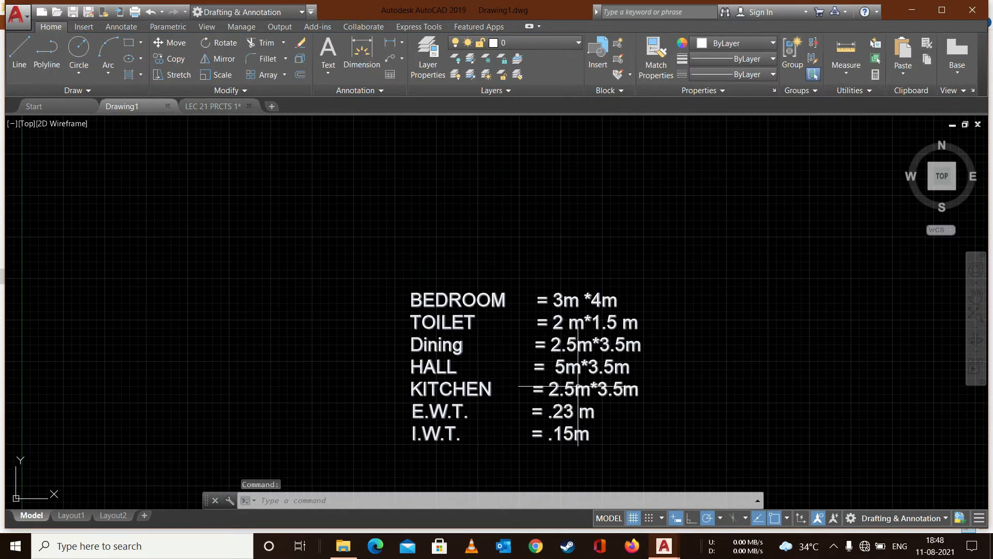
pyautogui.click(223, 106)
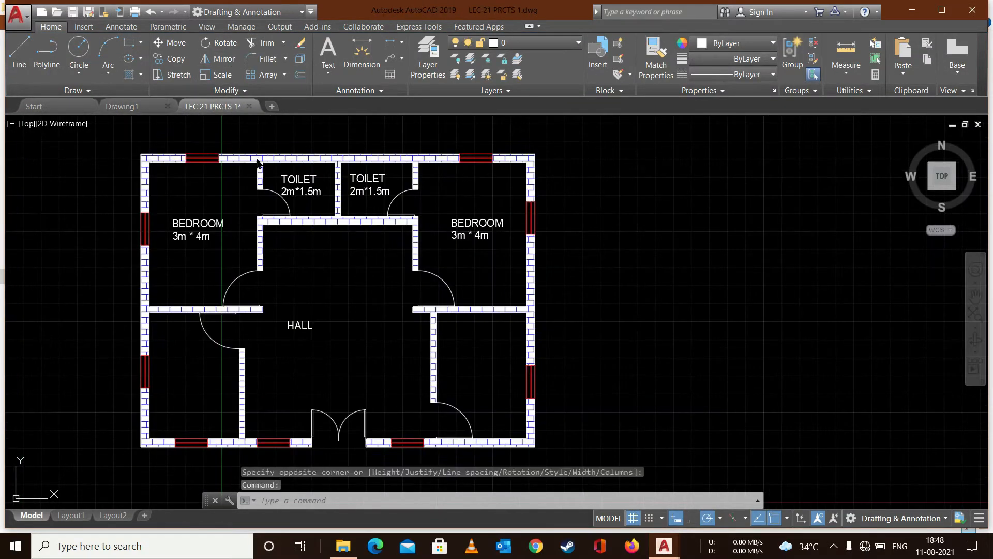
pyautogui.doubleClick(292, 325)
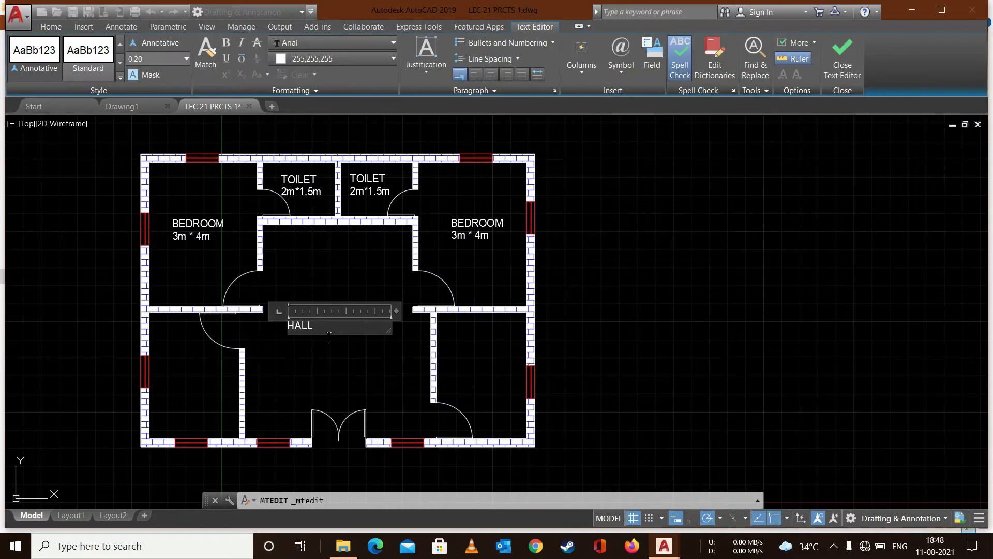
pyautogui.press('Return')
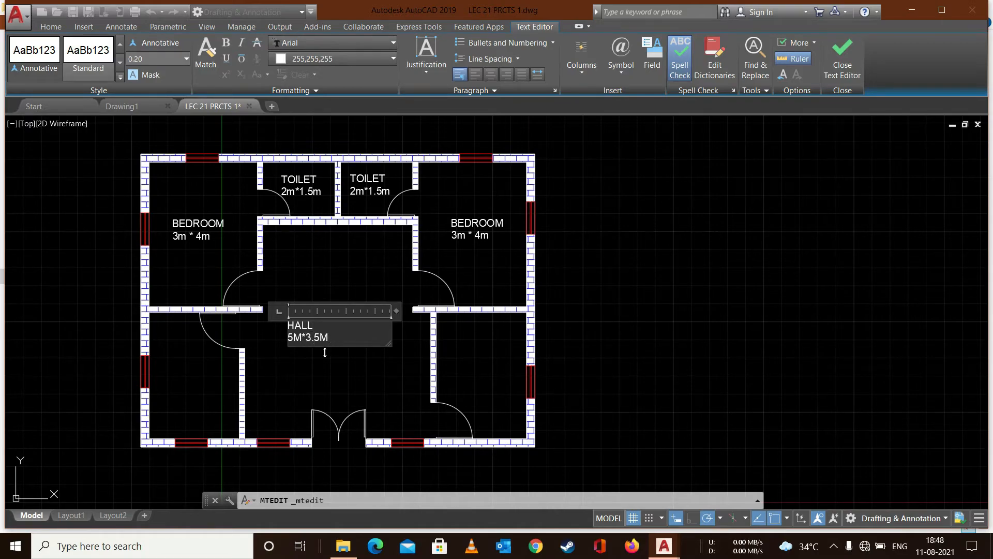
pyautogui.press('capslock')
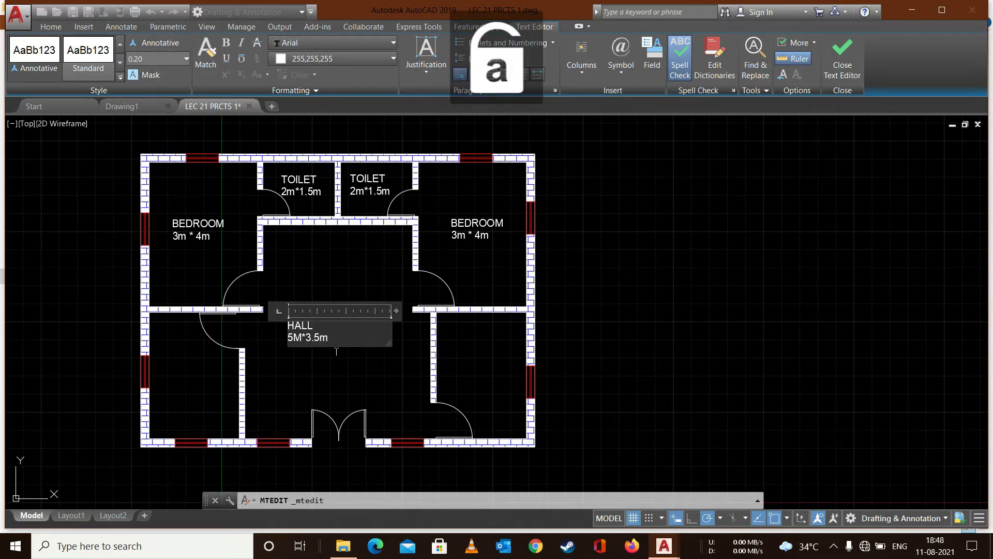
pyautogui.press('BackSpace')
pyautogui.write('m')
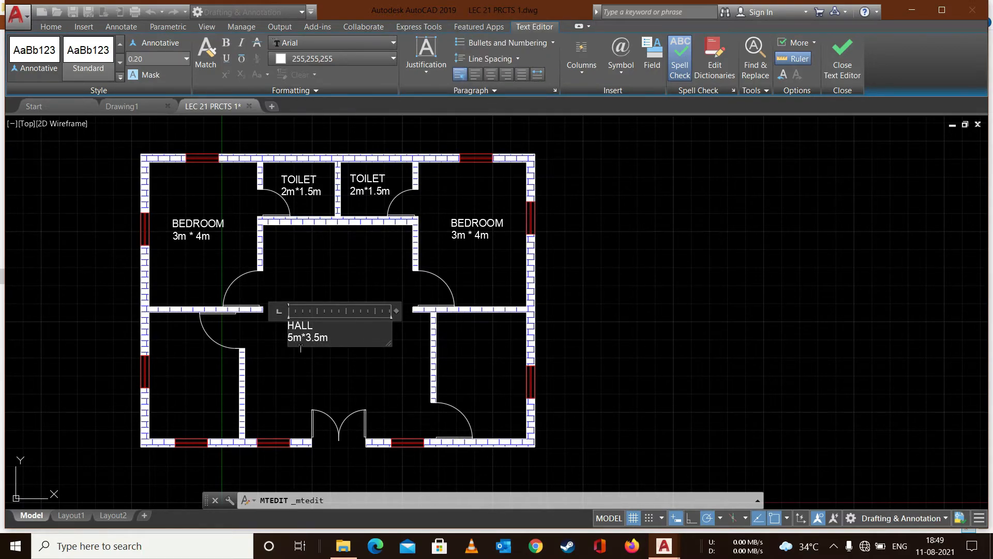
pyautogui.press('Return')
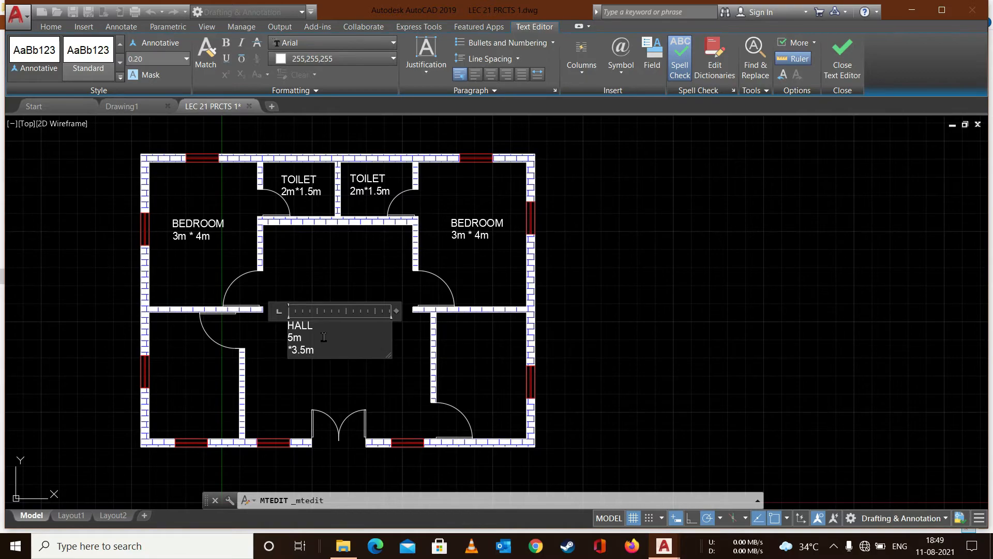
pyautogui.press('BackSpace')
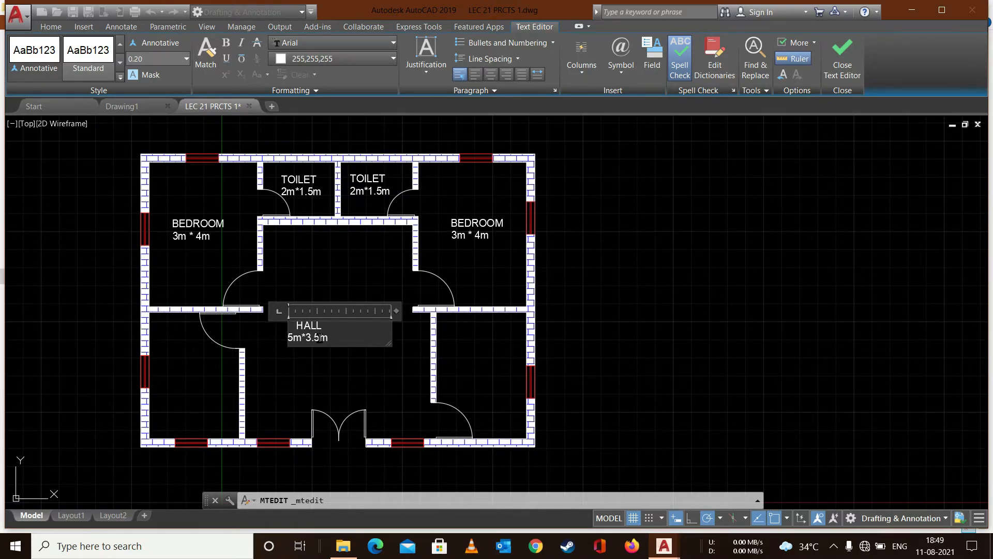
pyautogui.press('Escape')
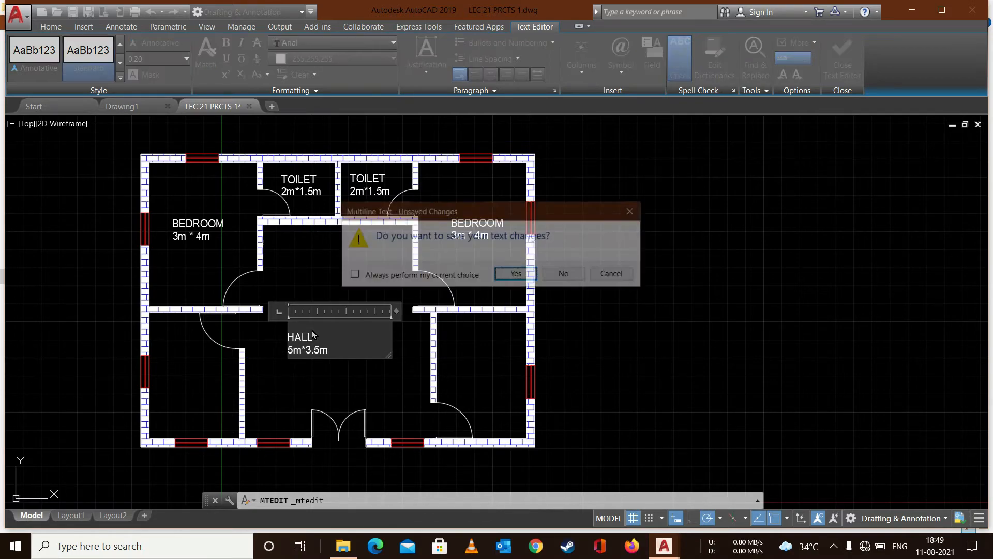
pyautogui.press('Return')
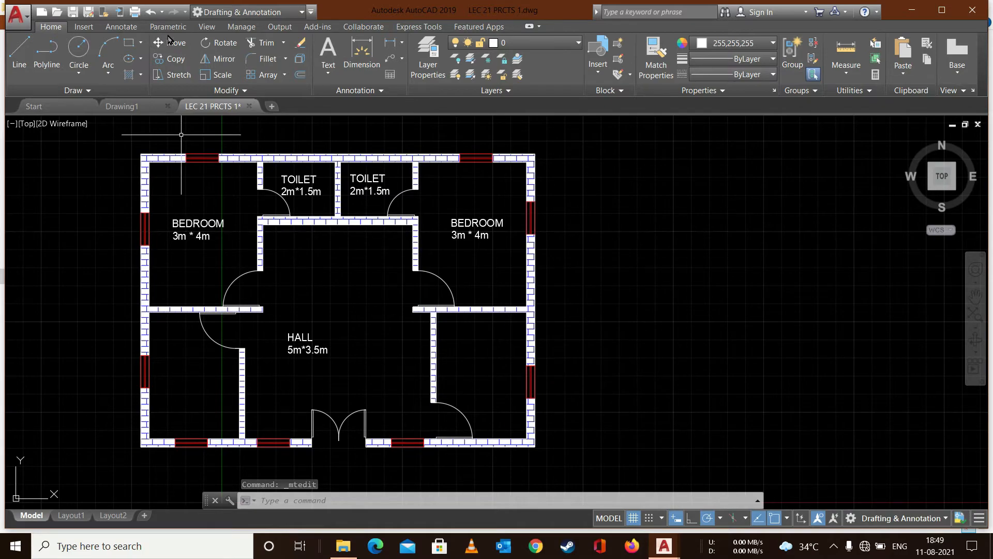
# Check the kitchen size in Drawing1, and create a multiline text with KITCHEN as its first line in the floor plan's lower-right room
pyautogui.click(133, 107)
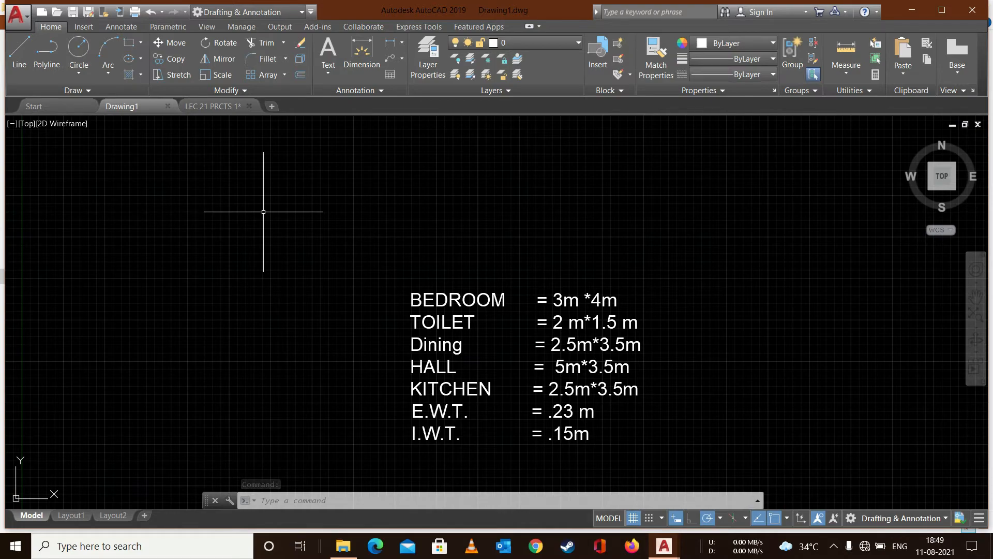
pyautogui.click(212, 106)
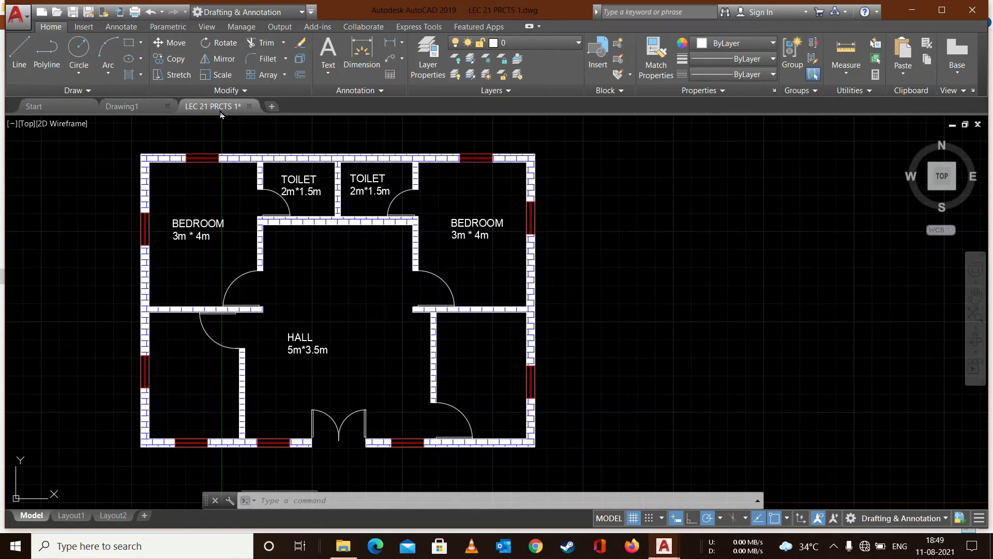
pyautogui.write('t')
pyautogui.press('Return')
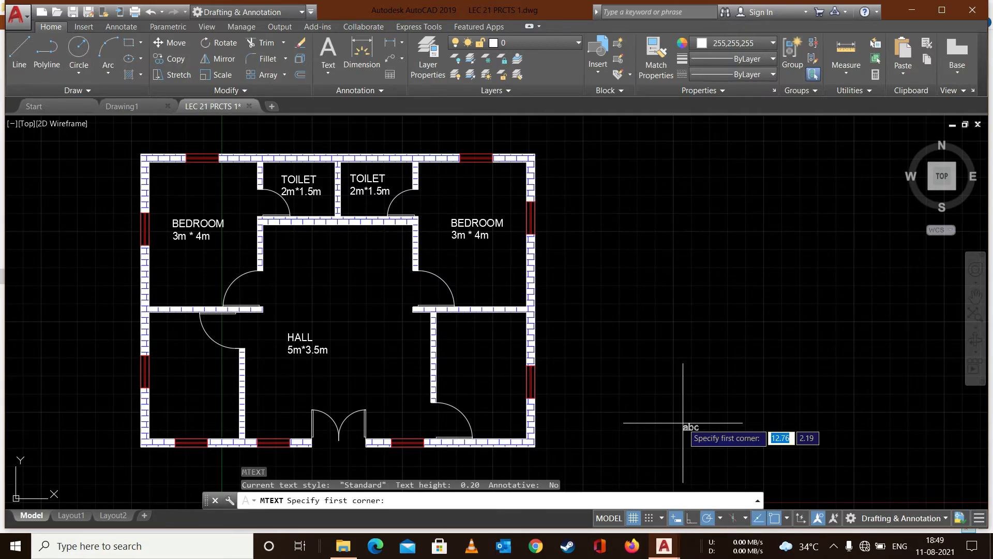
pyautogui.click(445, 344)
pyautogui.click(513, 387)
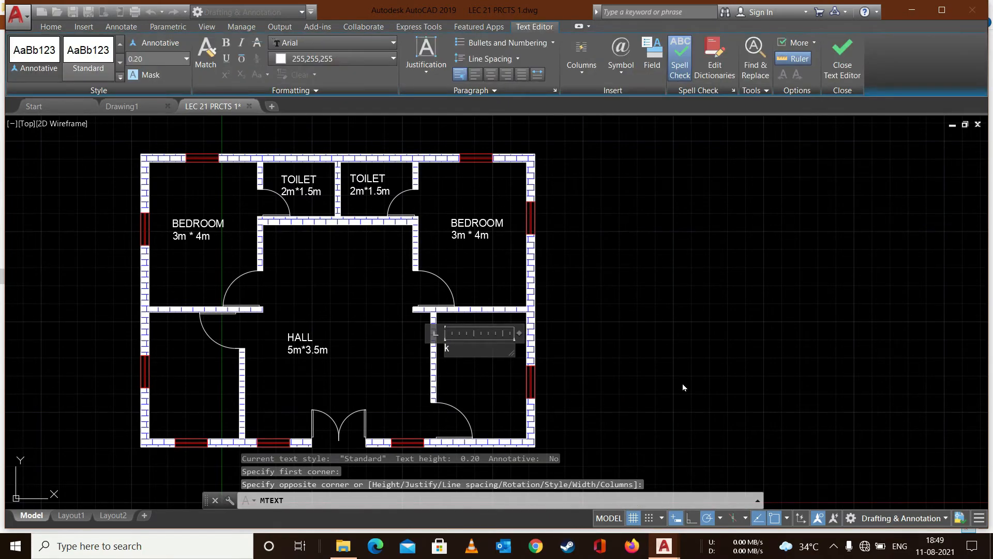
pyautogui.press('BackSpace')
pyautogui.press('BackSpace')
pyautogui.press('BackSpace')
pyautogui.press('BackSpace')
pyautogui.press('BackSpace')
pyautogui.press('BackSpace')
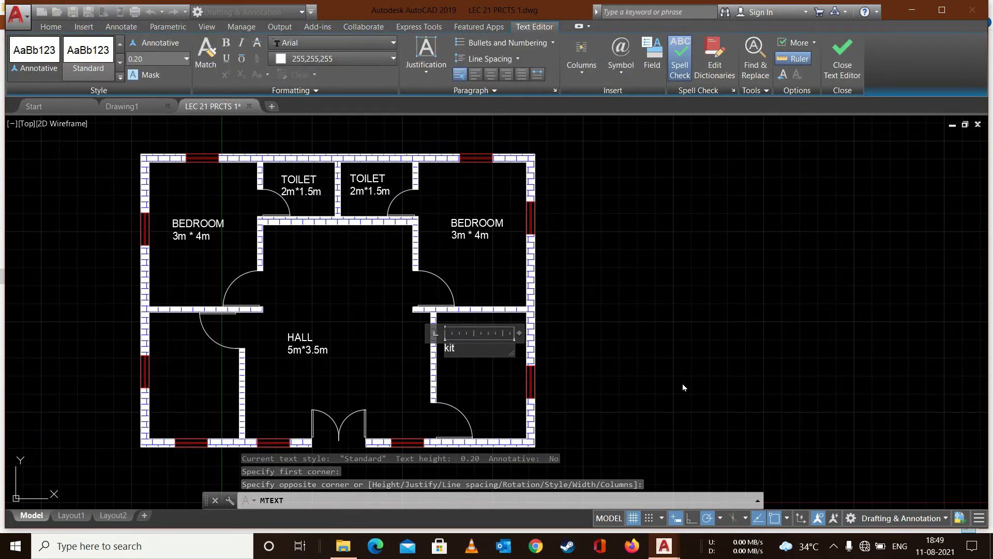
pyautogui.press('capslock')
pyautogui.write('KITCHEN')
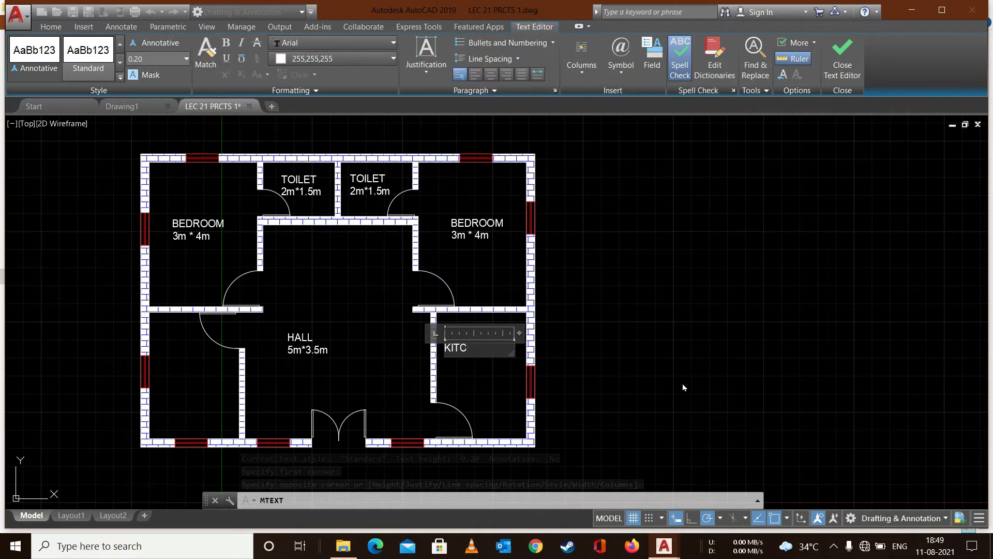
# Add 2.5m*3.5m as the second line of the kitchen label and save the text
pyautogui.press('Return')
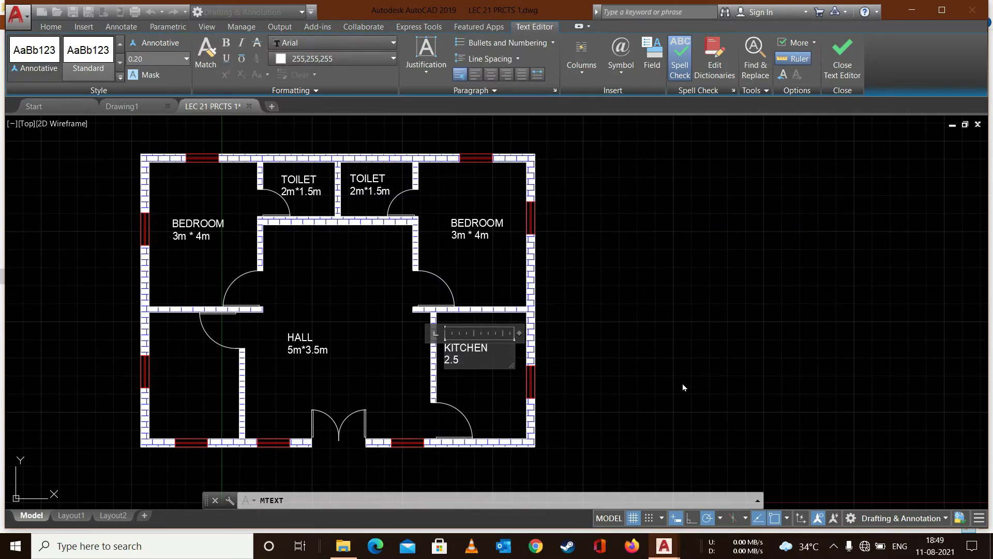
pyautogui.press('capslock')
pyautogui.press('Escape')
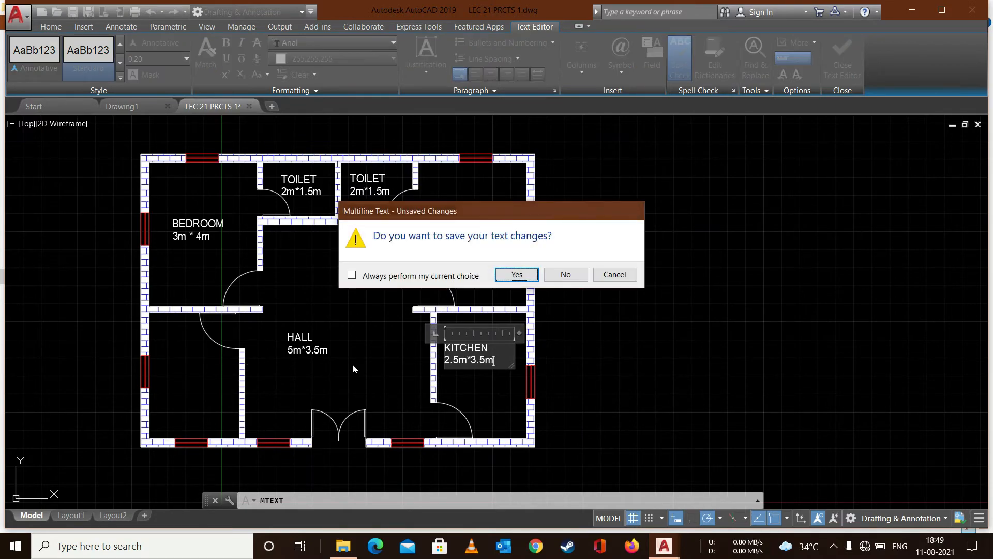
pyautogui.press('Return')
# Copy the KITCHEN 2.5m*3.5m label and paste it into the lower-left room
pyautogui.click(466, 344)
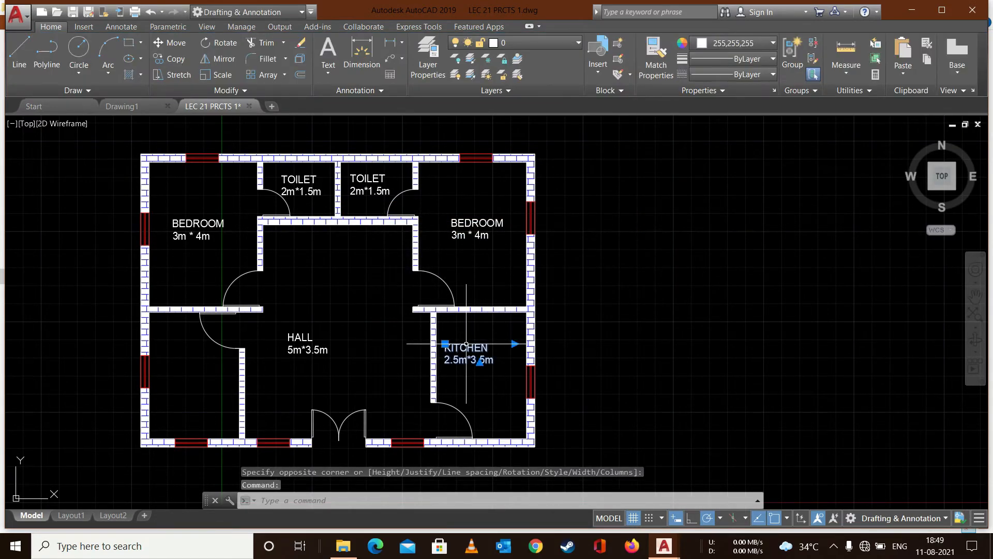
pyautogui.hotkey('ctrl', 'c')
pyautogui.click(201, 367)
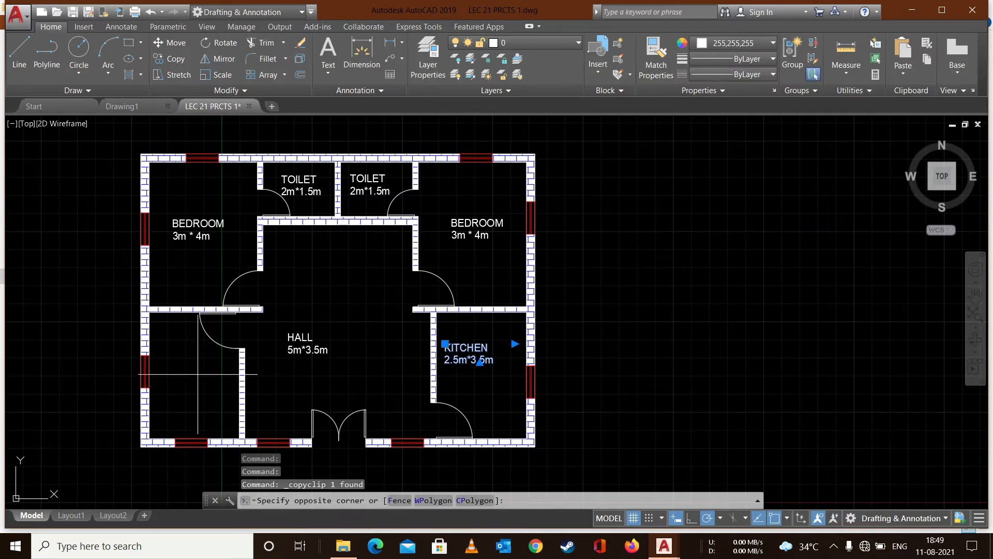
pyautogui.hotkey('ctrl', 'v')
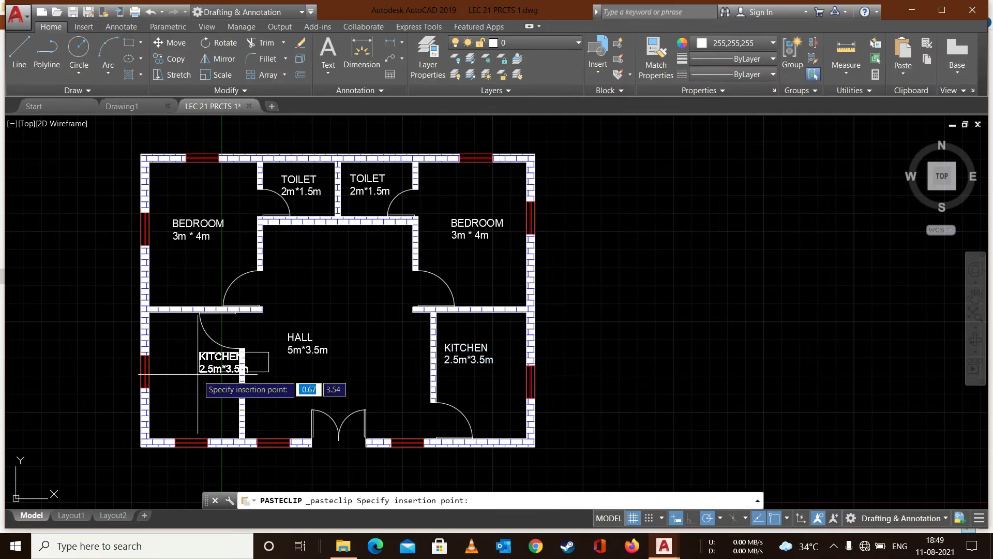
pyautogui.click(162, 383)
# Replace KITCHEN with DINING in the pasted label of the lower-left room and save the text
pyautogui.doubleClick(204, 373)
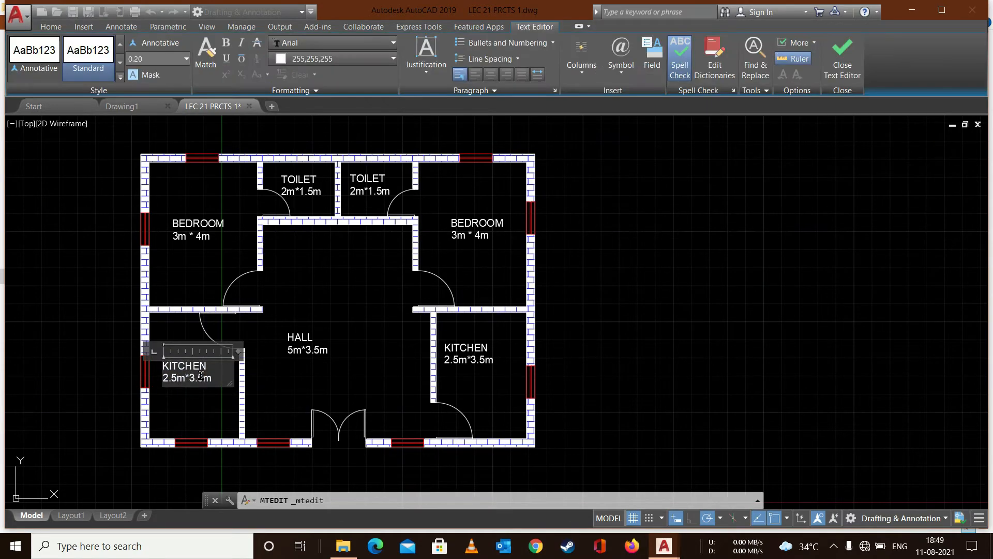
pyautogui.moveTo(209, 371); pyautogui.dragTo(163, 370)
pyautogui.press('Delete')
pyautogui.press('capslock')
pyautogui.press('capslock')
pyautogui.press('capslock')
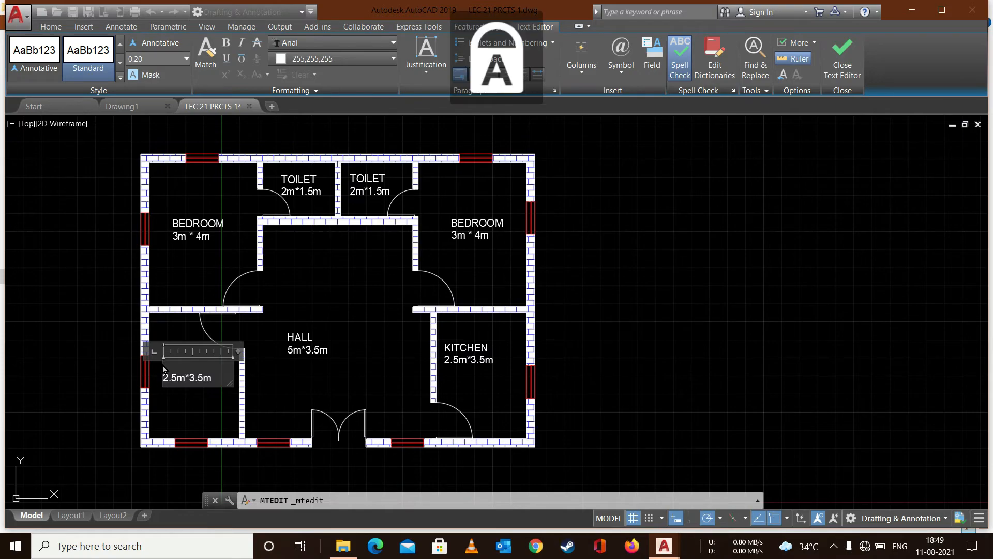
pyautogui.write('DINING')
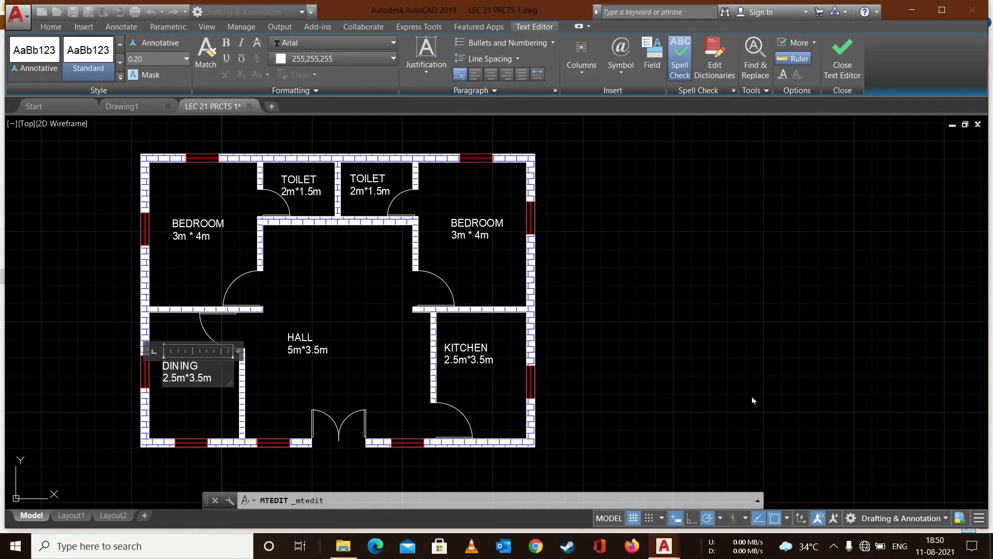
pyautogui.press('Escape')
pyautogui.press('Return')
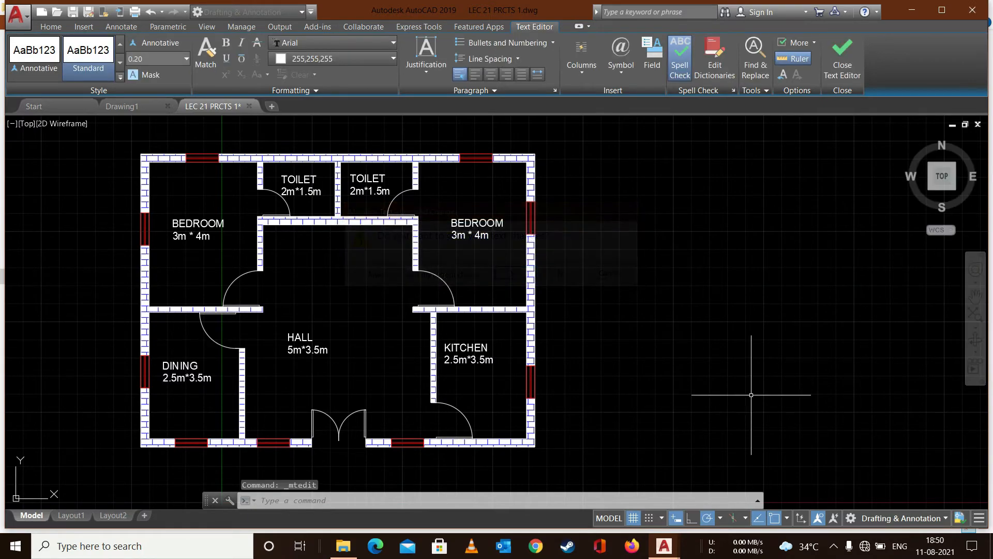
# Move the HALL 5m*3.5m label slightly right and down to centre it in the hall
pyautogui.click(303, 344)
pyautogui.moveTo(299, 345); pyautogui.dragTo(327, 349)
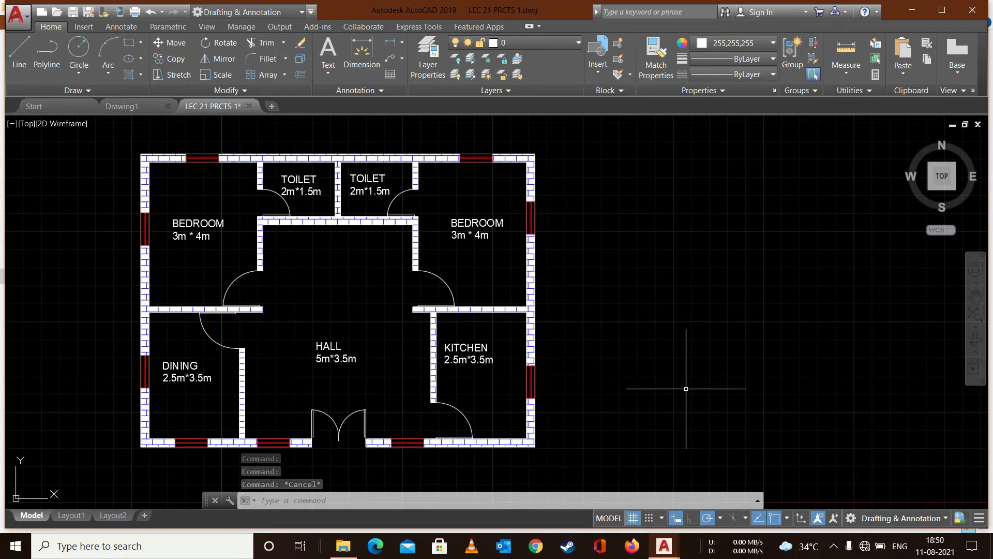
# Check the left bedroom's length with a DIM preview from its upper-left inner corner to the wall below, without placing a dimension
pyautogui.write('DIM')
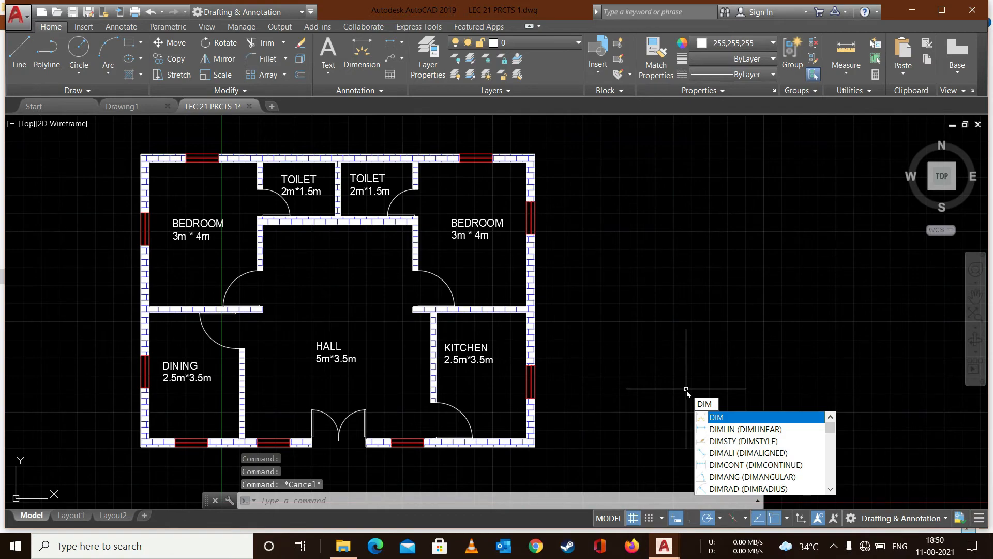
pyautogui.press('Return')
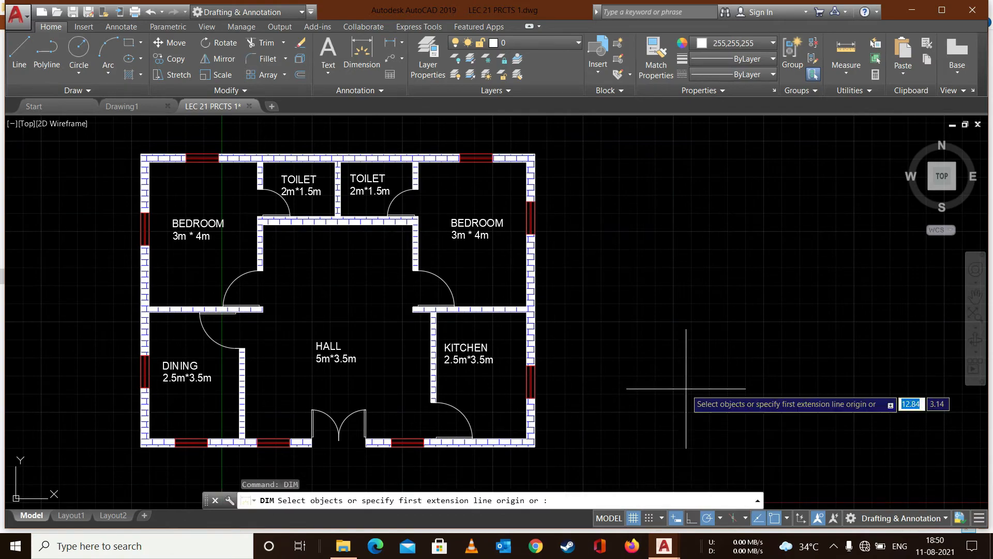
pyautogui.click(149, 162)
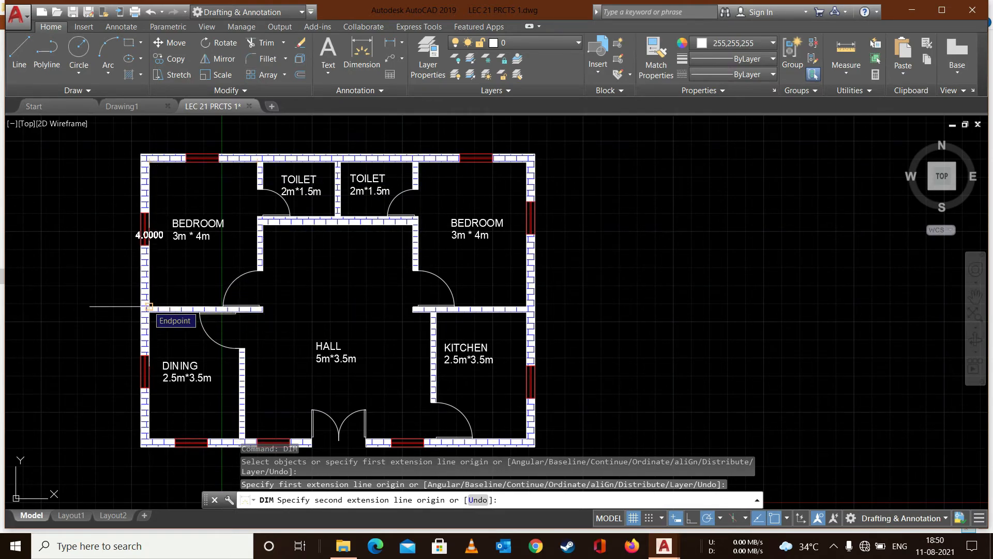
pyautogui.press('Escape')
# Check the toilets' sizes with a DIM preview from the left toilet's upper-left inner corner, without placing a dimension
pyautogui.write('DIM')
pyautogui.press('Return')
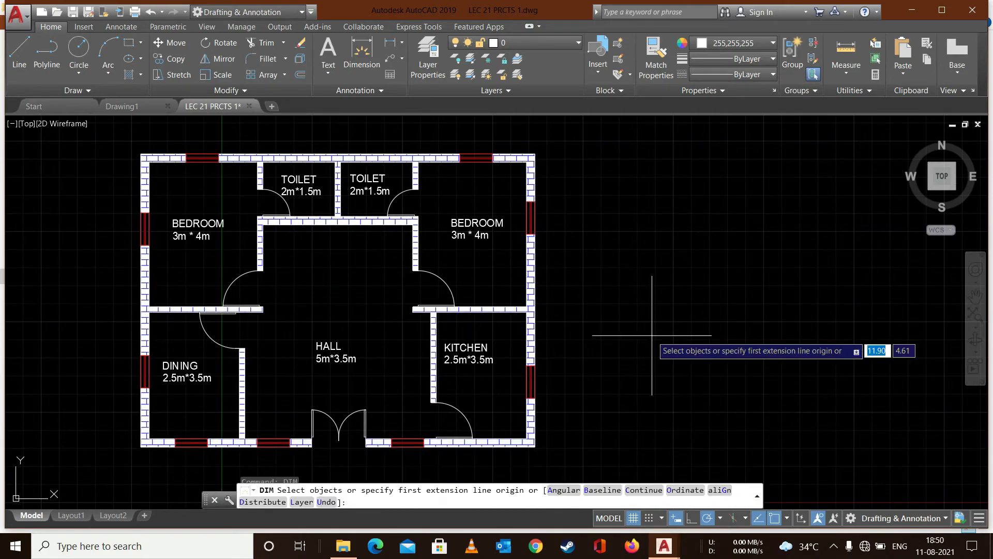
pyautogui.press('Return')
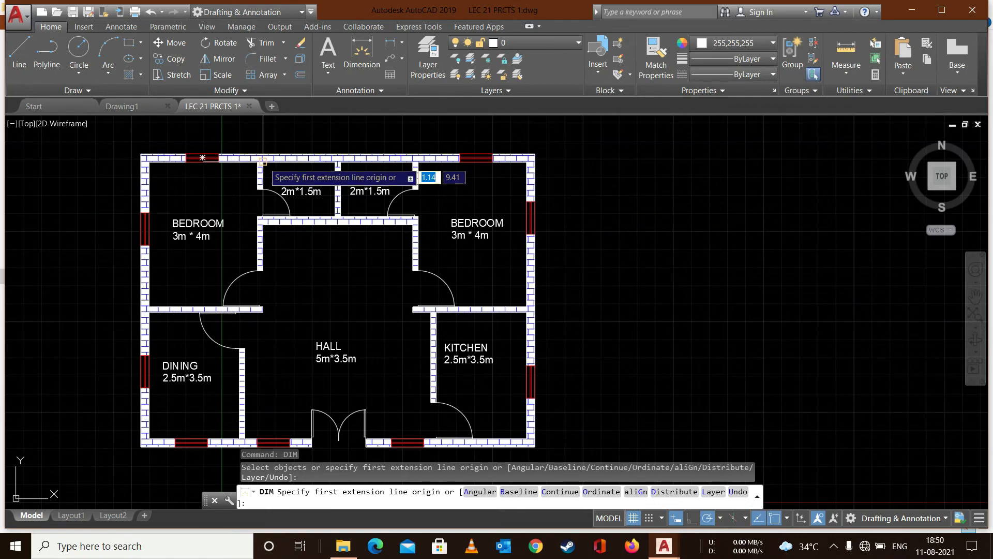
pyautogui.click(263, 160)
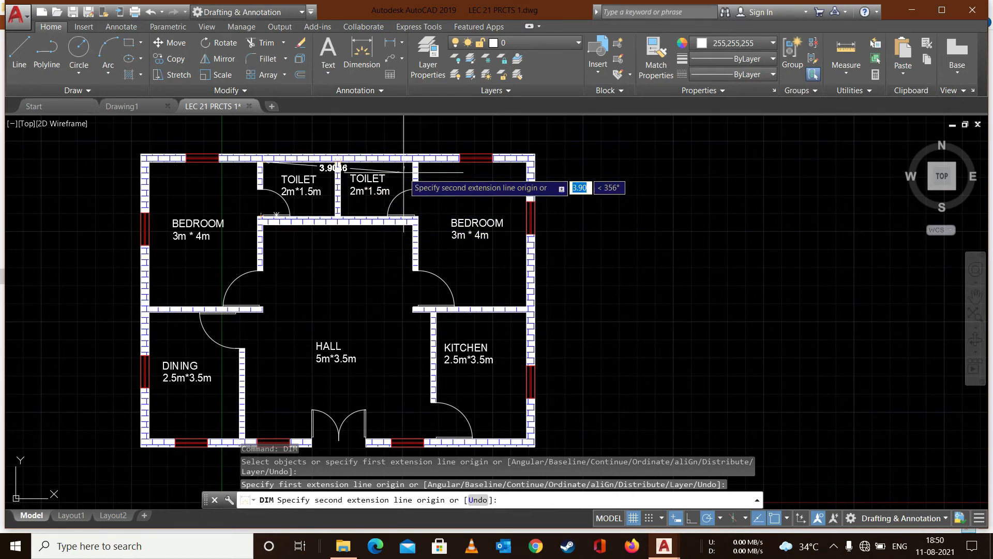
pyautogui.press('Escape')
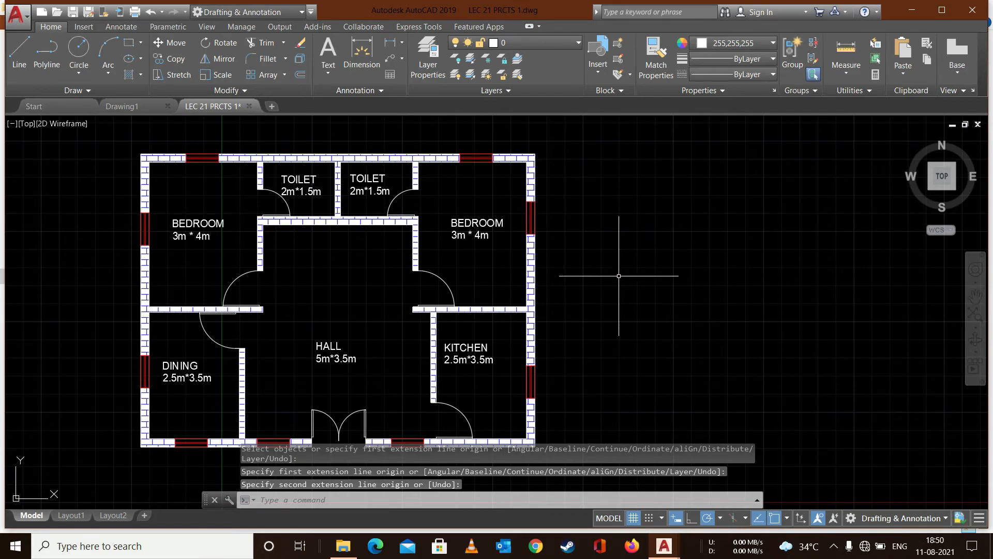
# Check the right bedroom's length with DIM previews from its upper wall to the wall above the kitchen, without placing a dimension
pyautogui.write('DIM')
pyautogui.press('Return')
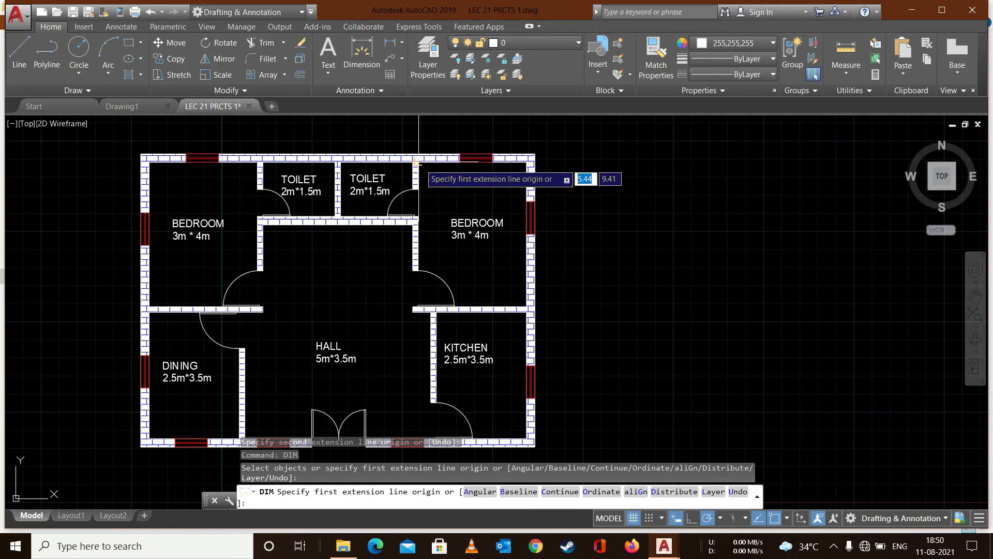
pyautogui.click(414, 162)
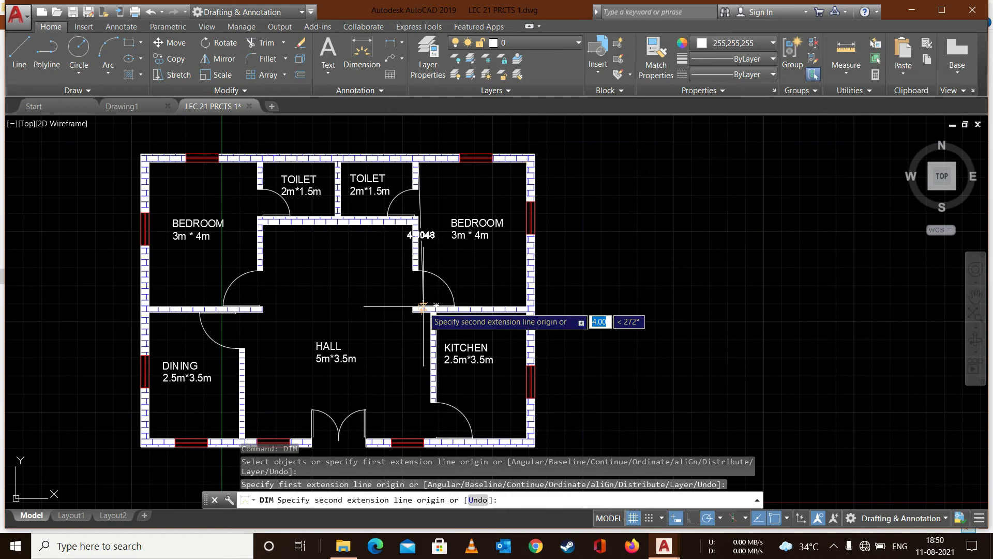
pyautogui.press('Escape')
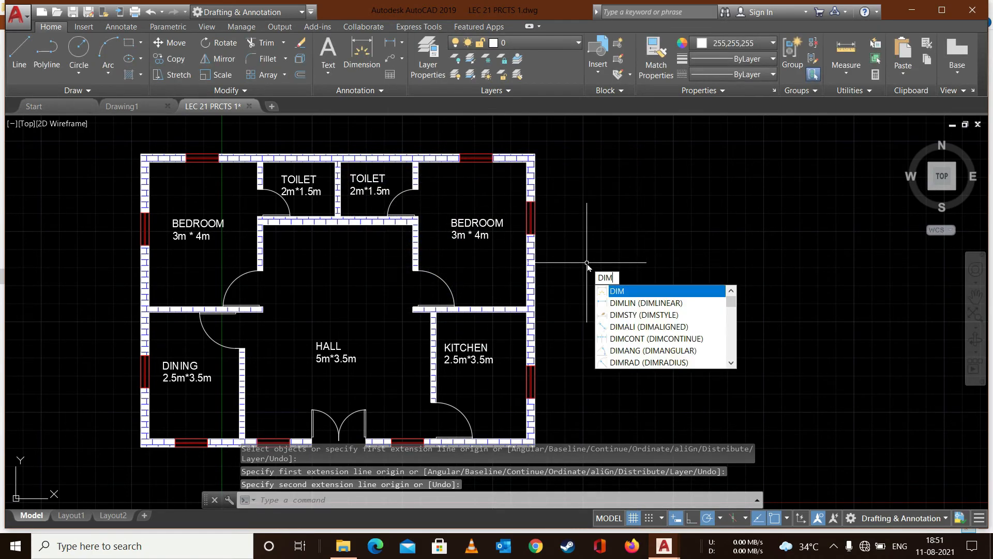
pyautogui.press('Return')
pyautogui.press('Return')
pyautogui.click(490, 159)
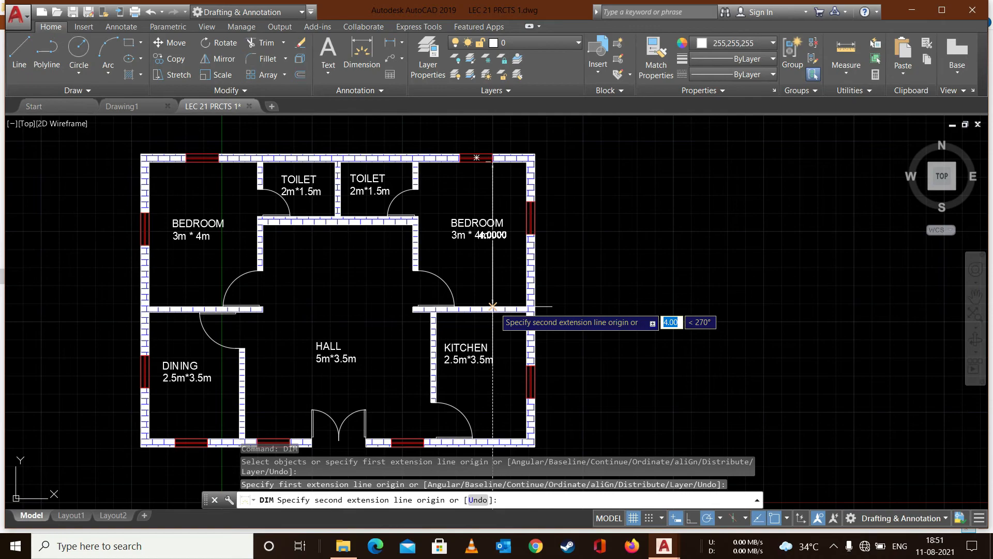
pyautogui.press('Escape')
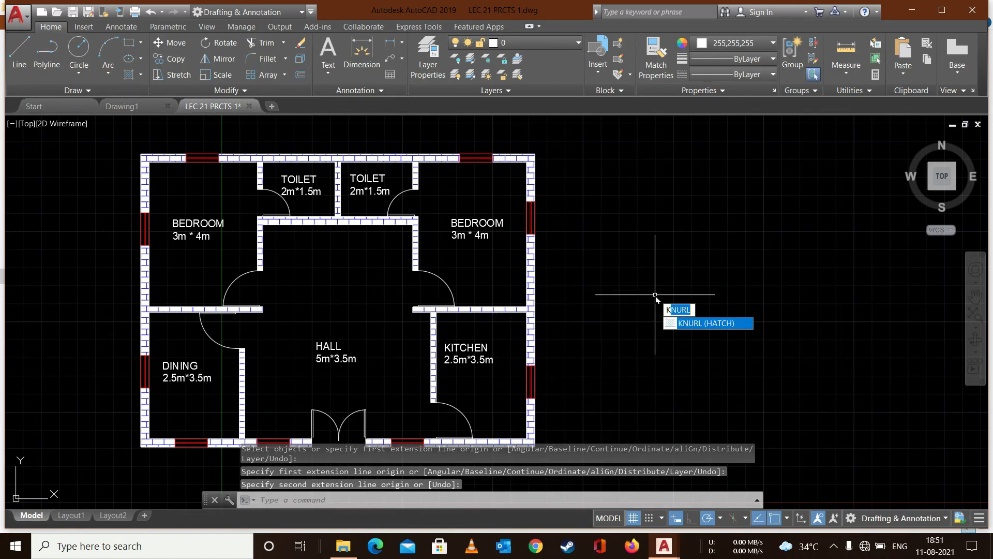
pyautogui.press('Escape')
# Check the kitchen's length and width with DIM previews between its inner wall faces, without placing any dimensions
pyautogui.write('DIM')
pyautogui.press('Return')
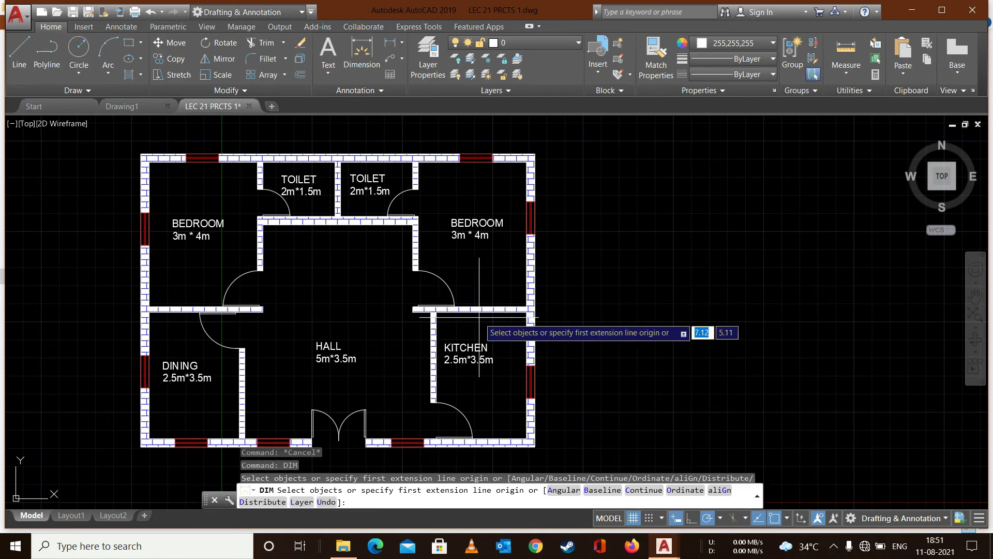
pyautogui.click(482, 310)
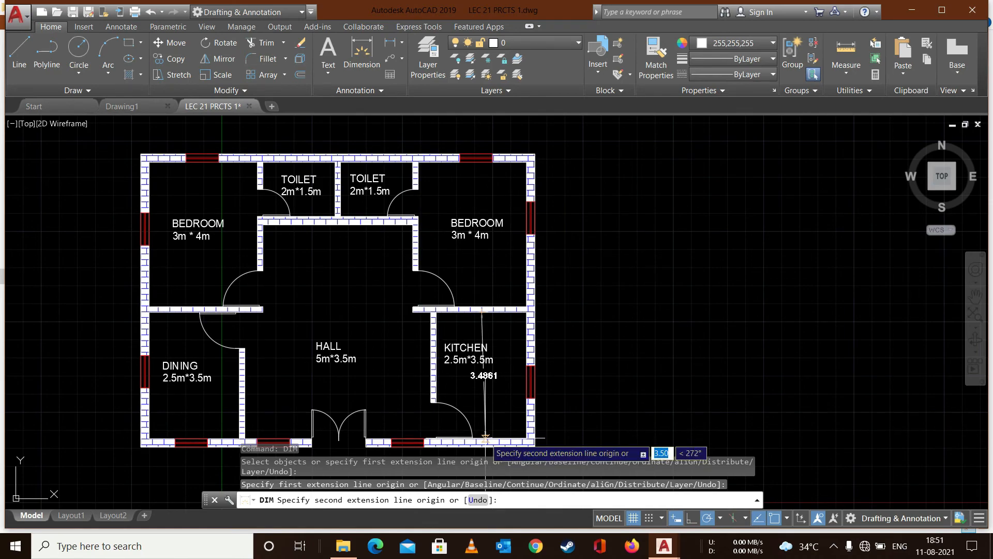
pyautogui.press('Escape')
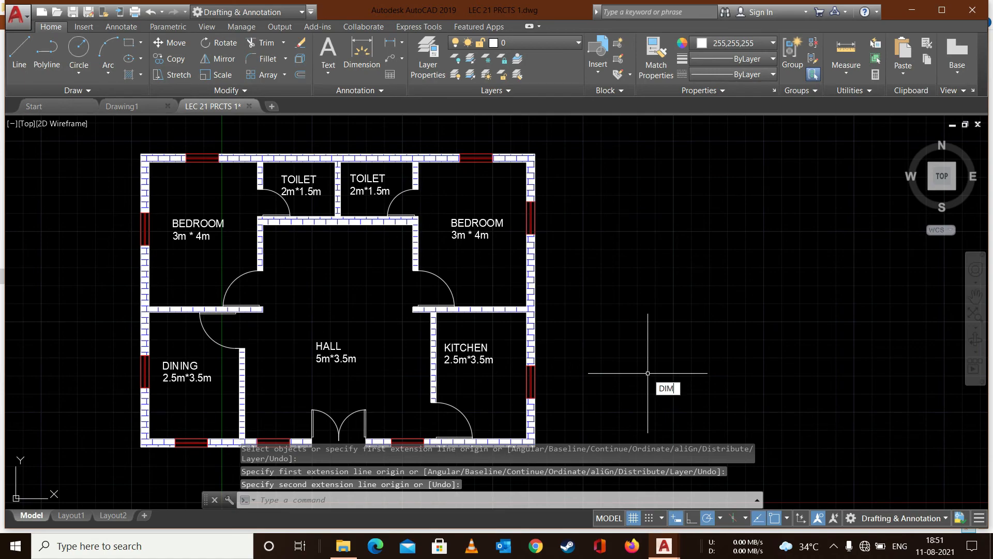
pyautogui.press('Return')
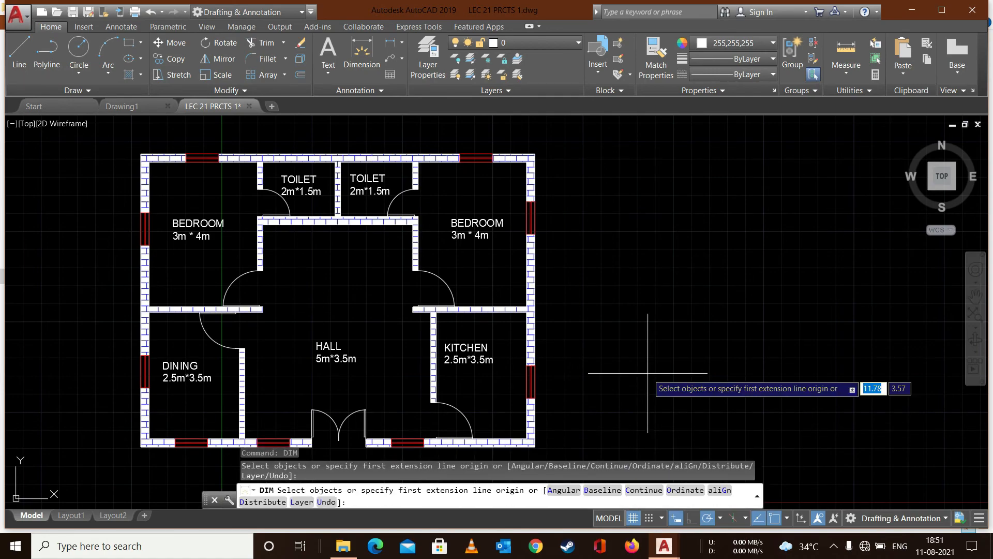
pyautogui.click(526, 312)
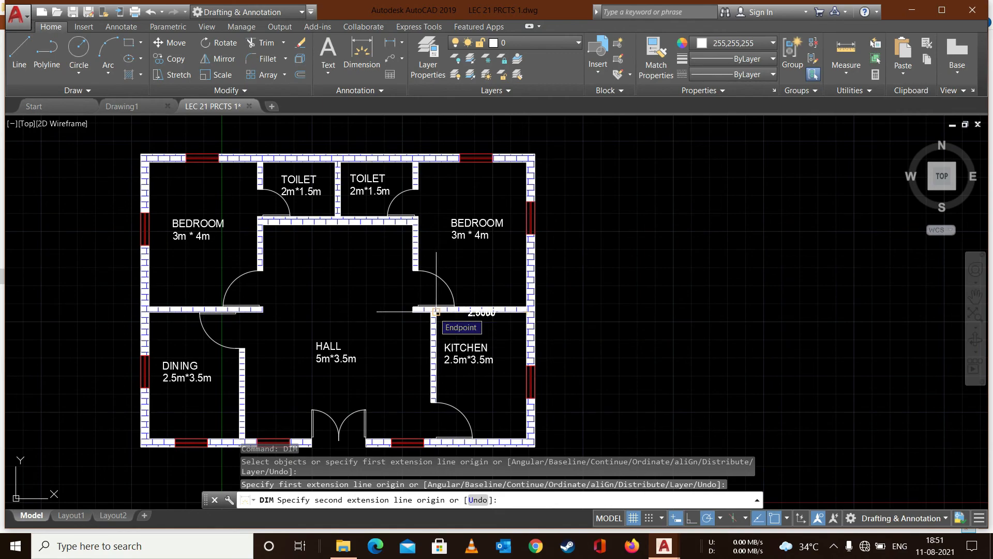
pyautogui.press('Escape')
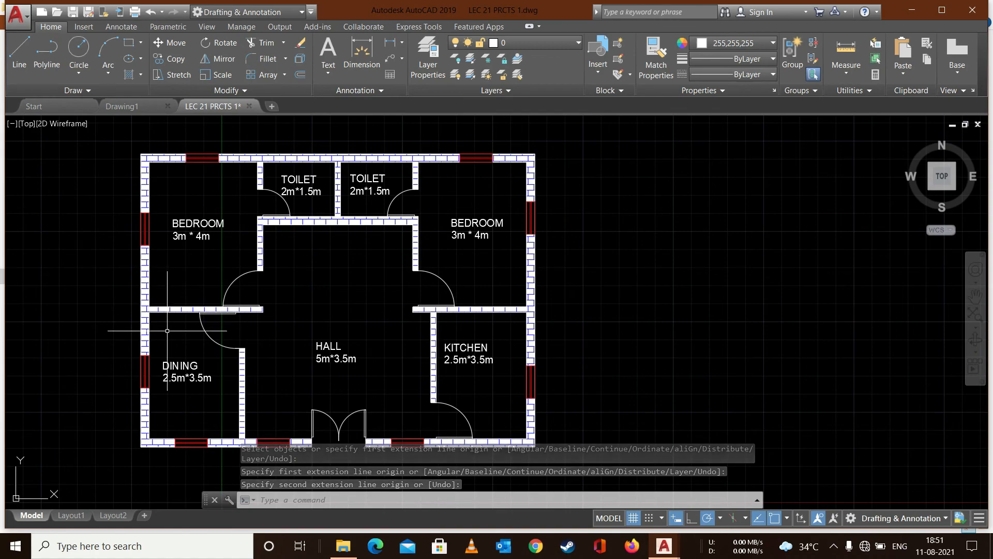
# Check the dining room's width with a DIM preview from its upper-left inner corner along the upper wall, without placing a dimension
pyautogui.write('DIM')
pyautogui.press('Return')
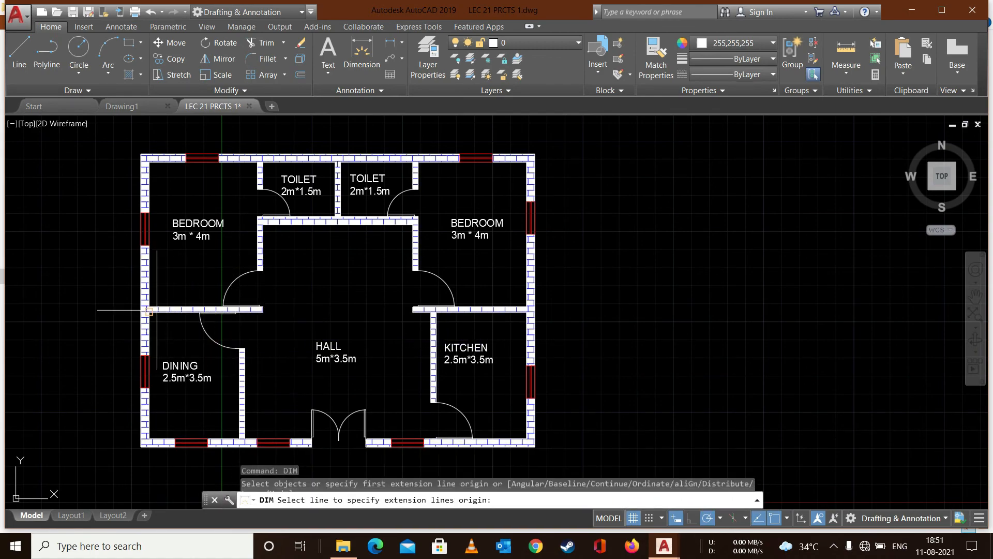
pyautogui.click(148, 310)
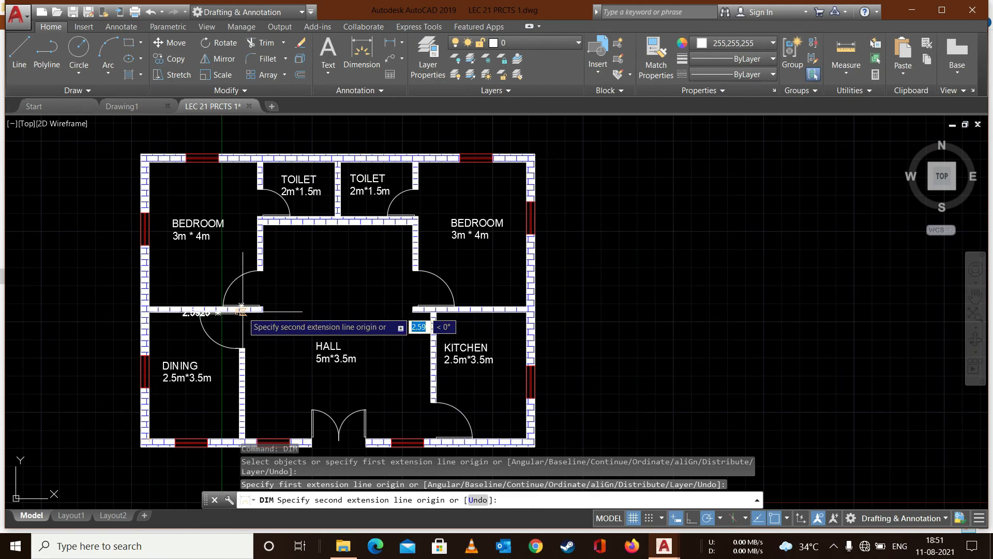
pyautogui.press('Escape')
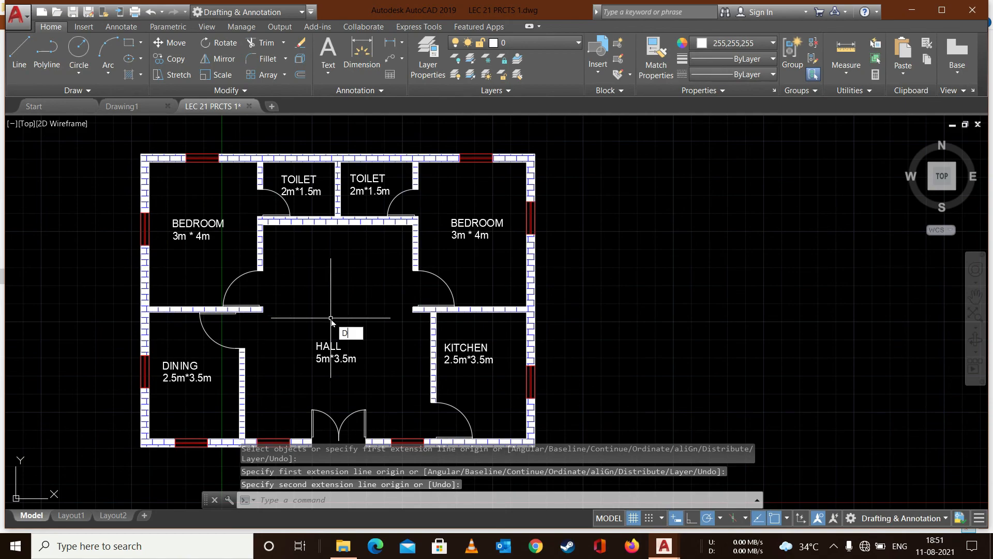
# Check the hall's length with a DIM preview from the end of the dining room's upper wall to the lower outer wall, without placing it
pyautogui.write('DIM')
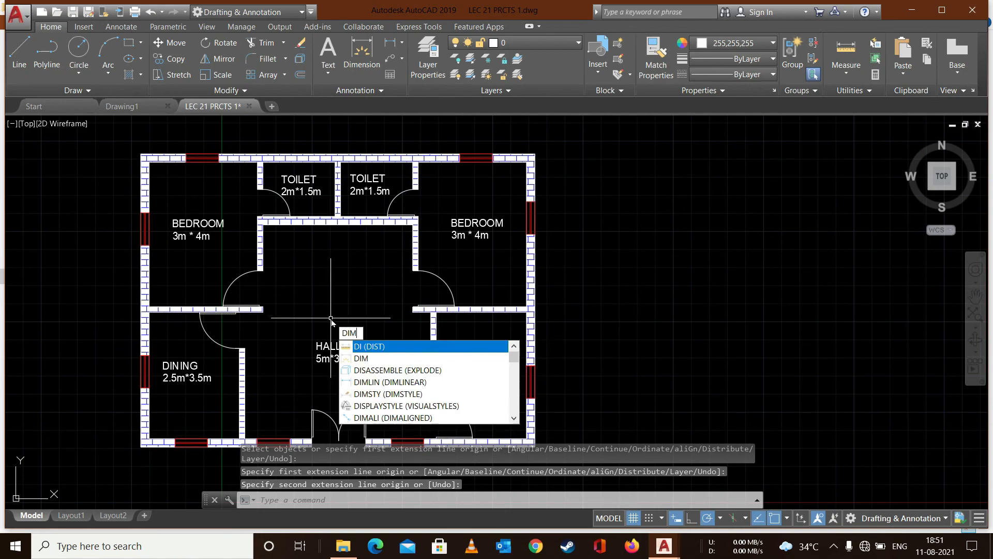
pyautogui.press('Return')
pyautogui.press('Return')
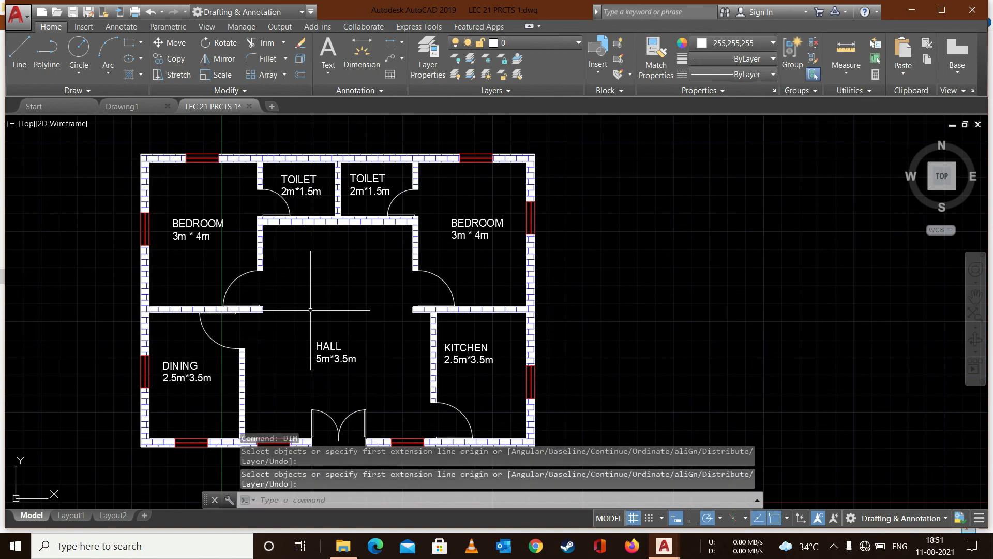
pyautogui.press('Return')
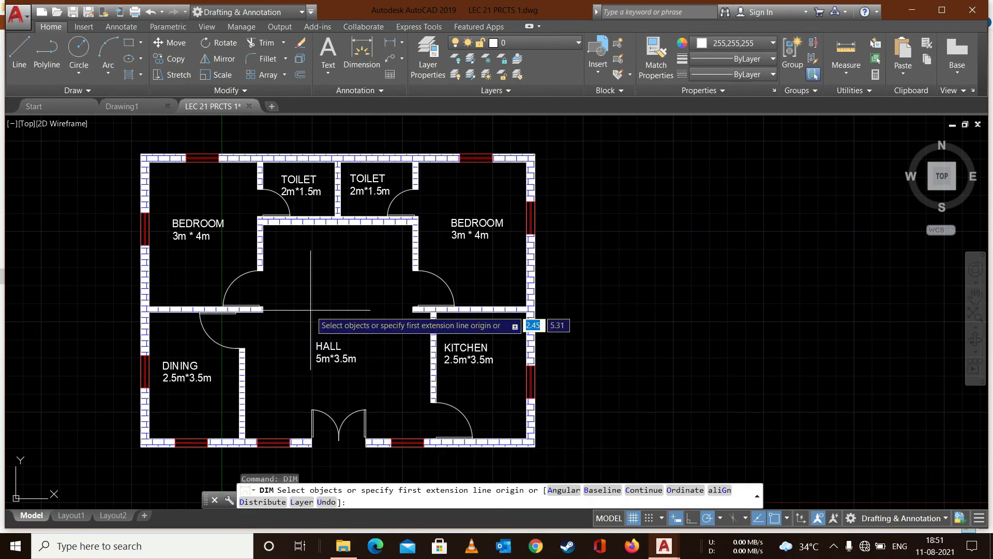
pyautogui.click(263, 311)
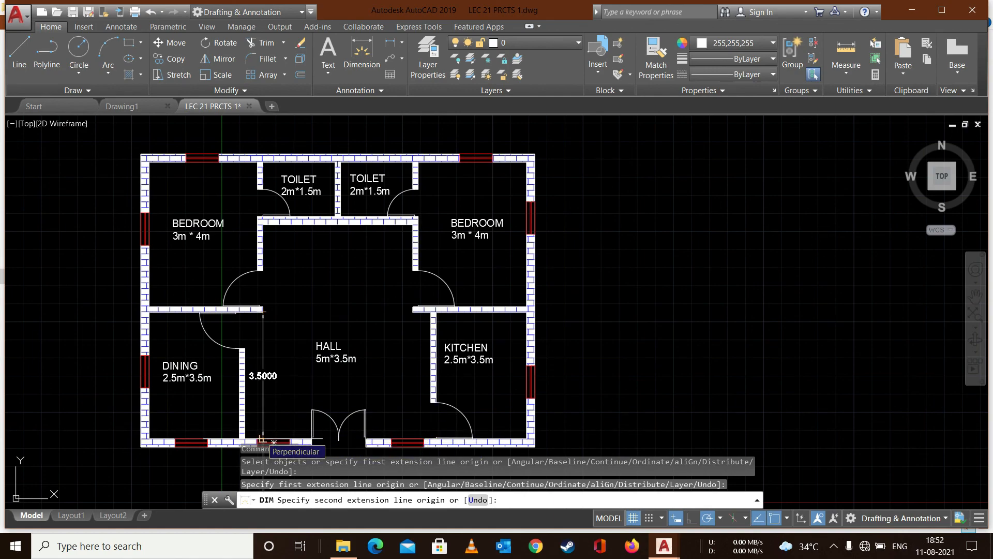
pyautogui.press('Escape')
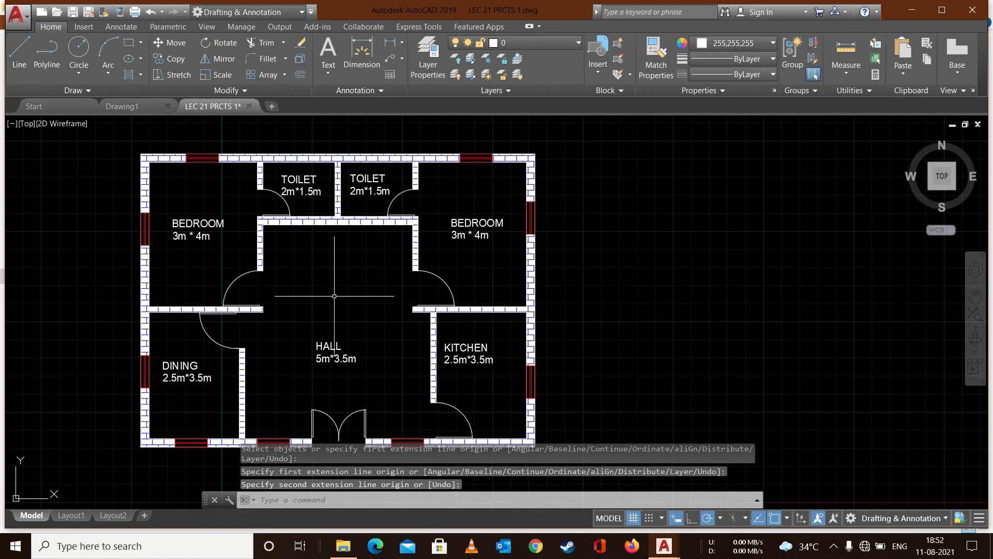